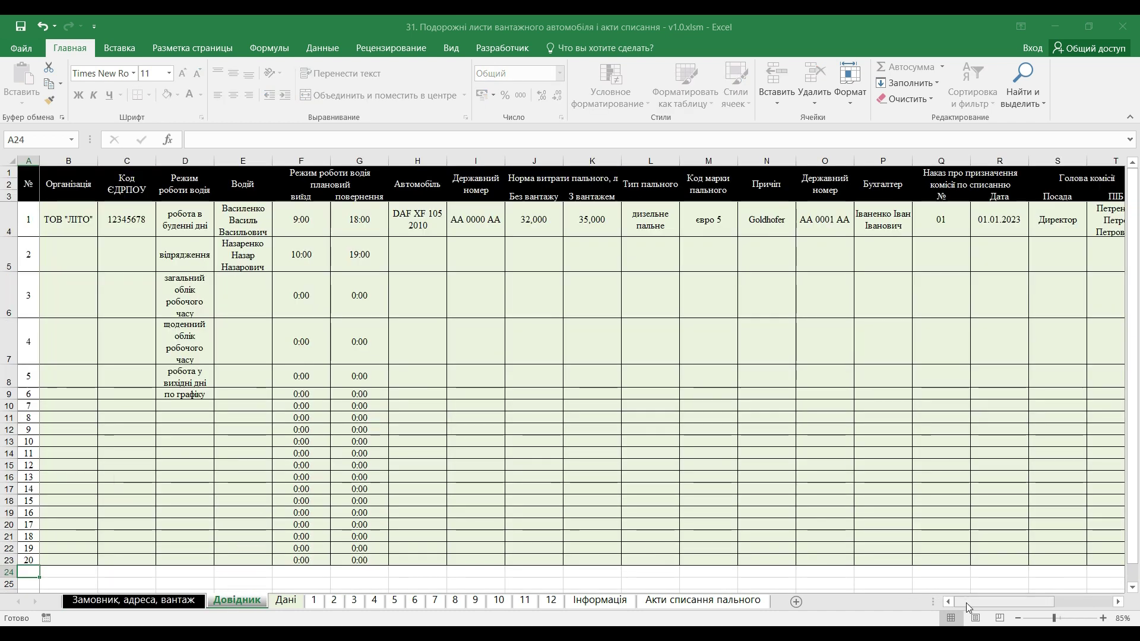
Step: Review the reference table on the Довідник sheet across to its write-off grounds column
drag(967, 603, 1032, 601)
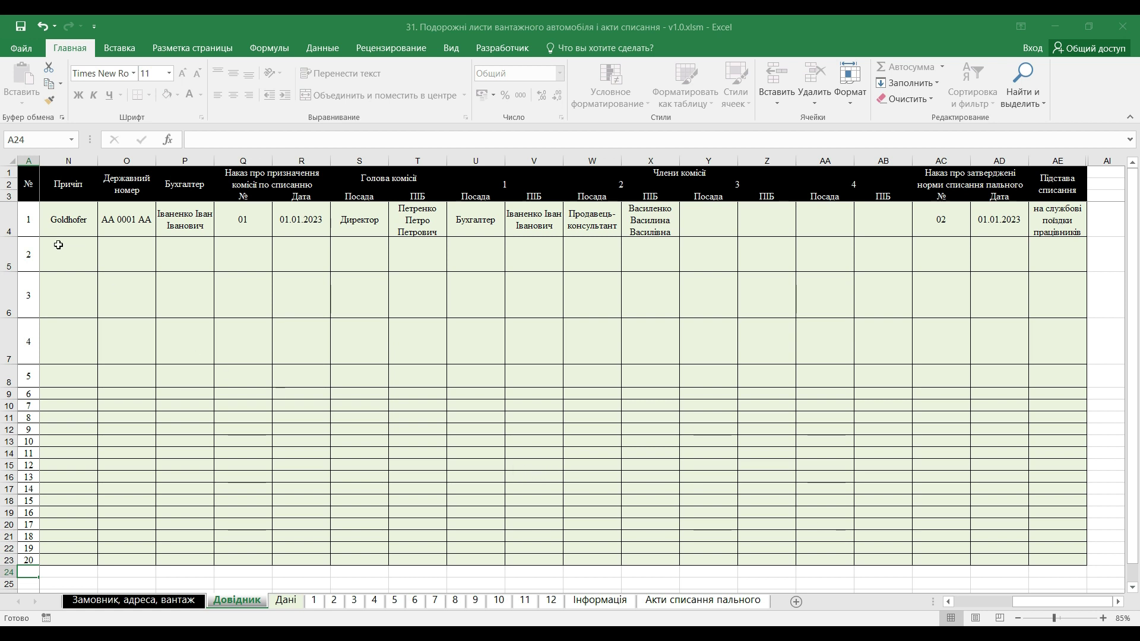
click(30, 219)
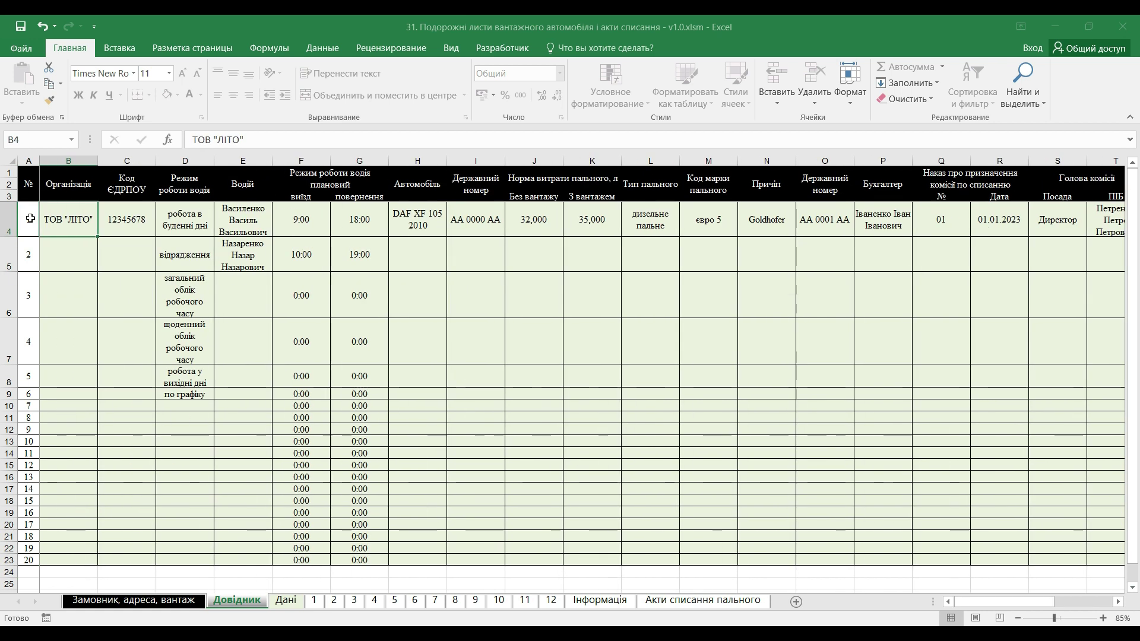
click(38, 573)
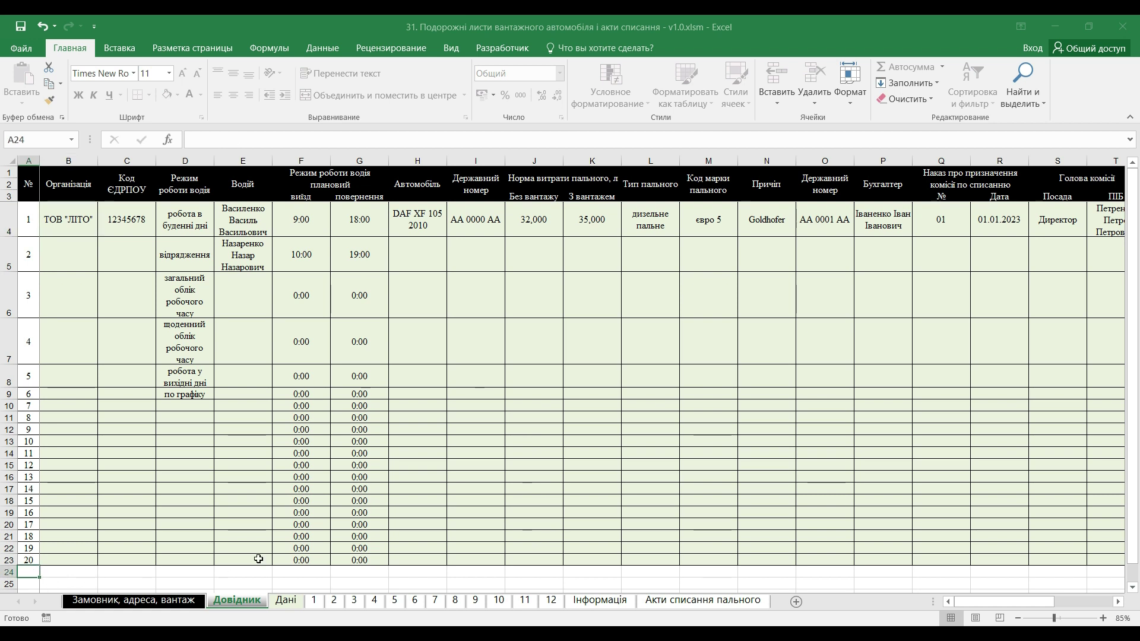
Step: On the Дані sheet, select the first listed accountant for Бухгалтер and the first listed driver for Водій
click(286, 601)
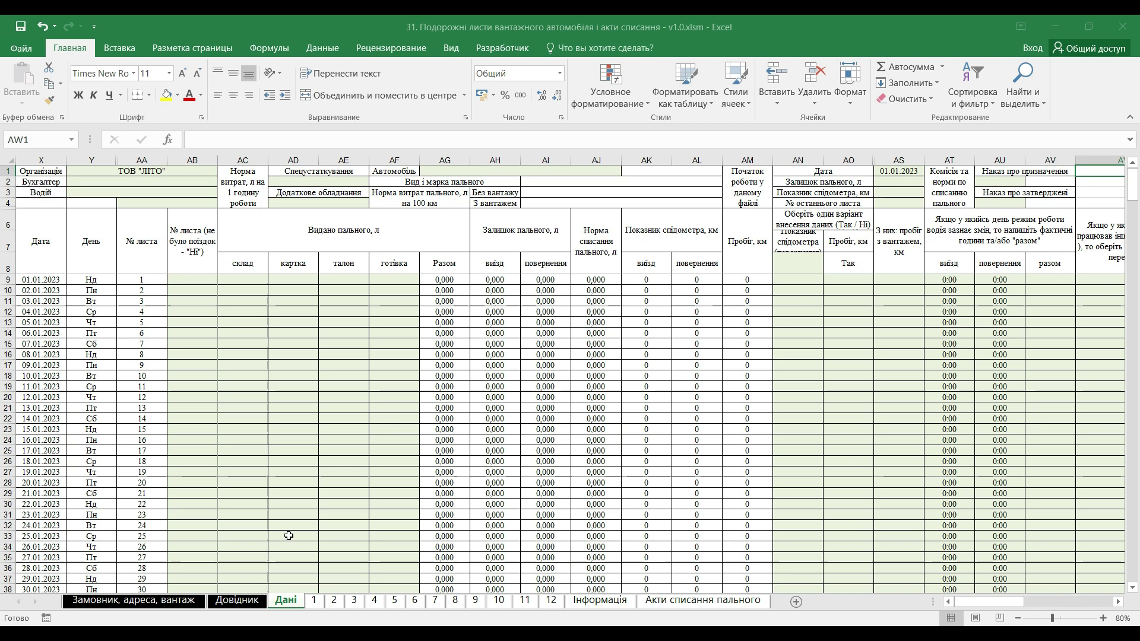
click(194, 180)
click(224, 182)
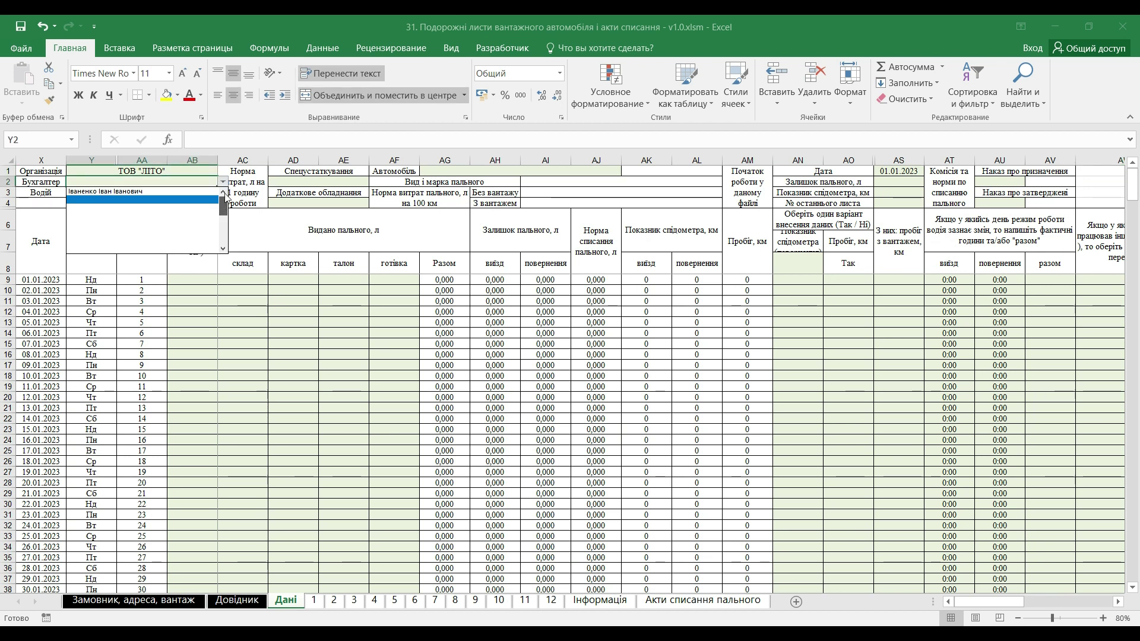
click(174, 193)
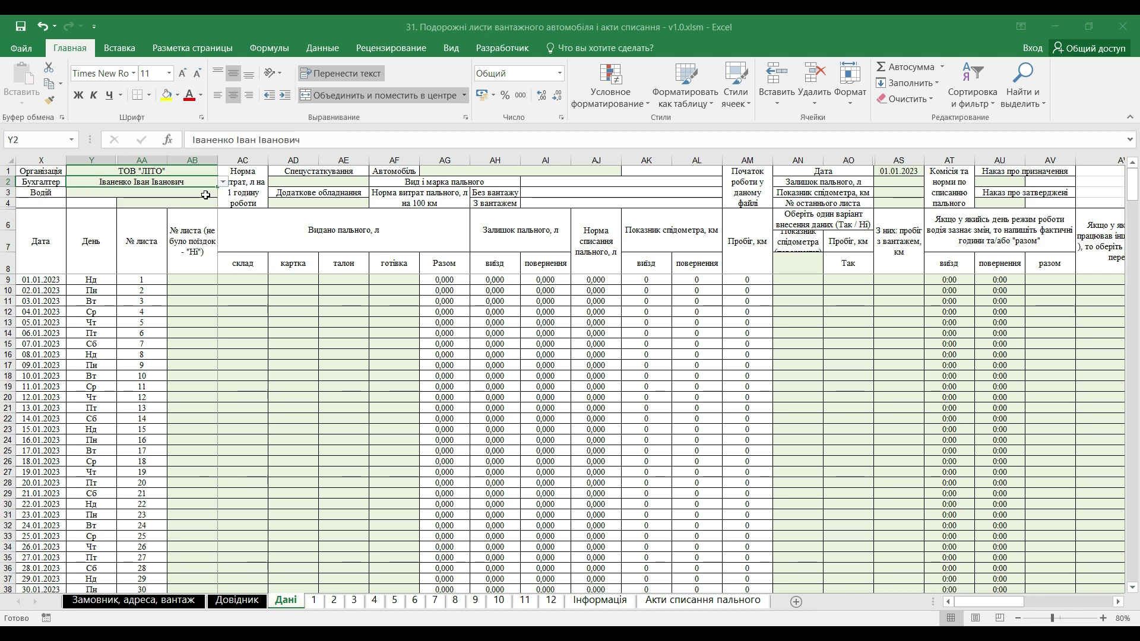
click(209, 194)
click(223, 193)
scroll(226, 229, up, 3)
click(194, 204)
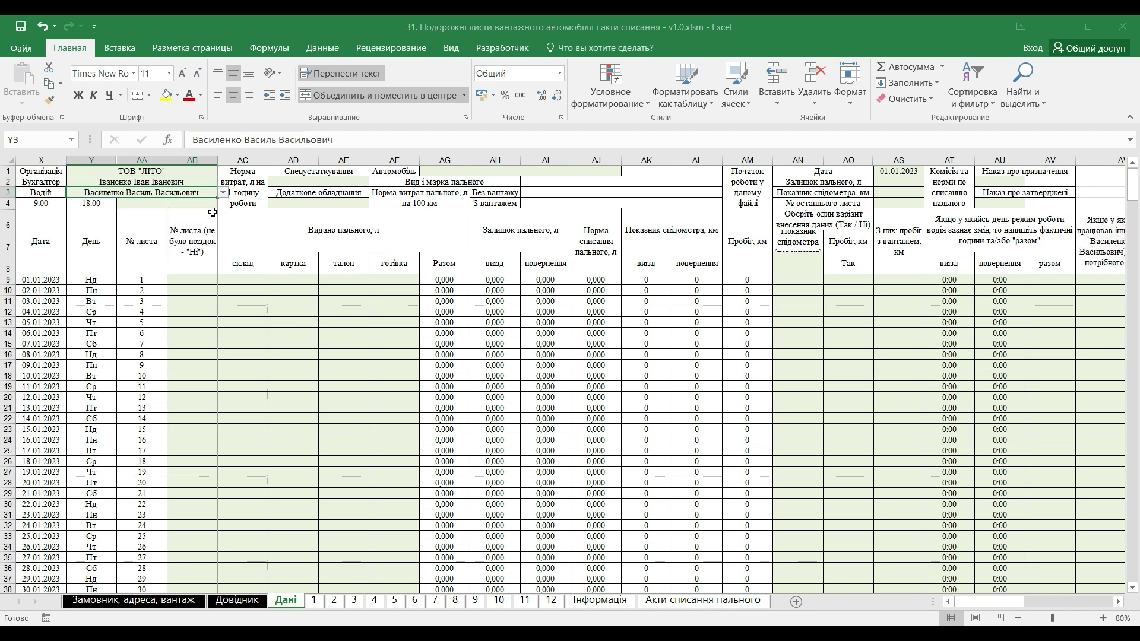
Step: Set the driver's work mode to "робота в буденні дні" in cell Z4
click(205, 204)
click(224, 204)
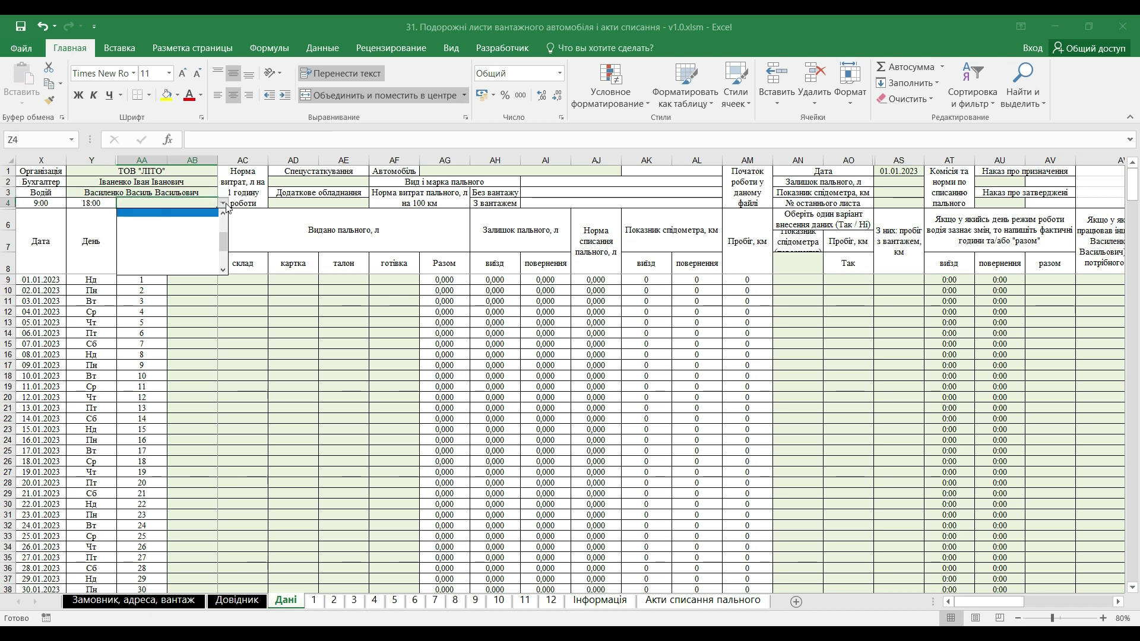
scroll(227, 235, up, 3)
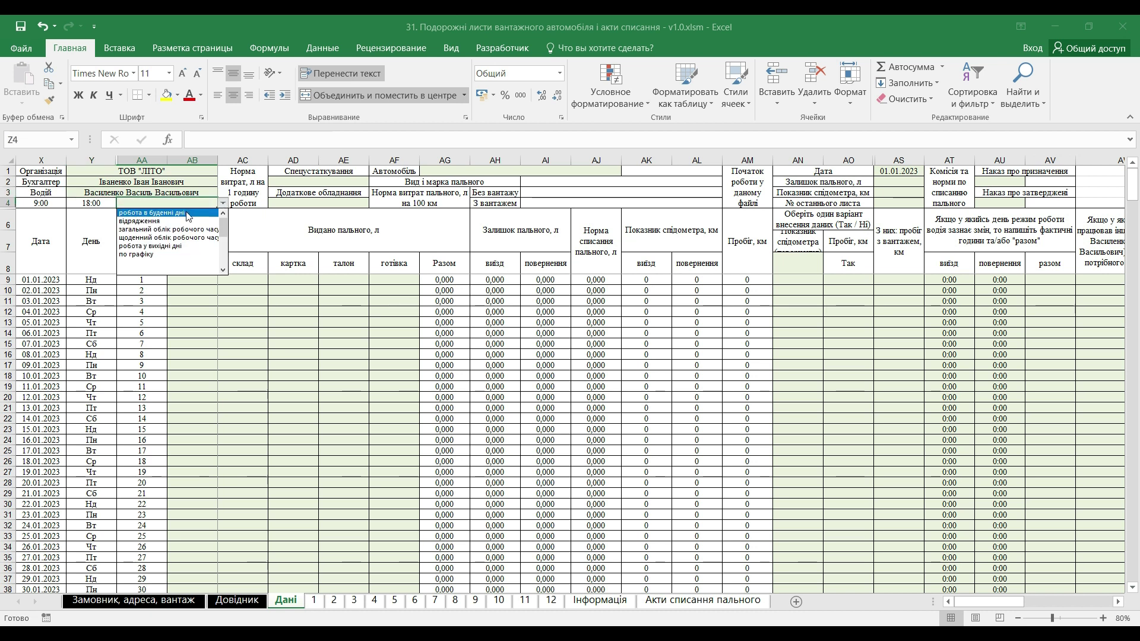
click(188, 216)
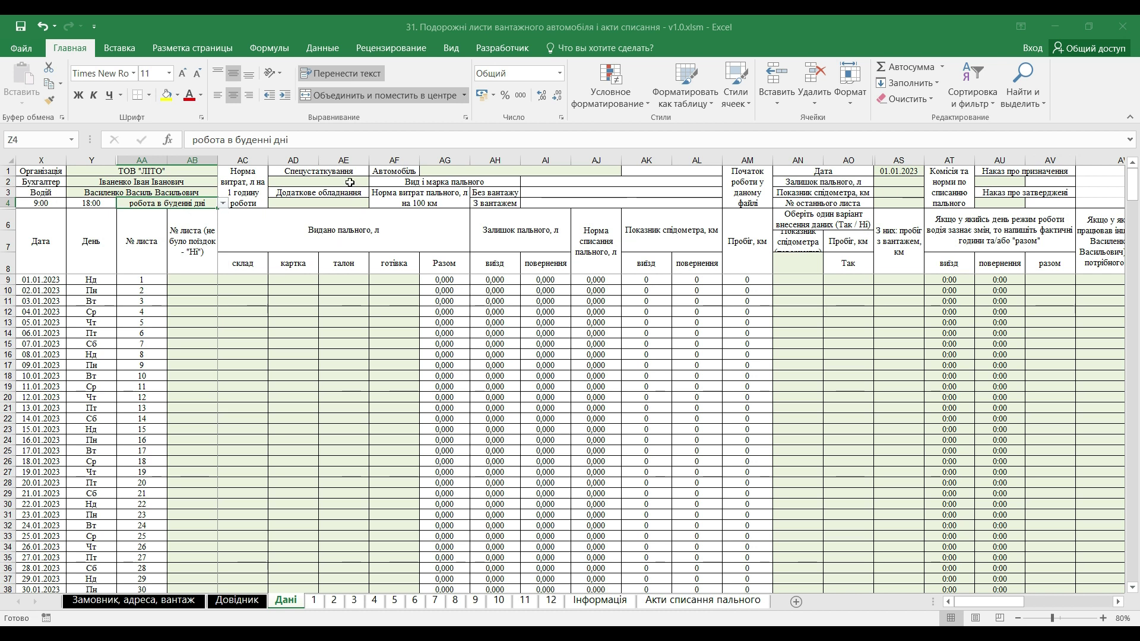
Step: Set the hourly fuel consumption norms to 1 for Спецустаткування and 2 for Додаткове обладнання
click(350, 182)
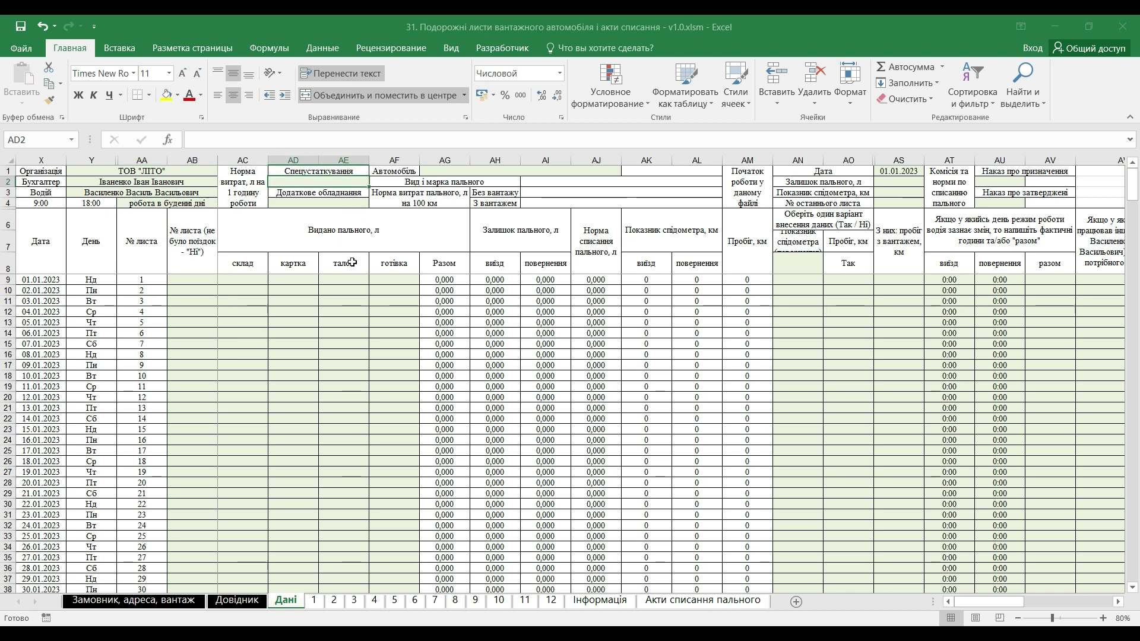
text(1)
key(Return)
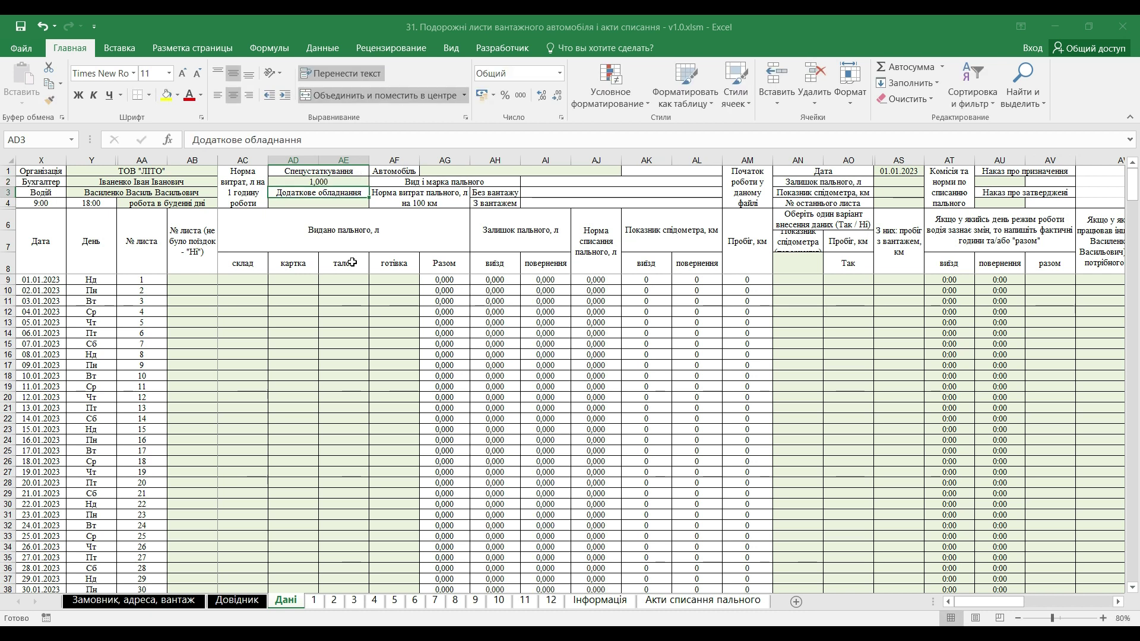
key(Return)
text(2)
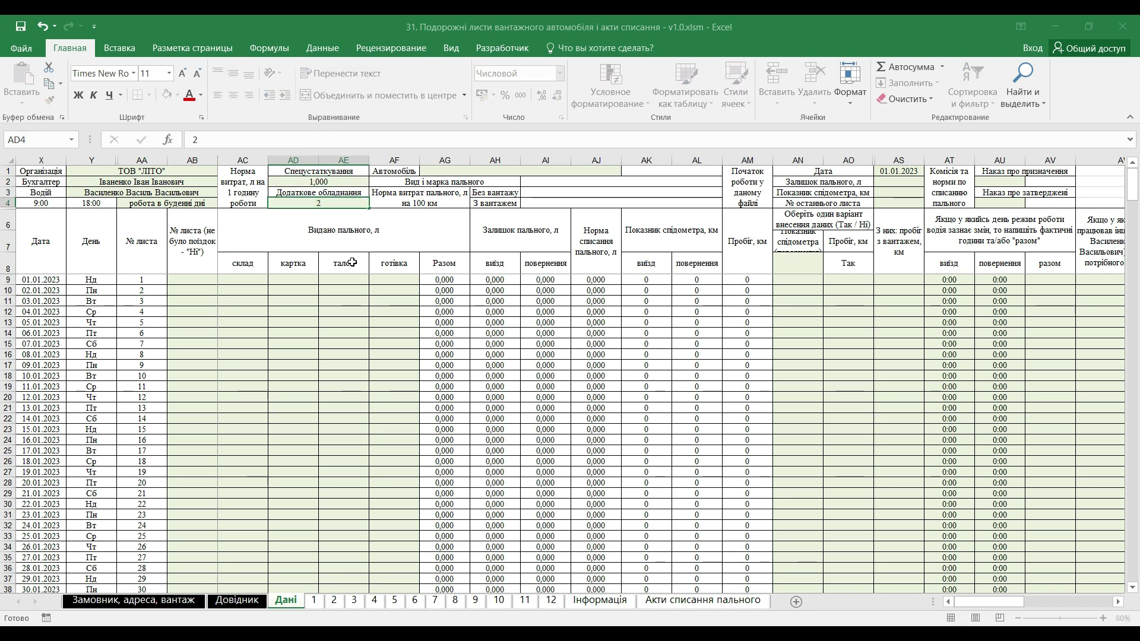
key(Return)
Step: Select DAF XF 105 2010 as the vehicle in the Автомобіль field
click(524, 172)
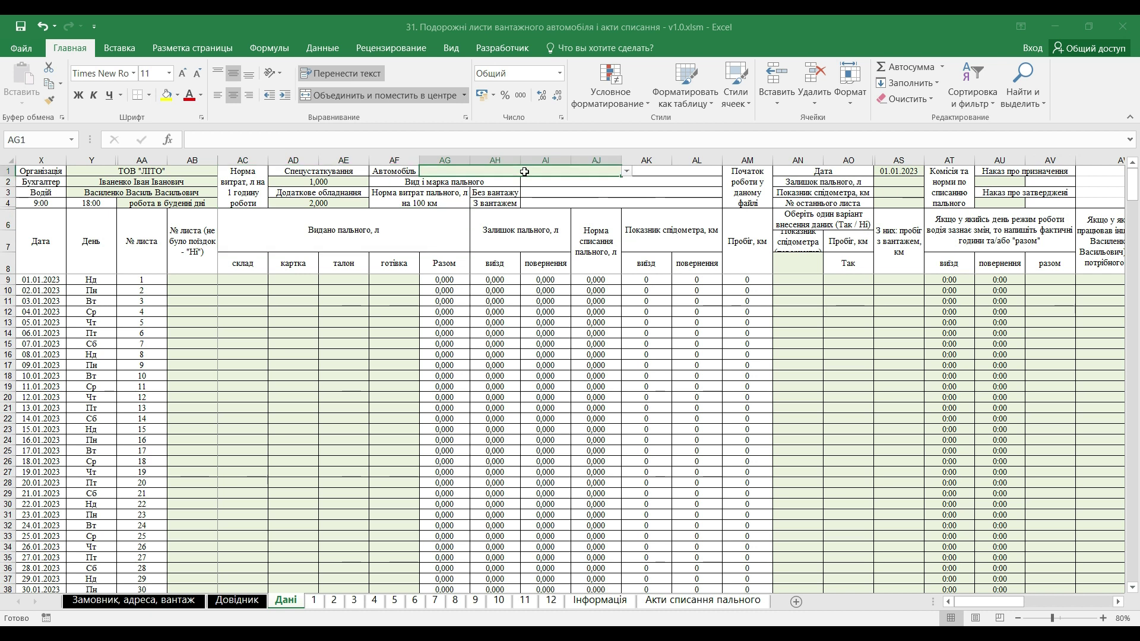
click(627, 172)
scroll(627, 208, up, 2)
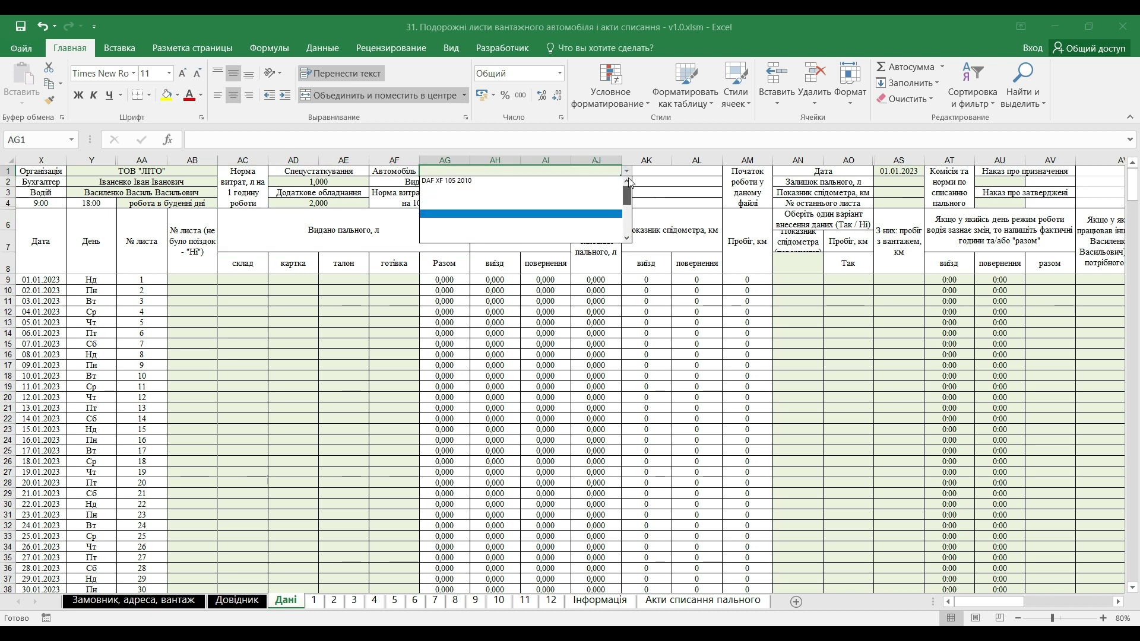
click(491, 182)
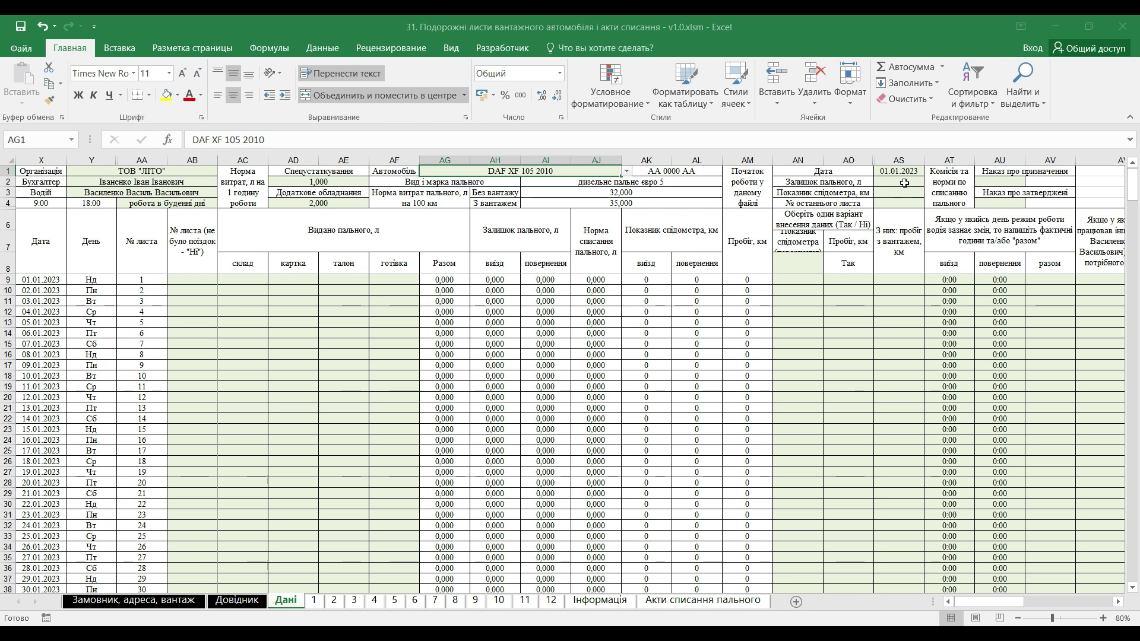
Step: Select order 01 for the commission appointment and order 02 for the approved fuel norms
click(1000, 182)
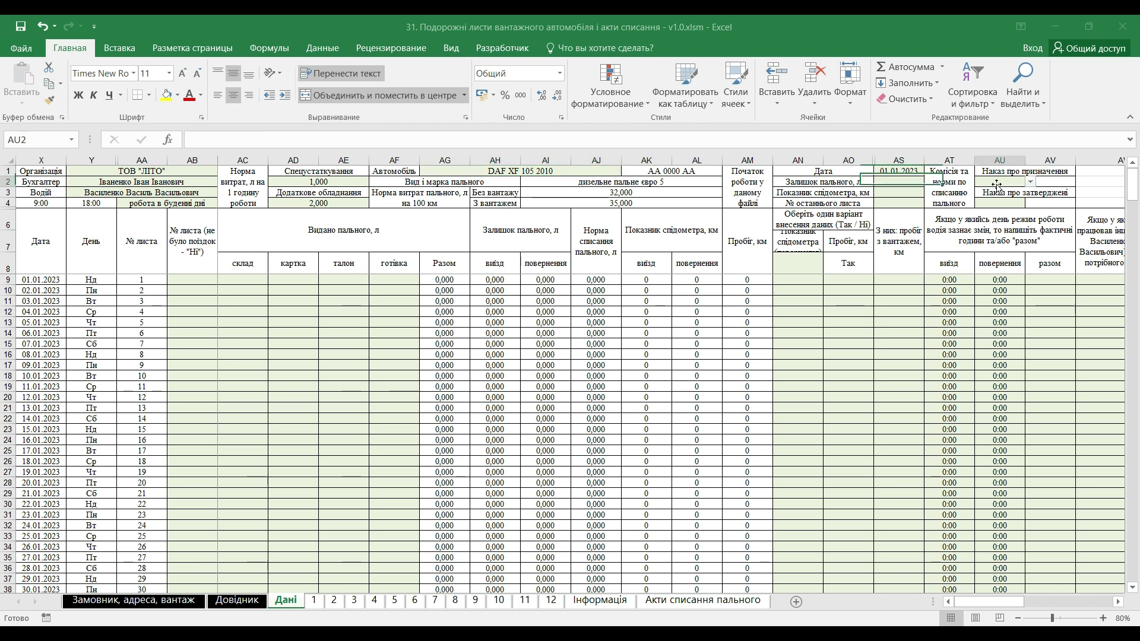
click(1031, 183)
scroll(1034, 211, up, 2)
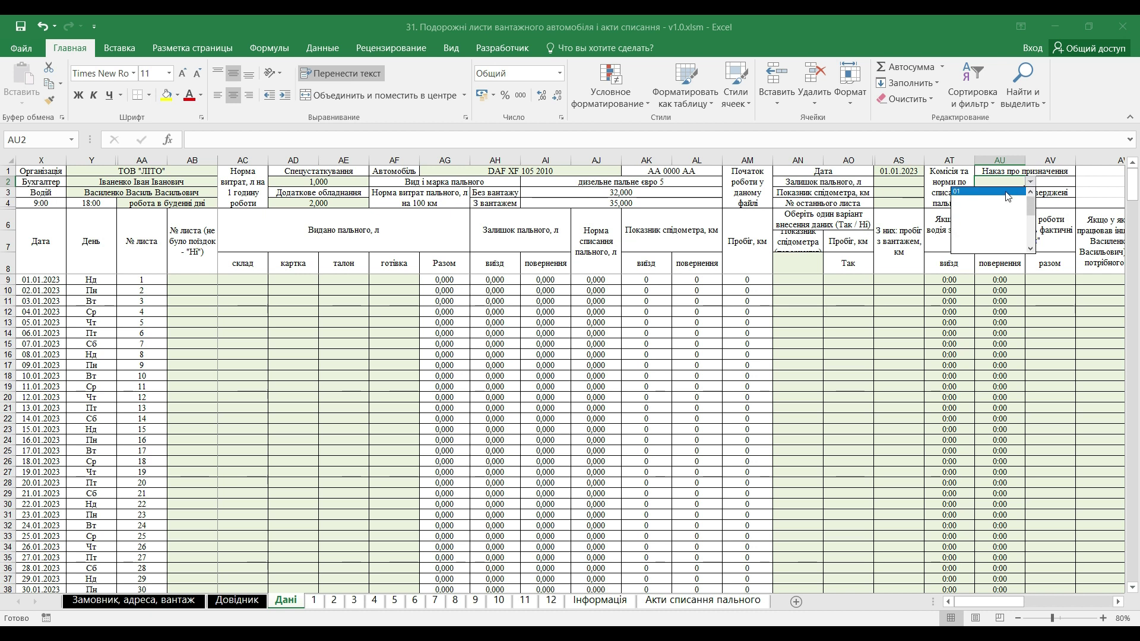
click(1005, 200)
click(1005, 202)
click(1031, 203)
scroll(1031, 216, up, 2)
click(980, 213)
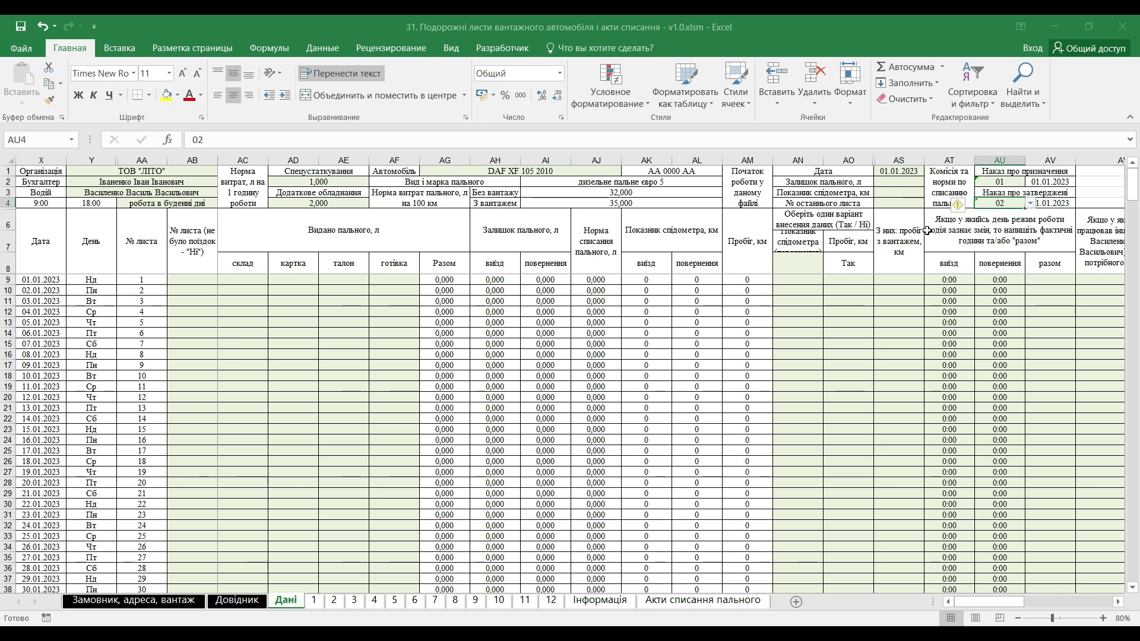
Step: Enter the starting data: fuel balance 148,7 l, odometer reading 10789 km and last sheet number 0
click(901, 183)
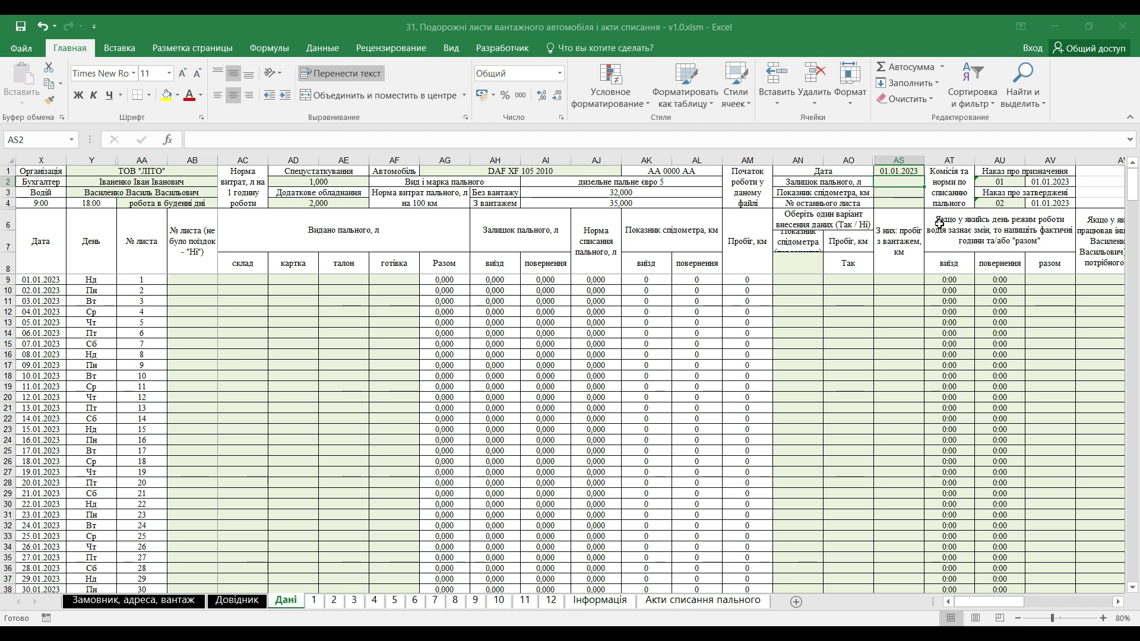
text(148,7)
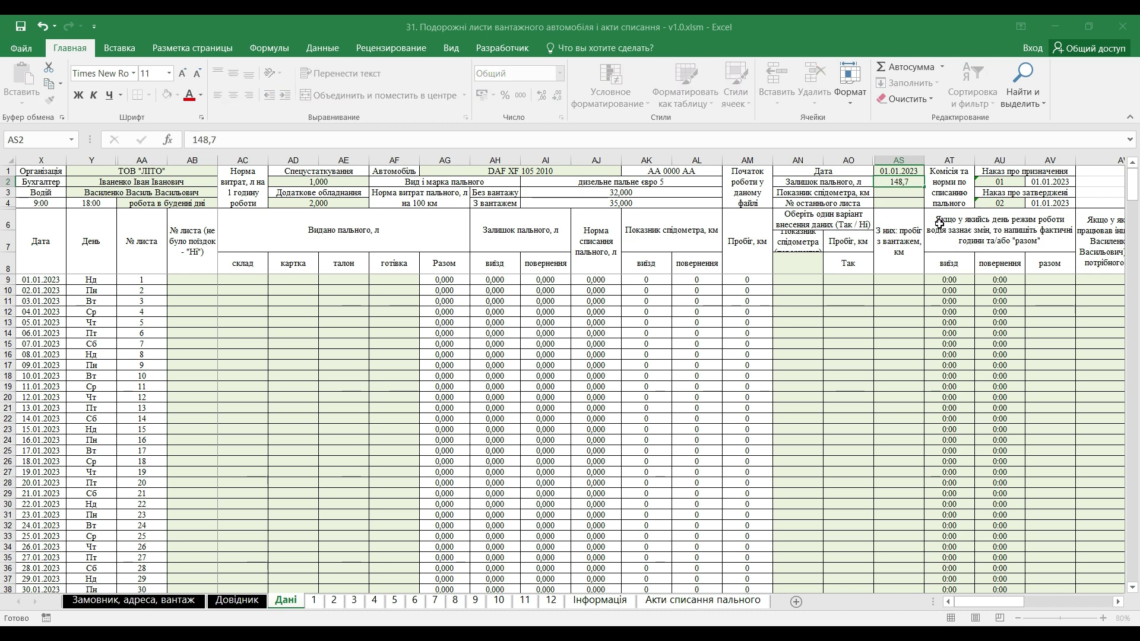
key(Return)
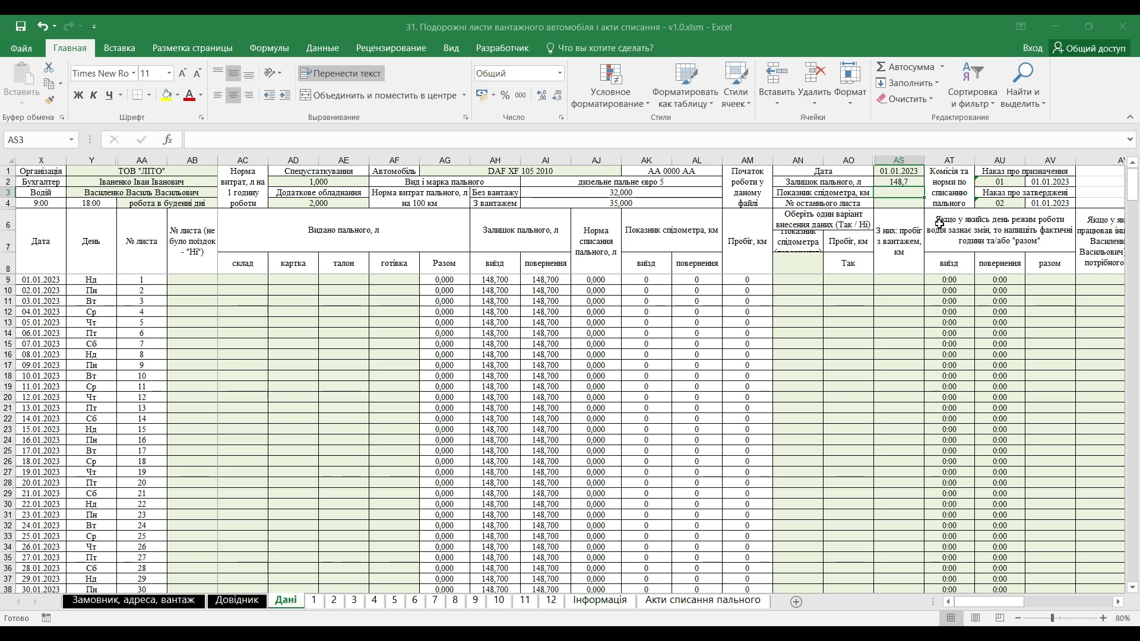
text(10)
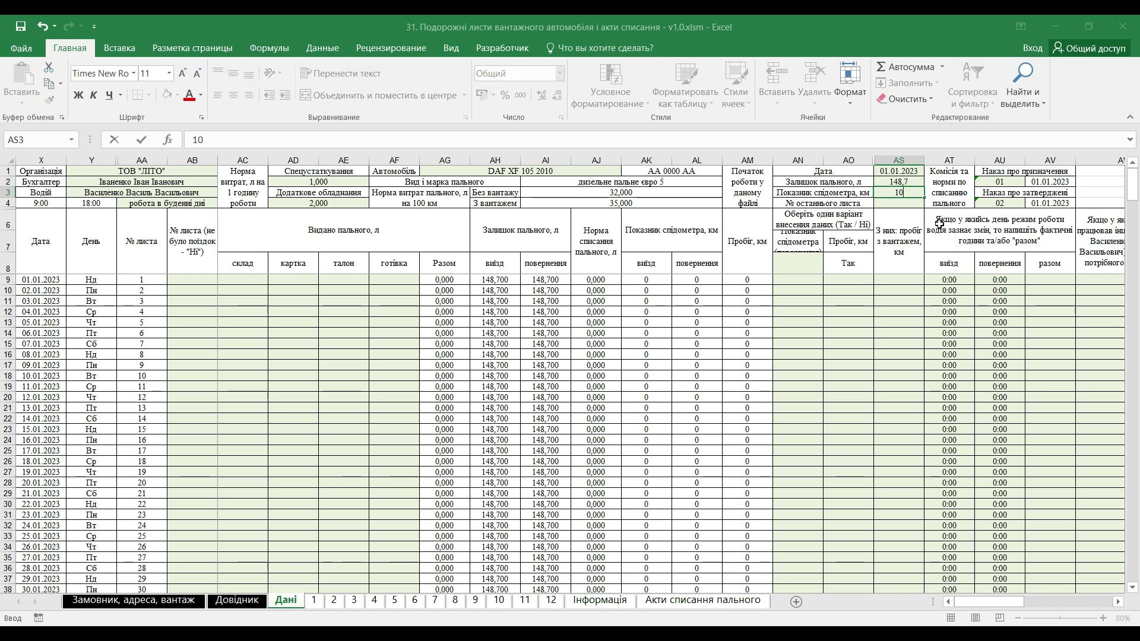
text(789)
key(ctrl+Return)
key(Return)
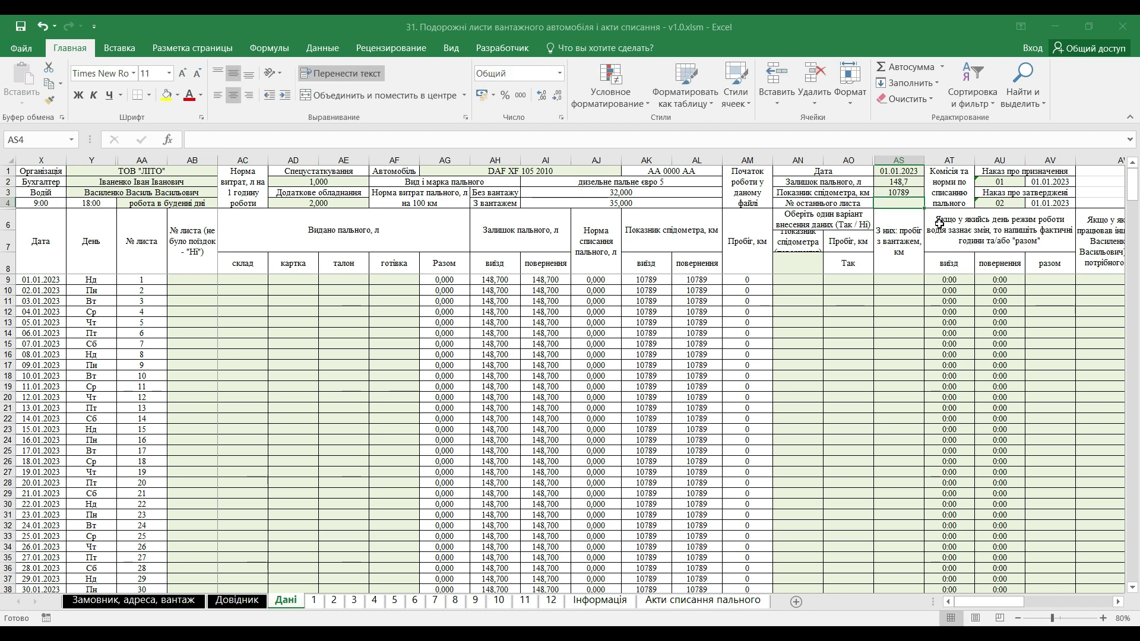
text(0)
key(Return)
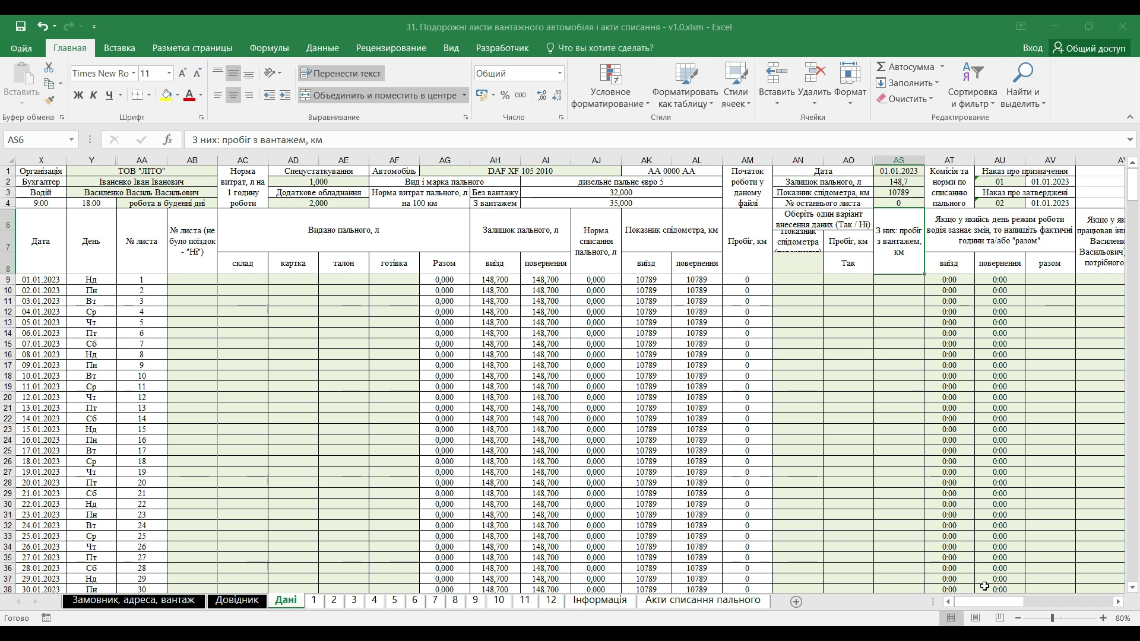
Step: Examine the remaining columns and the final date rows of the Дані table, then return to its first row
drag(977, 604, 1022, 601)
scroll(962, 458, down, 1)
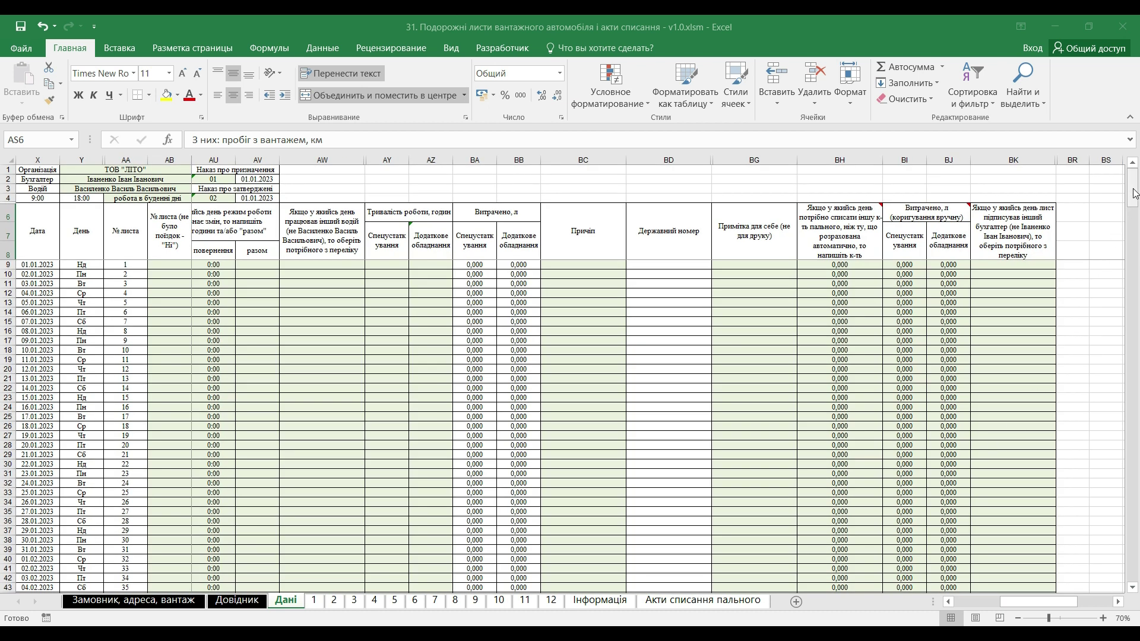
drag(1136, 190, 1130, 586)
scroll(848, 503, down, 3)
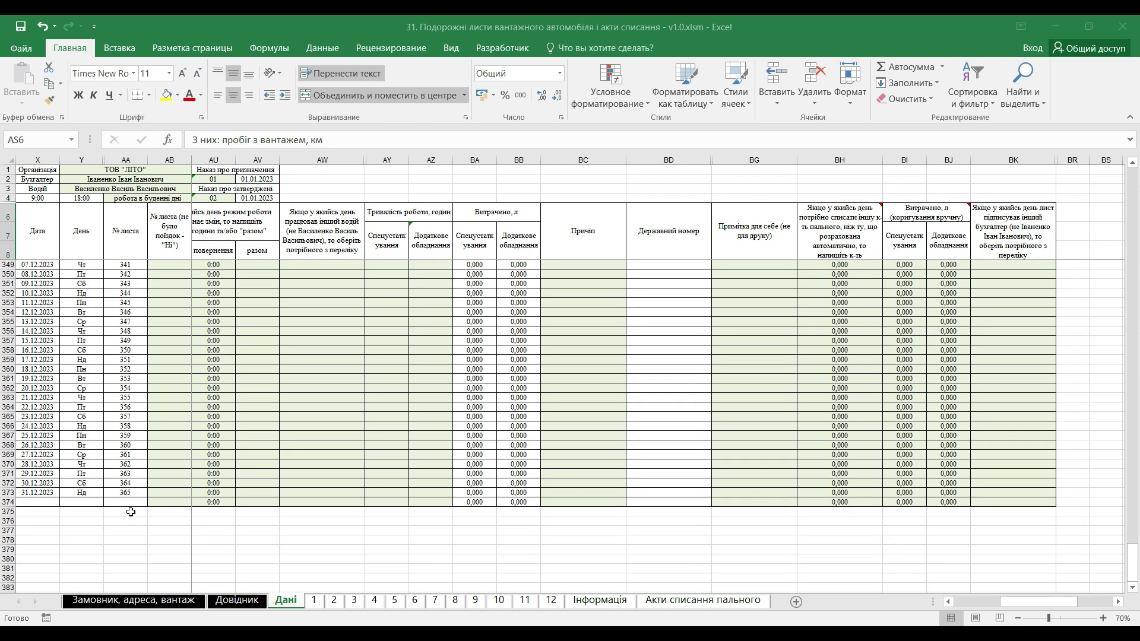
click(174, 512)
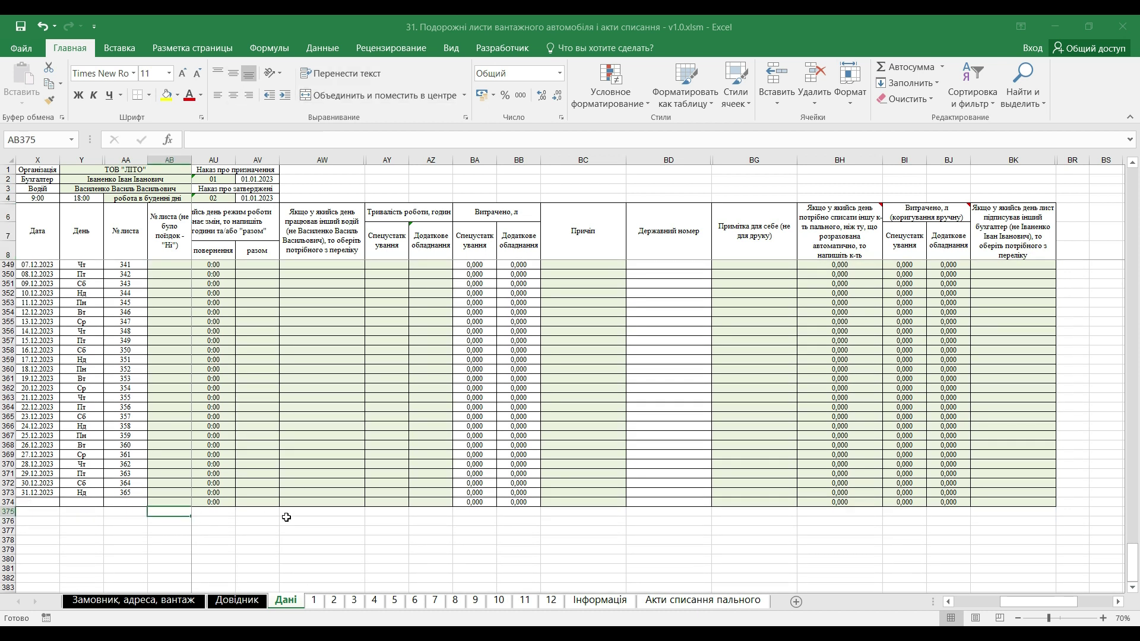
key(Right)
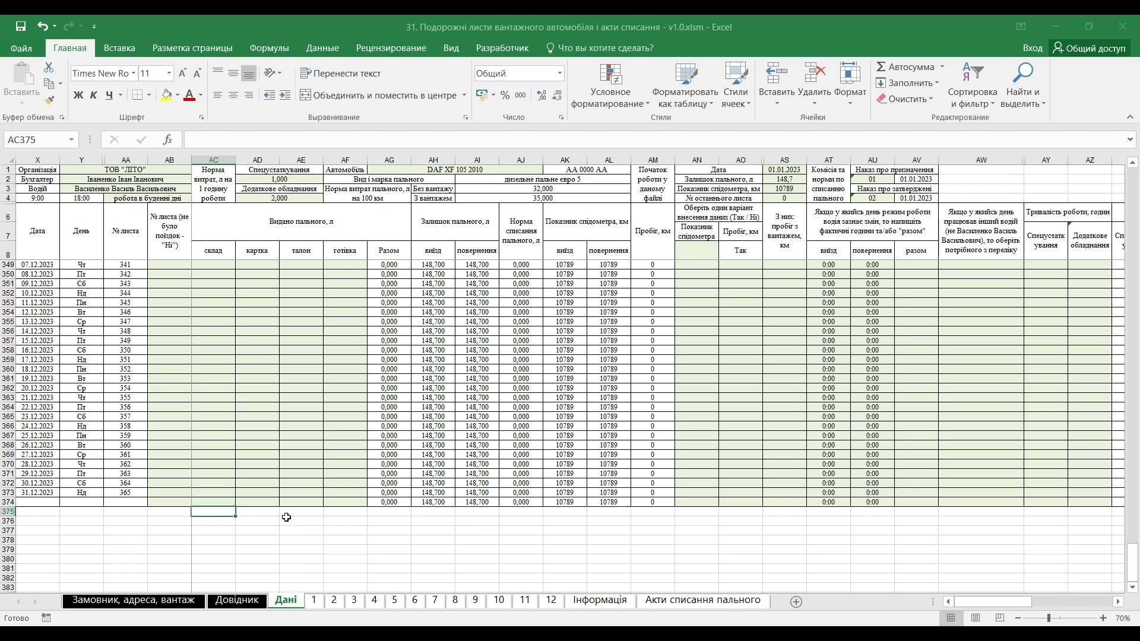
click(222, 252)
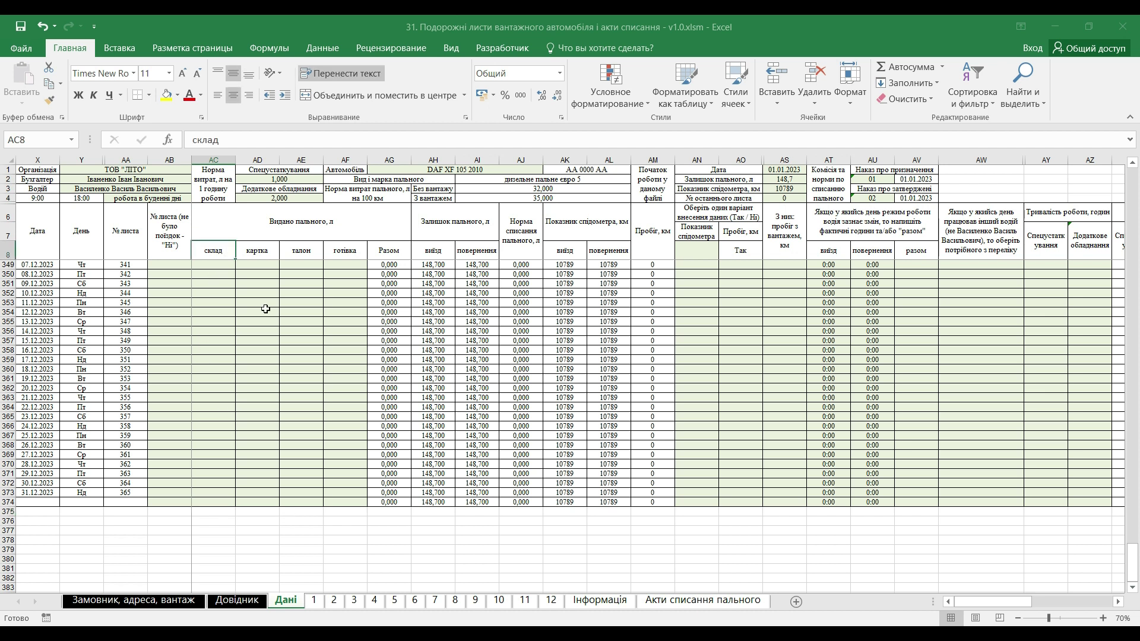
key(Down)
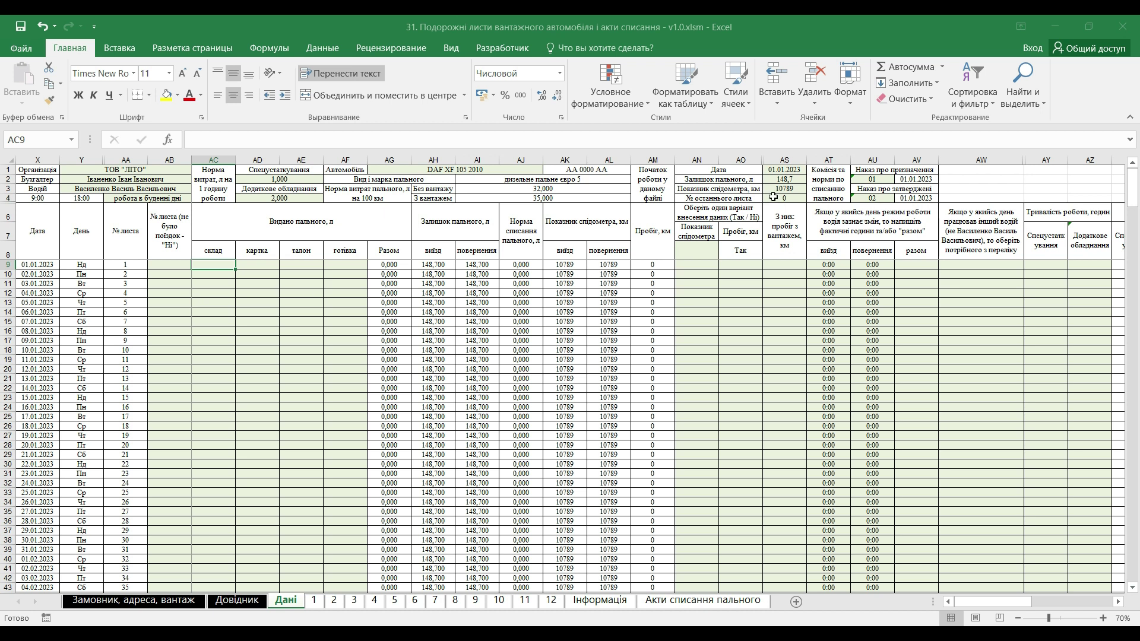
Step: Set the start date in cell AS1 to 01.08.2023 and check the dates in the rows below
click(784, 170)
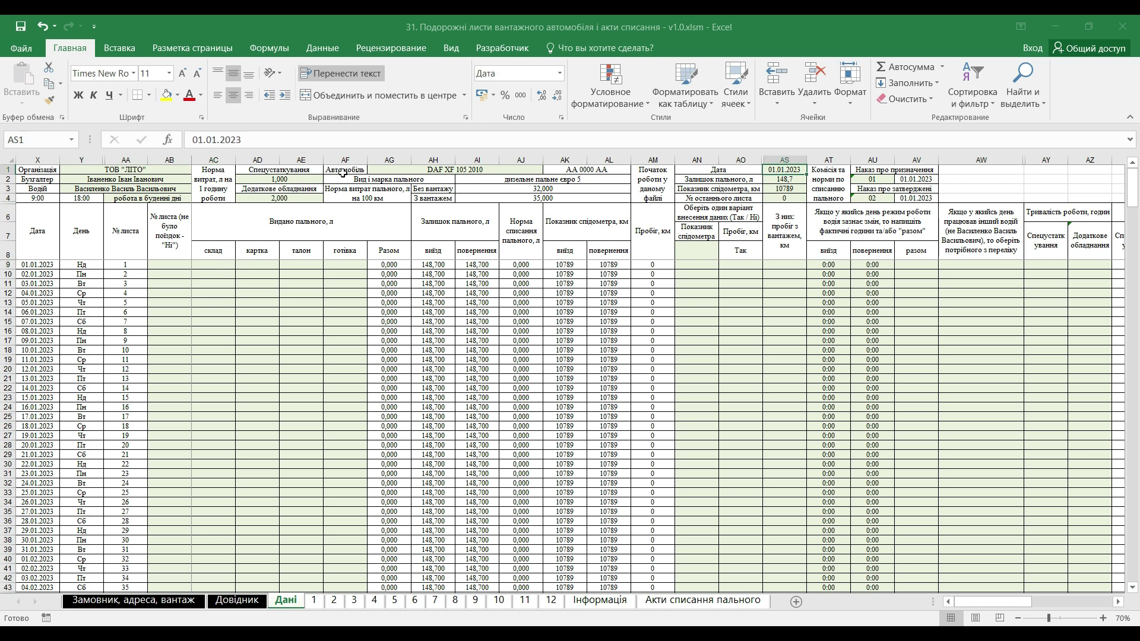
click(218, 139)
key(BackSpace)
text(8)
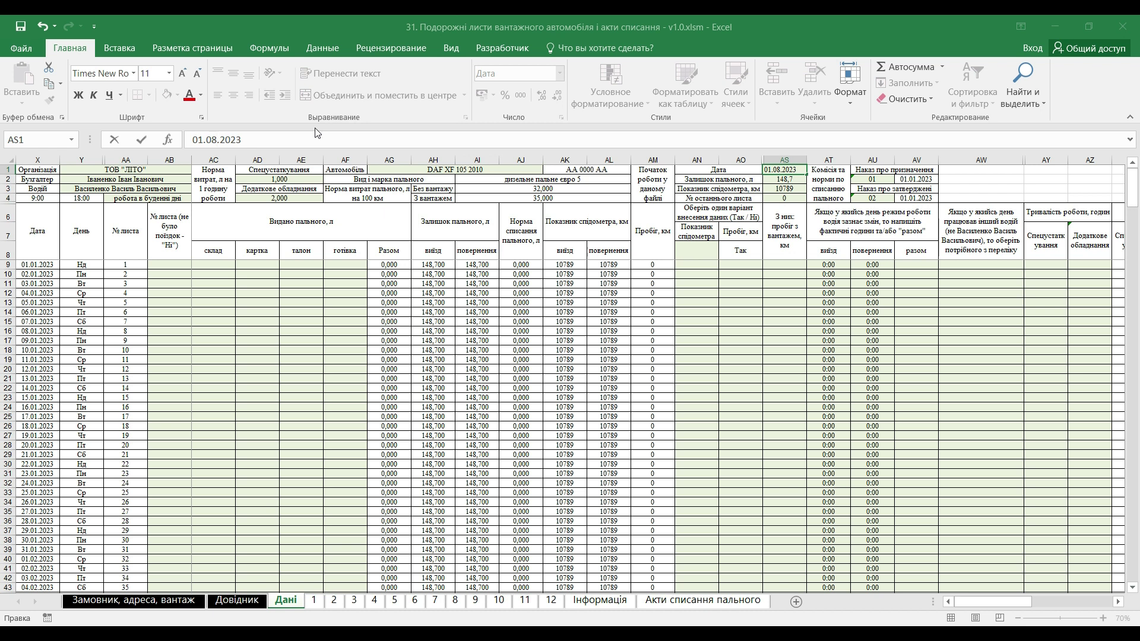
key(Return)
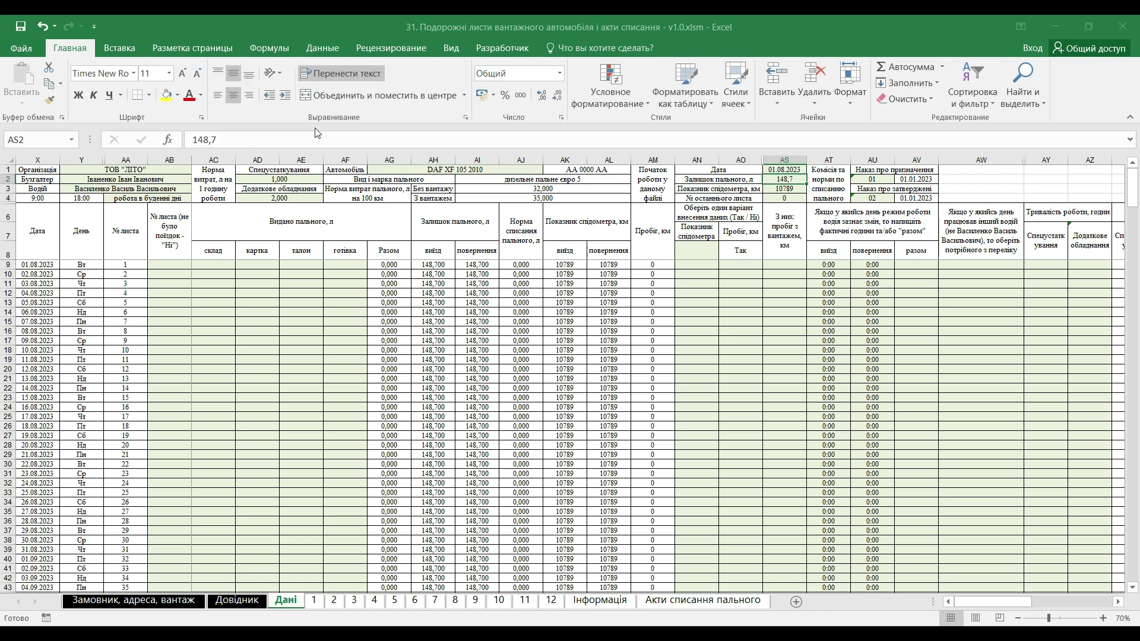
scroll(161, 302, down, 9)
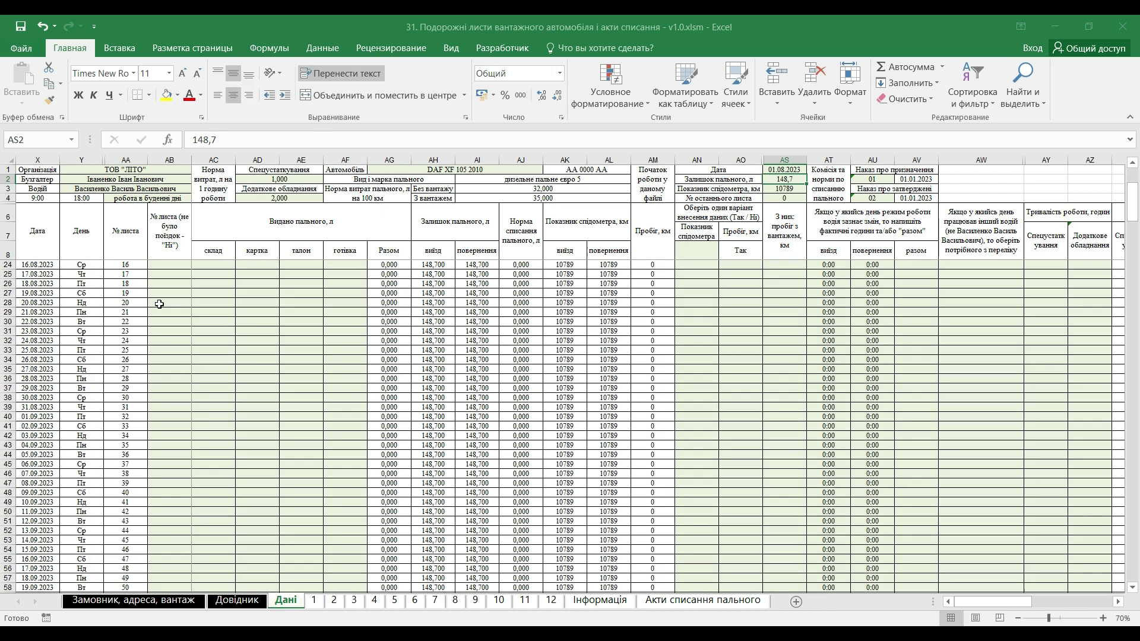
Step: Examine the dated rows of the Дані table down to its end, then return to the first row
scroll(166, 382, down, 18)
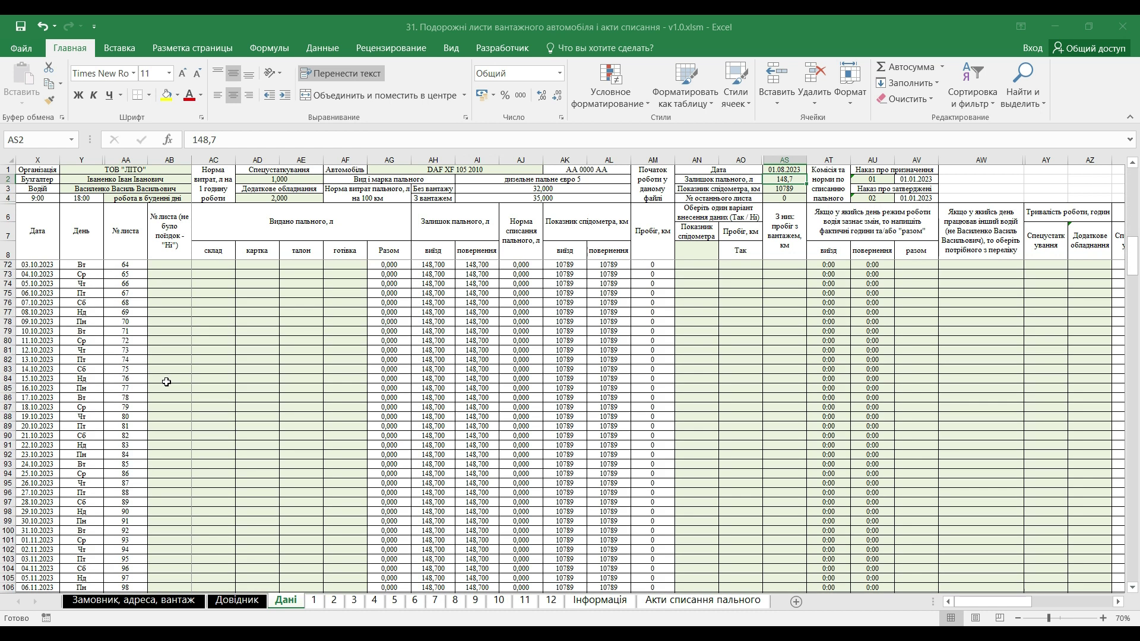
scroll(166, 382, down, 20)
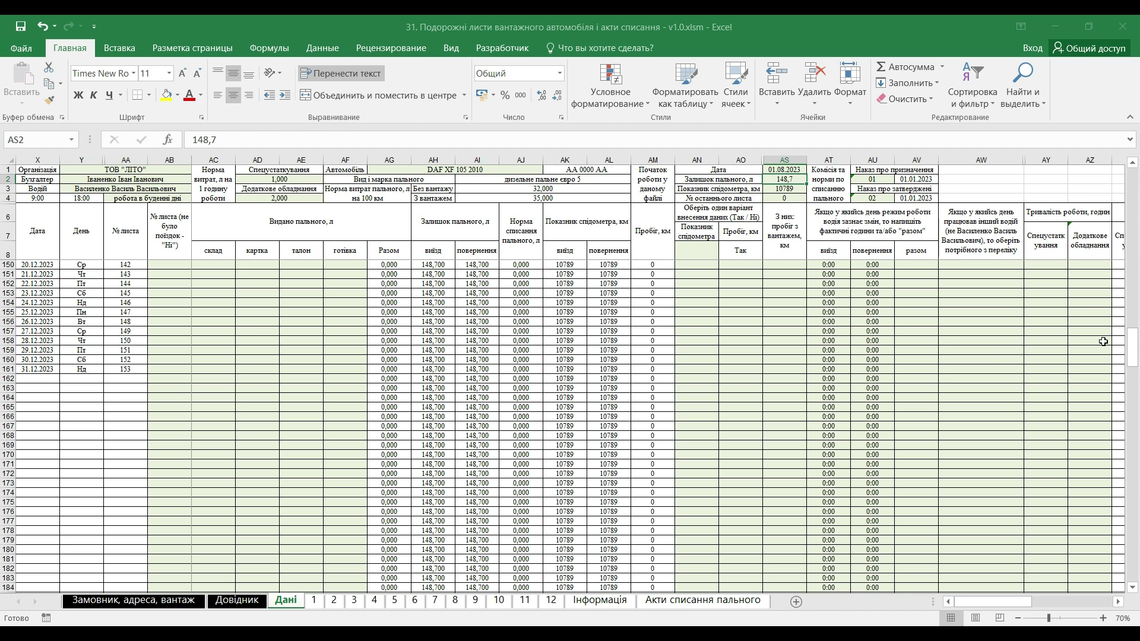
drag(1133, 342, 1133, 352)
scroll(391, 514, down, 2)
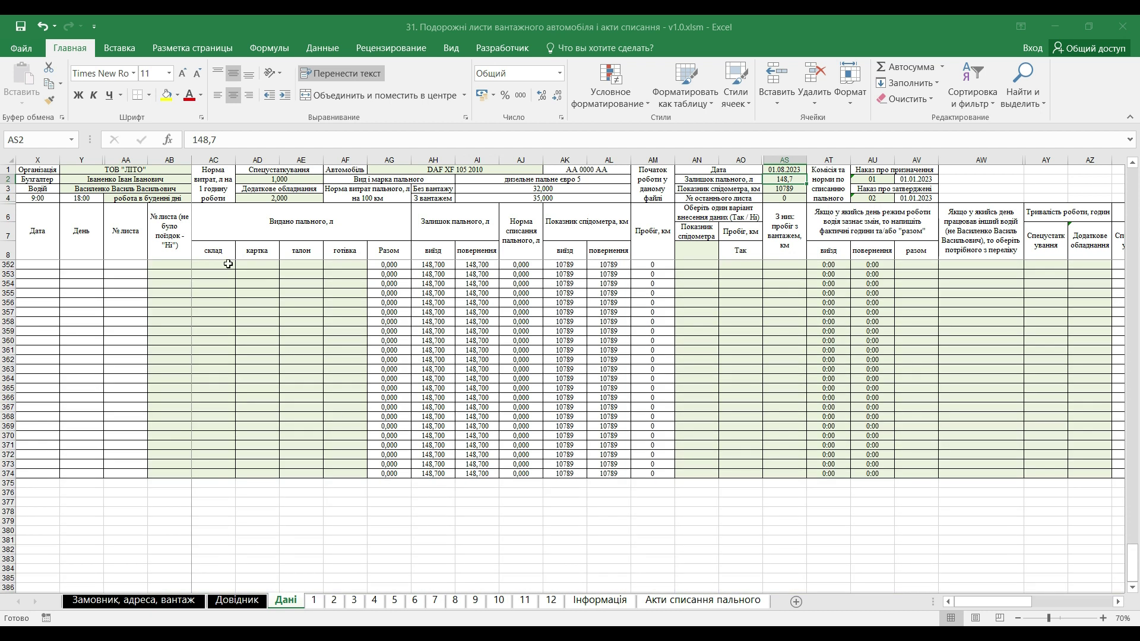
click(212, 252)
key(Down)
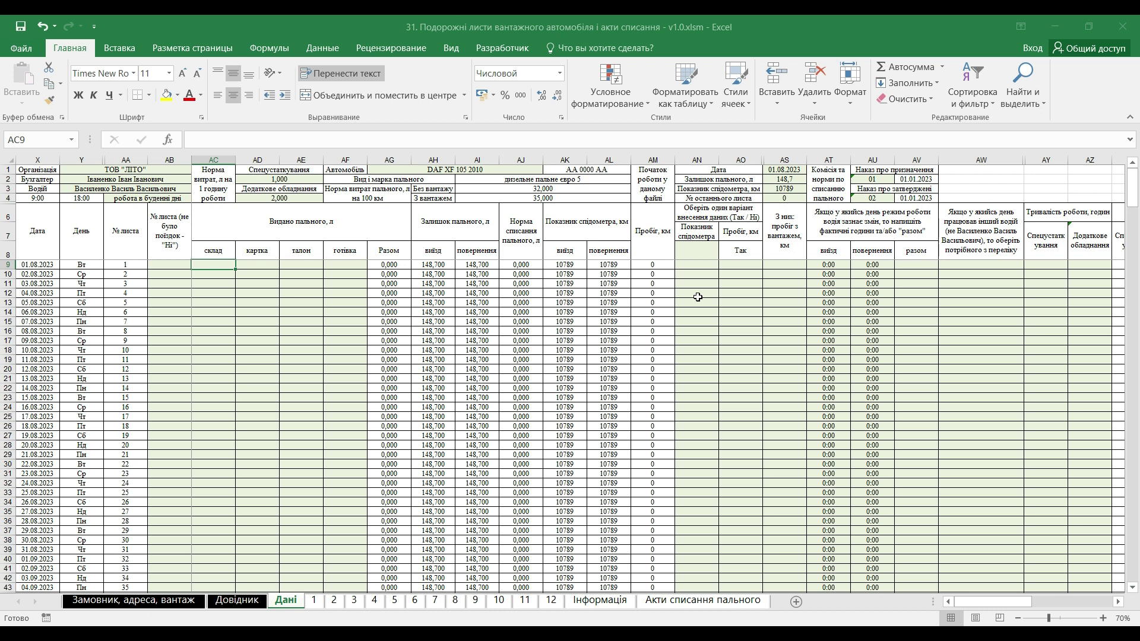
Step: Paste the prepared daily mileage figures into the Пробіг, км column, starting at cell AO9
click(713, 219)
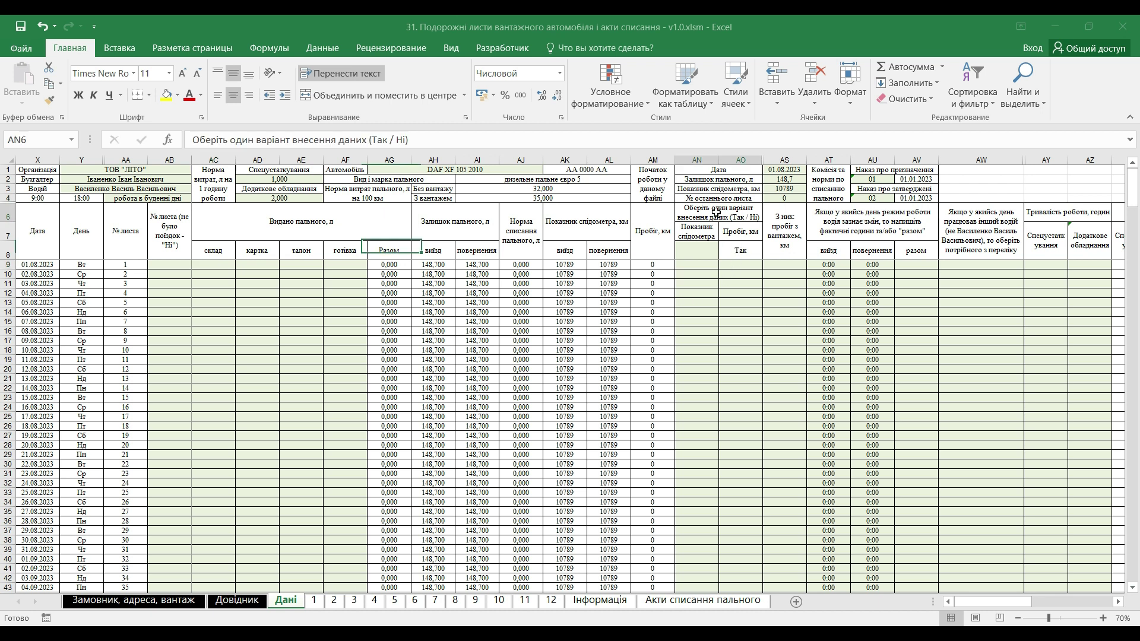
click(747, 263)
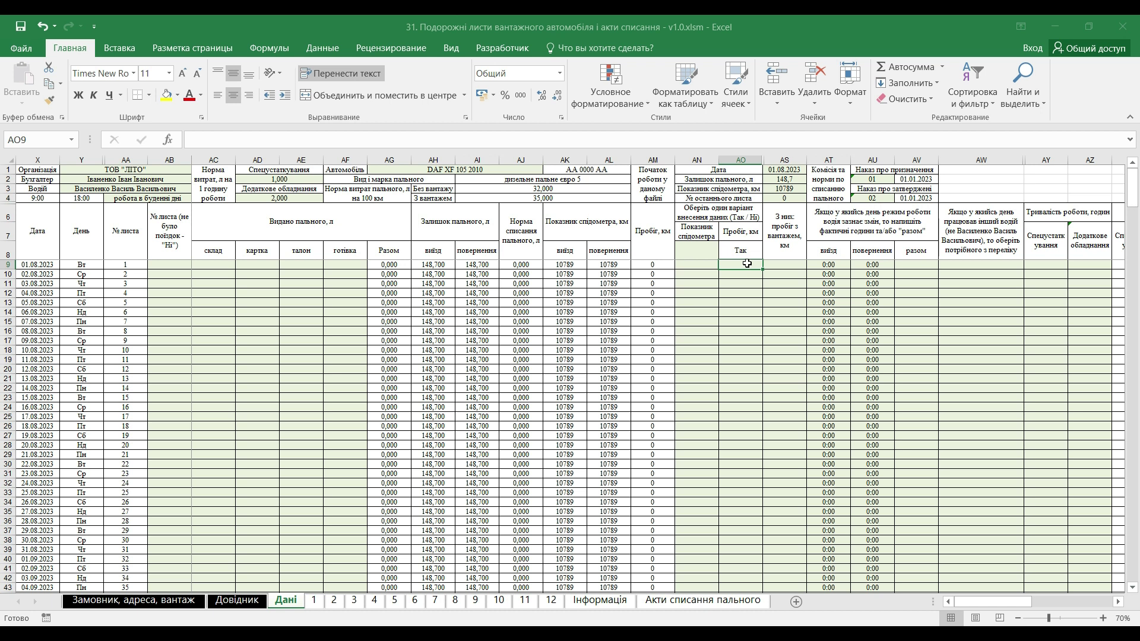
key(ctrl+c)
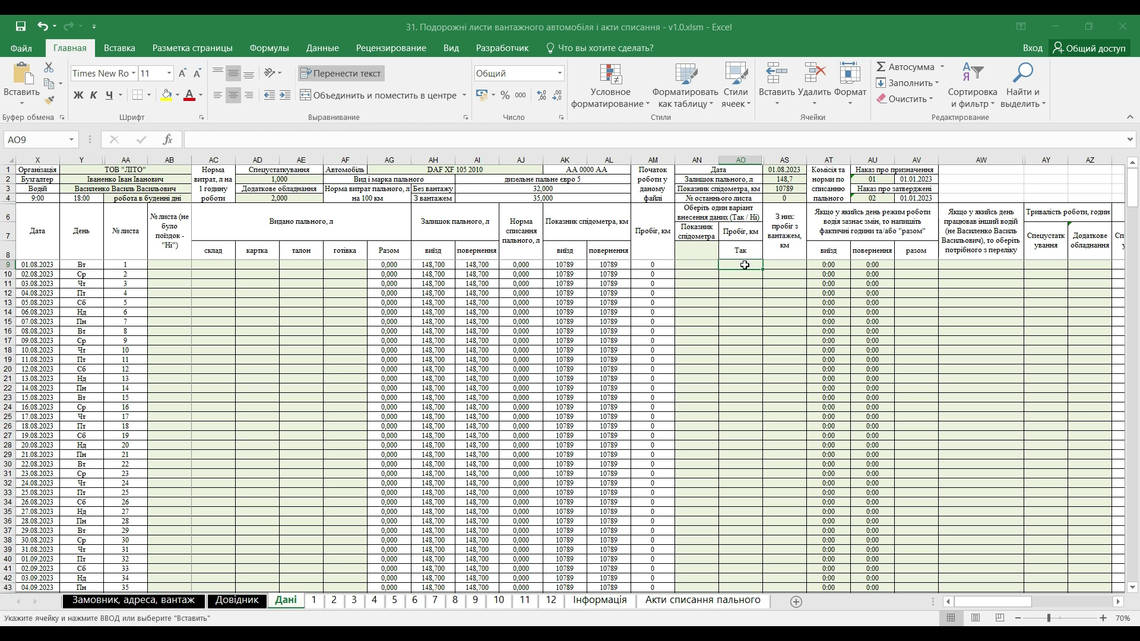
right_click(745, 264)
click(795, 328)
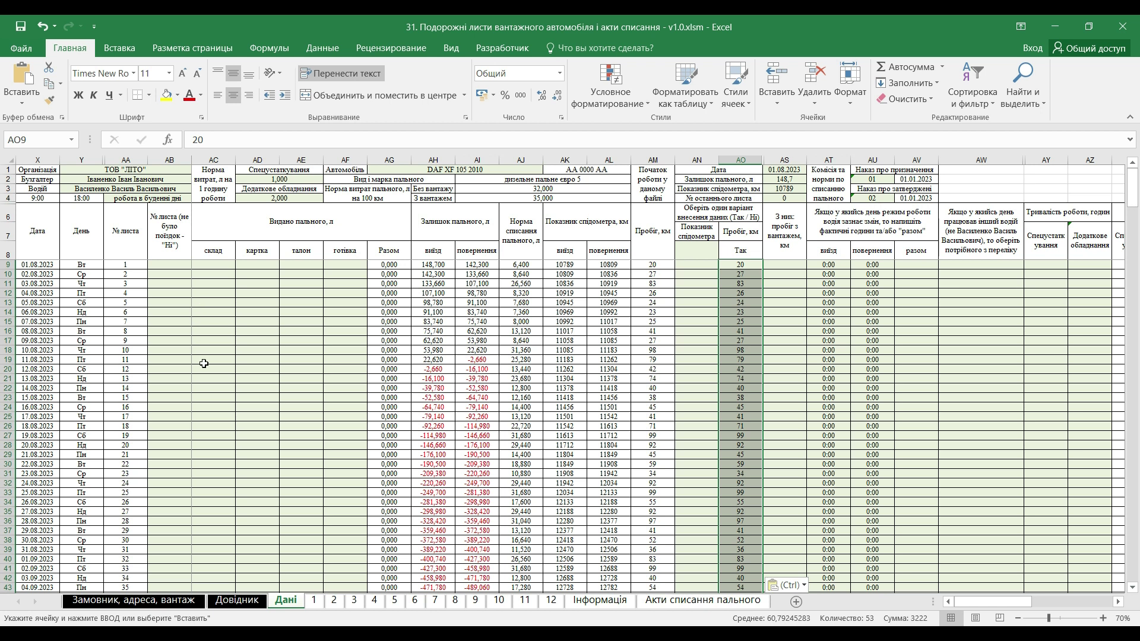
Step: Enter 500 l of fuel issued by card (картка) for 11.08.2023 in cell AD19
click(225, 361)
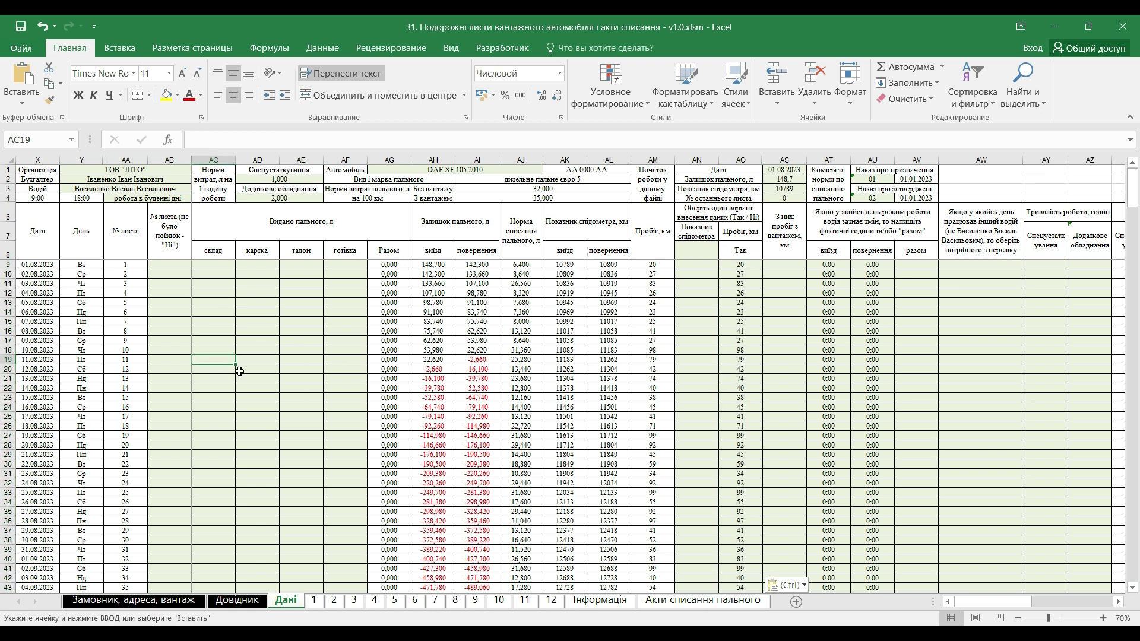
key(Up)
key(Right)
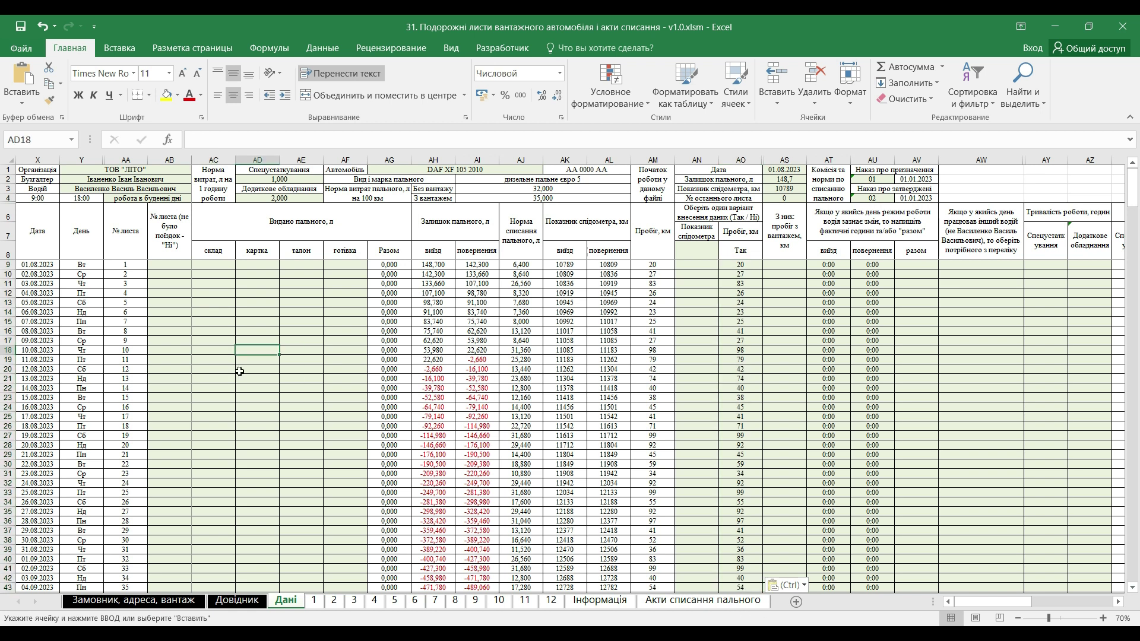
key(Down)
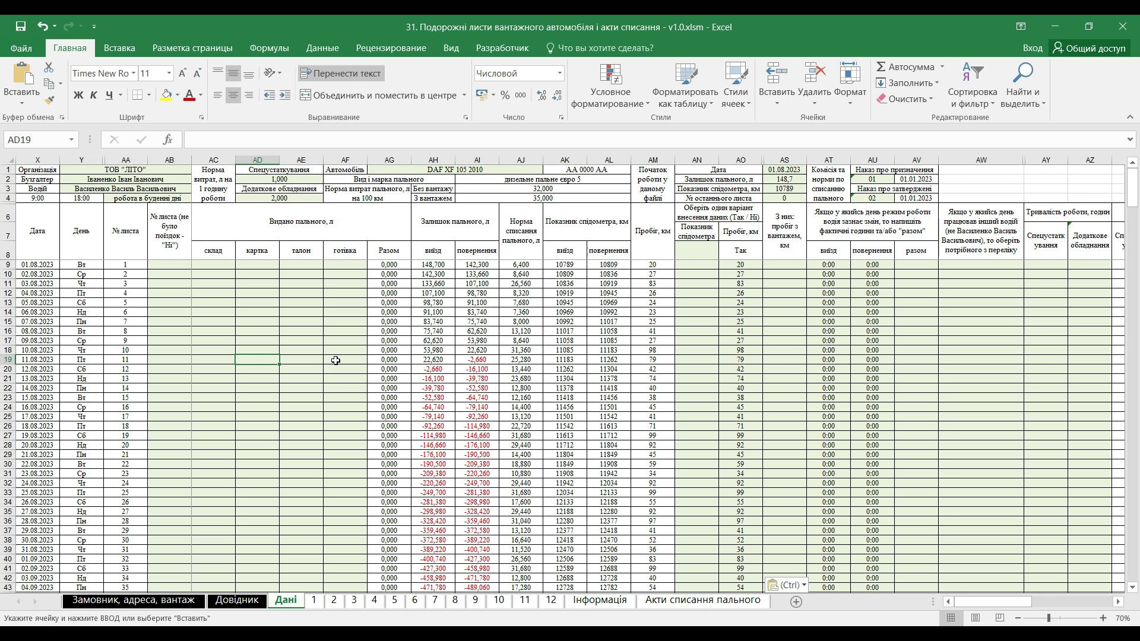
text(500)
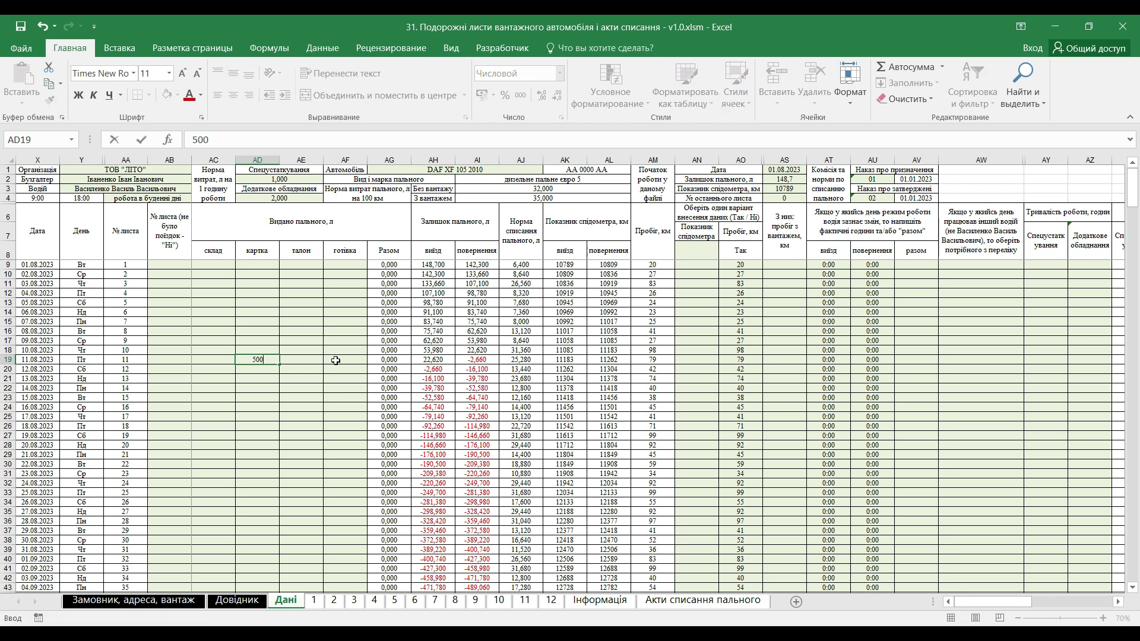
key(Return)
Step: Enter 200 l of fuel bought with cash (готівка) for 22.08.2023 in cell AF30
scroll(335, 360, down, 3)
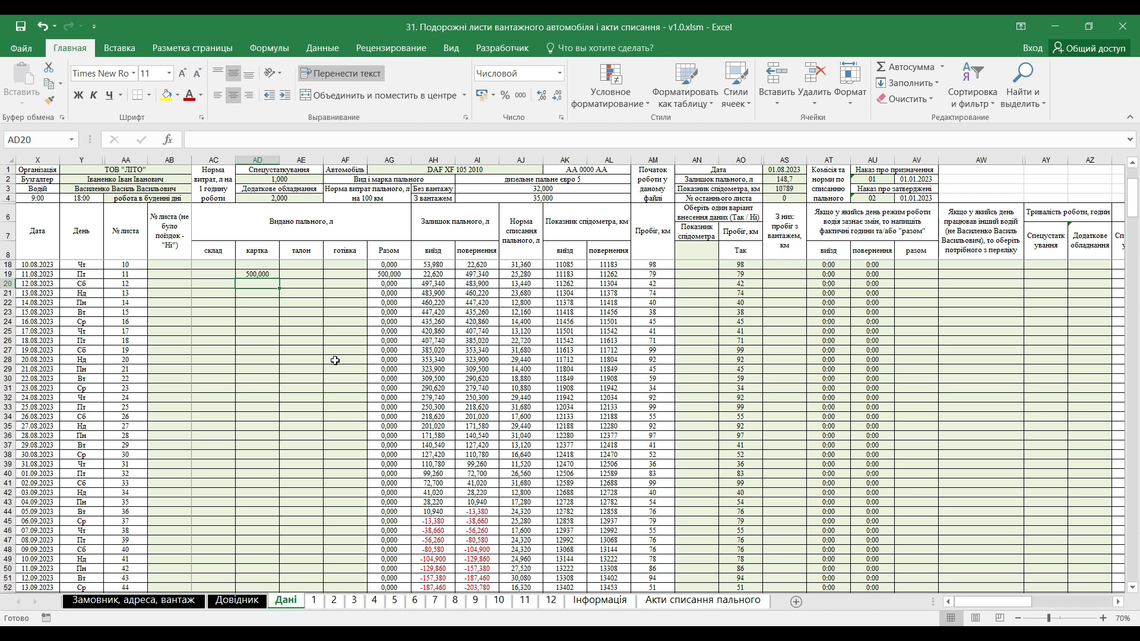
click(344, 435)
click(345, 399)
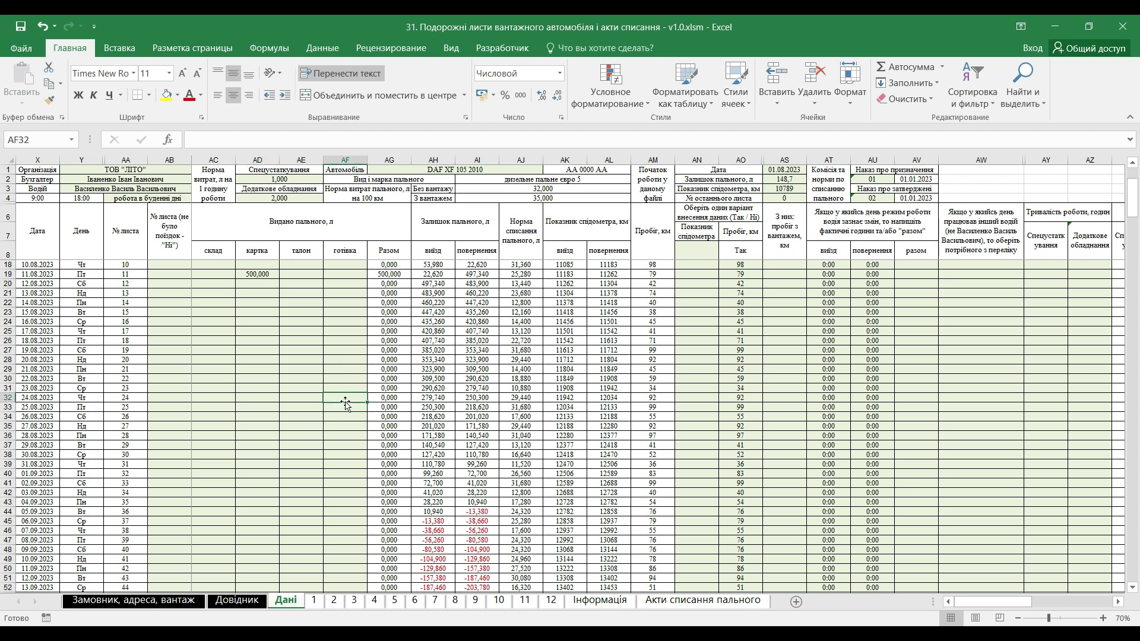
key(Up)
key(Up)
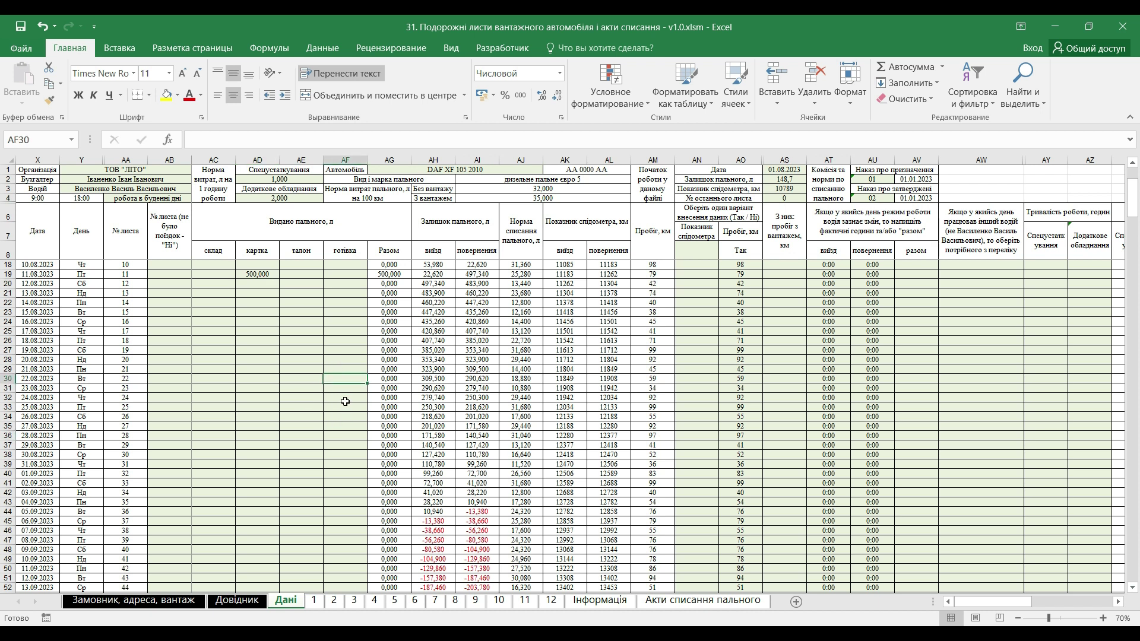
text(200)
key(Return)
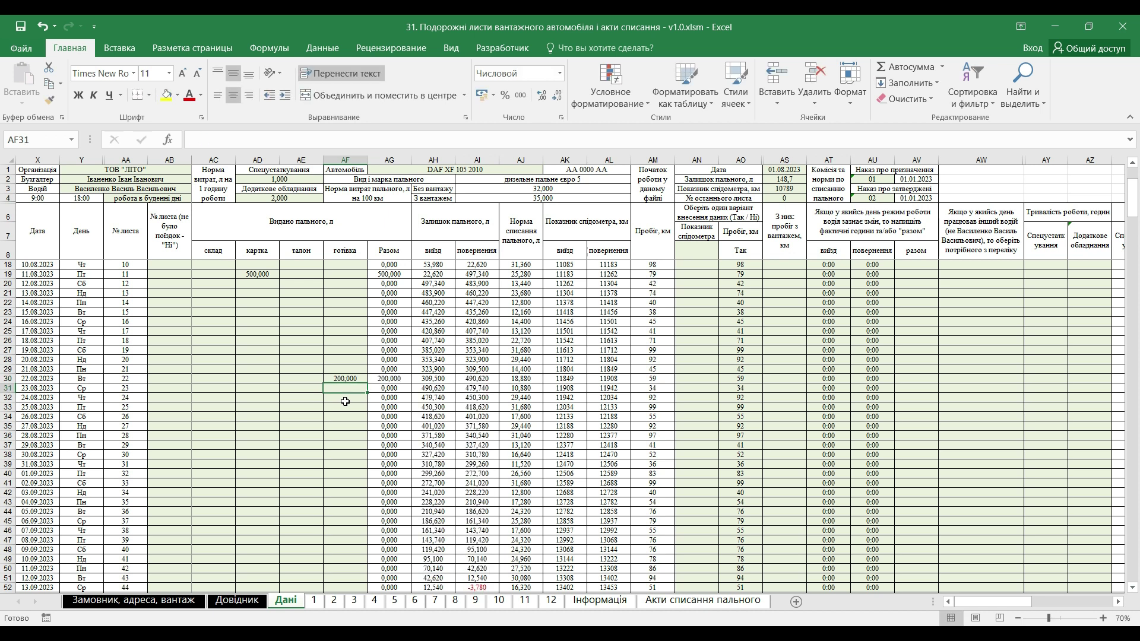
Step: Enter 200 l of fuel issued by coupon (талон) for 02.09.2023 in cell AE41
scroll(316, 433, down, 3)
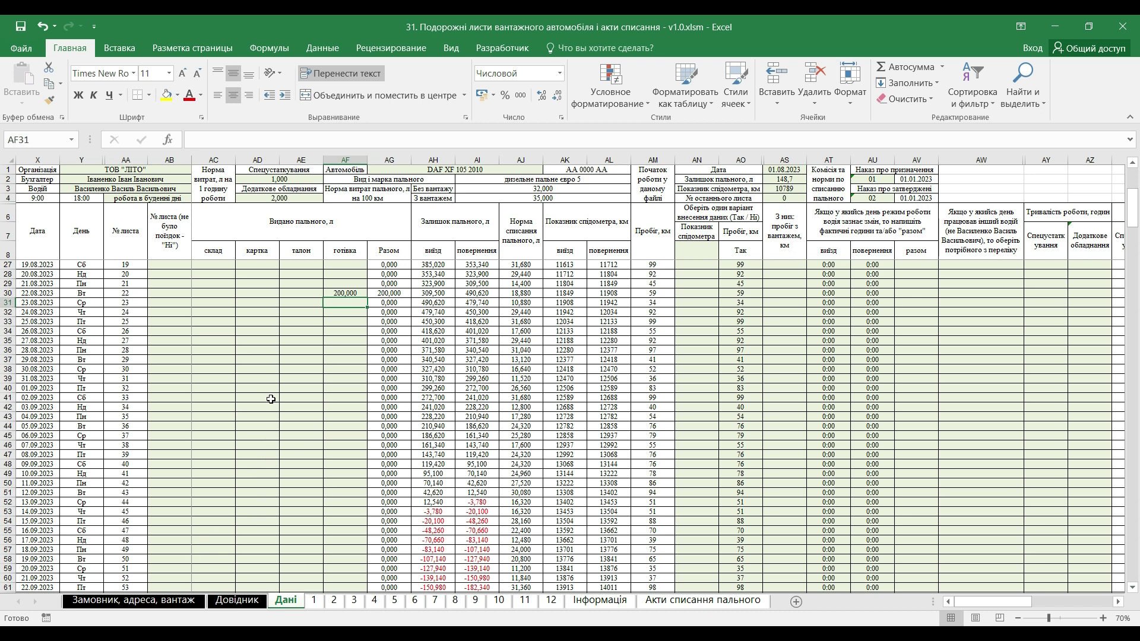
click(298, 396)
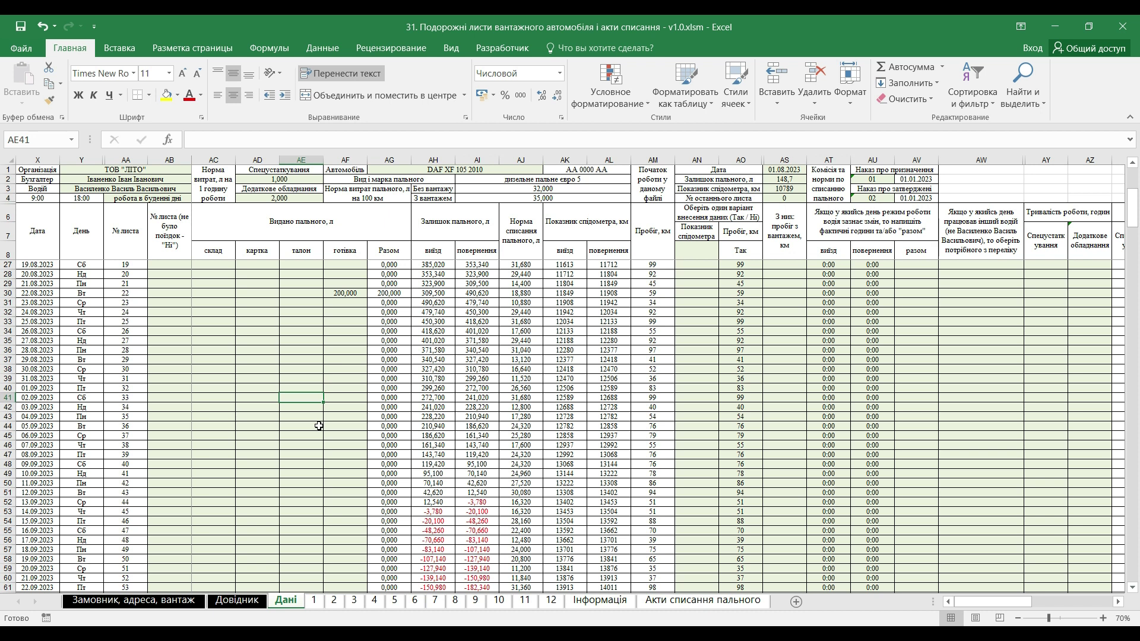
text(200)
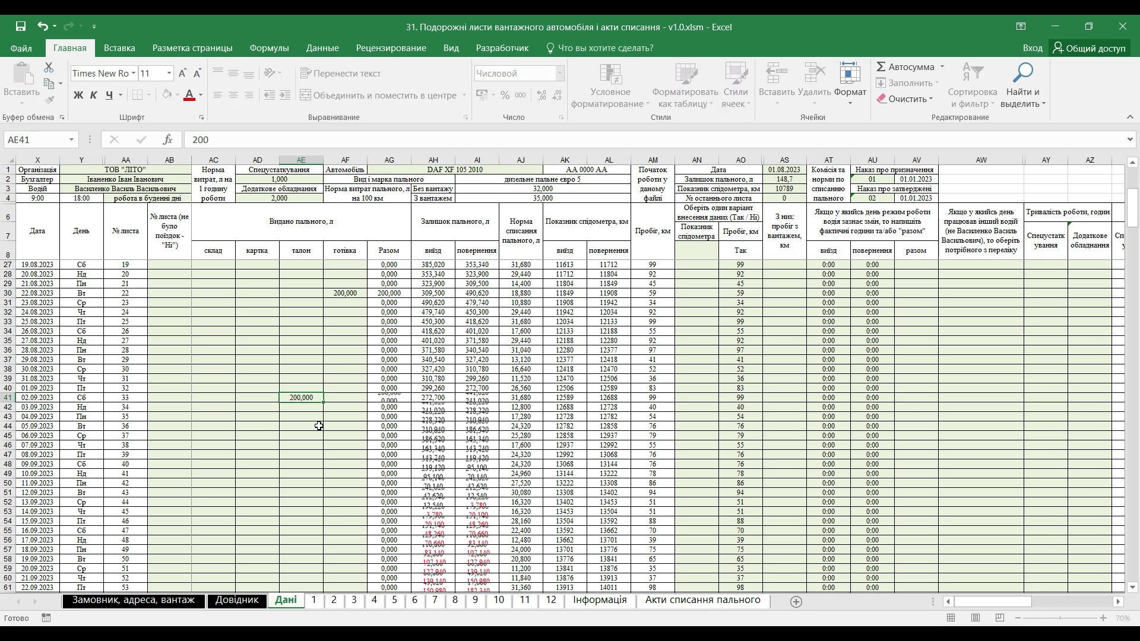
key(Return)
Step: Check the fuel balances down to the last mileage entry on 22.09.2023 and move across that row to the no-trips column AB
scroll(319, 426, down, 5)
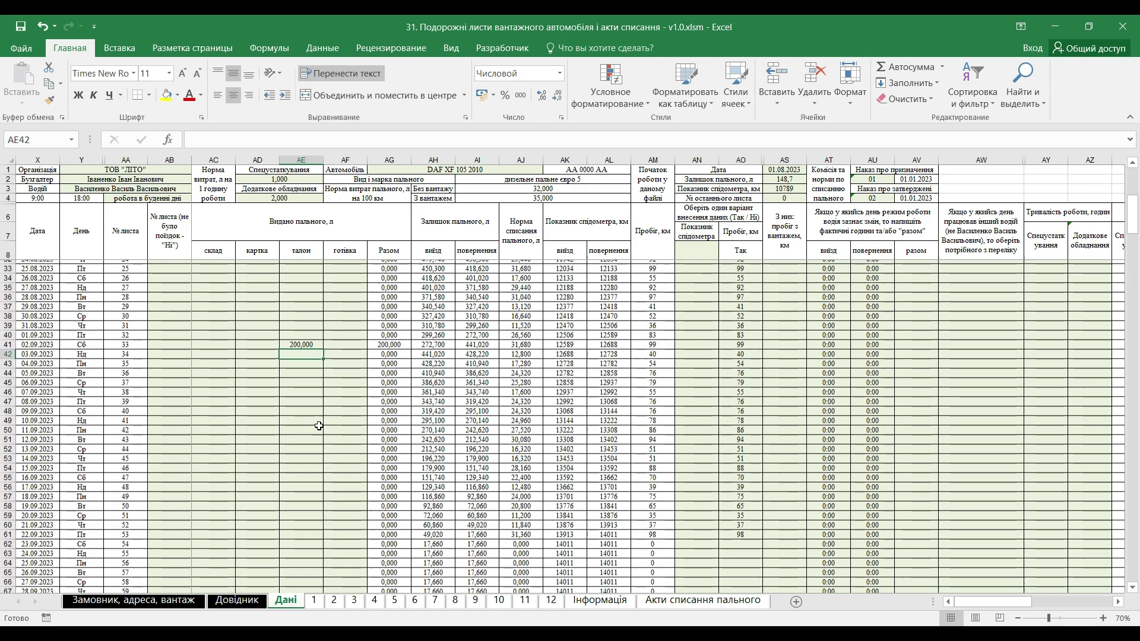
scroll(319, 426, up, 1)
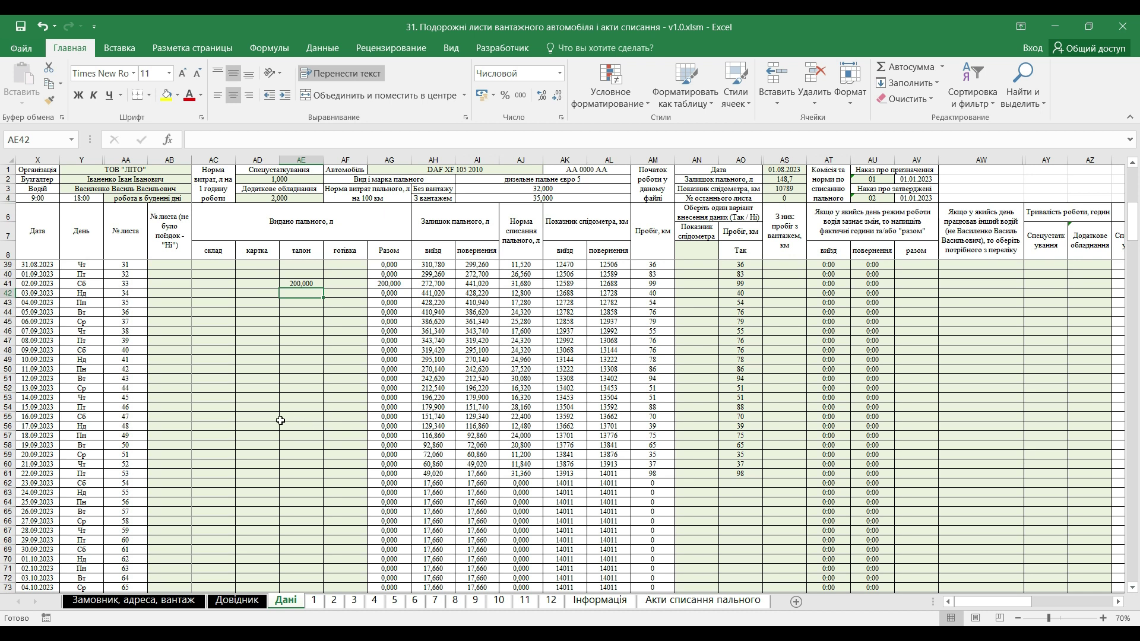
click(736, 474)
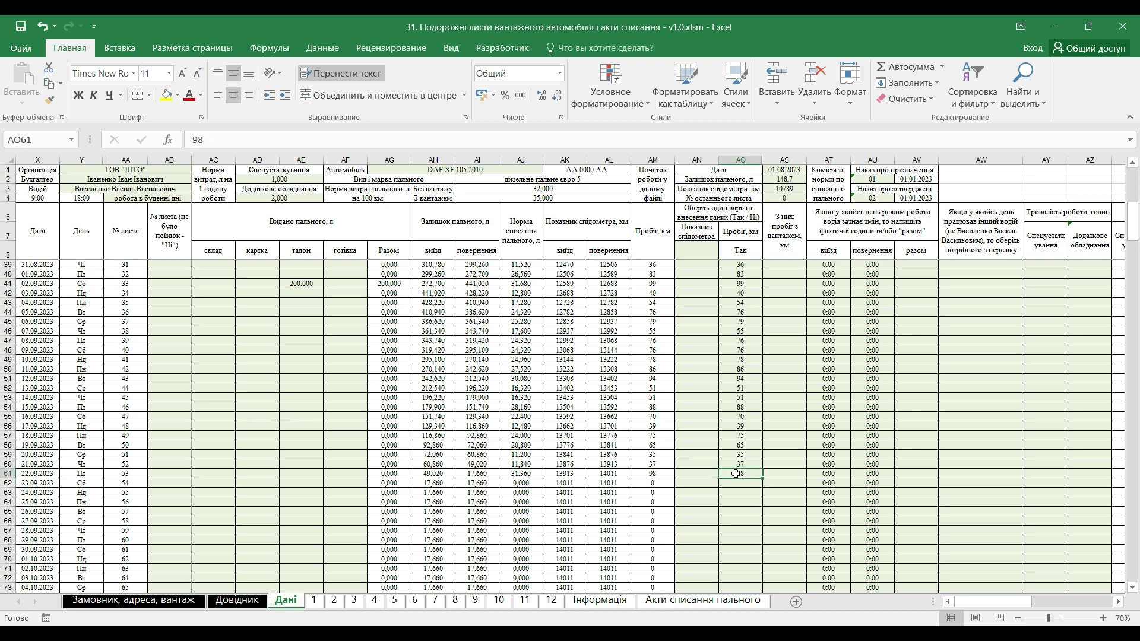
key(Left)
key(Left)
key(Left)
key(Left)
key(Left)
key(Left)
key(Left)
key(Left)
key(Left)
key(Left)
key(Left)
key(Left)
key(Left)
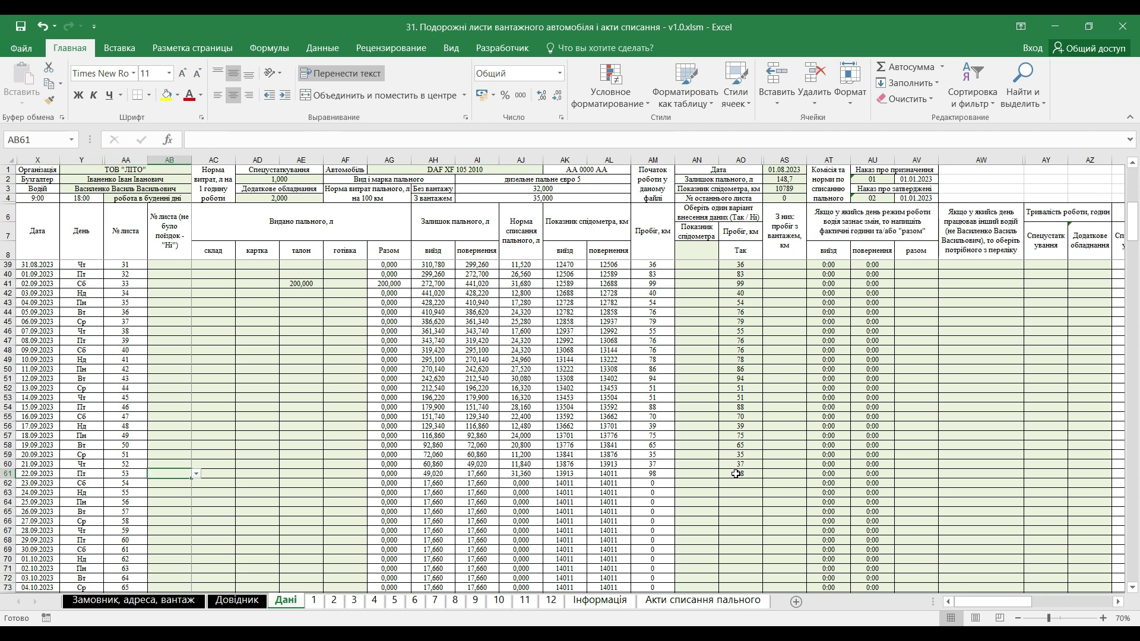
Step: Mark the weekend days 23.09.2023 and 24.09.2023 as having no trips by choosing Ні in cells AB62 and AB63
drag(37, 484, 83, 493)
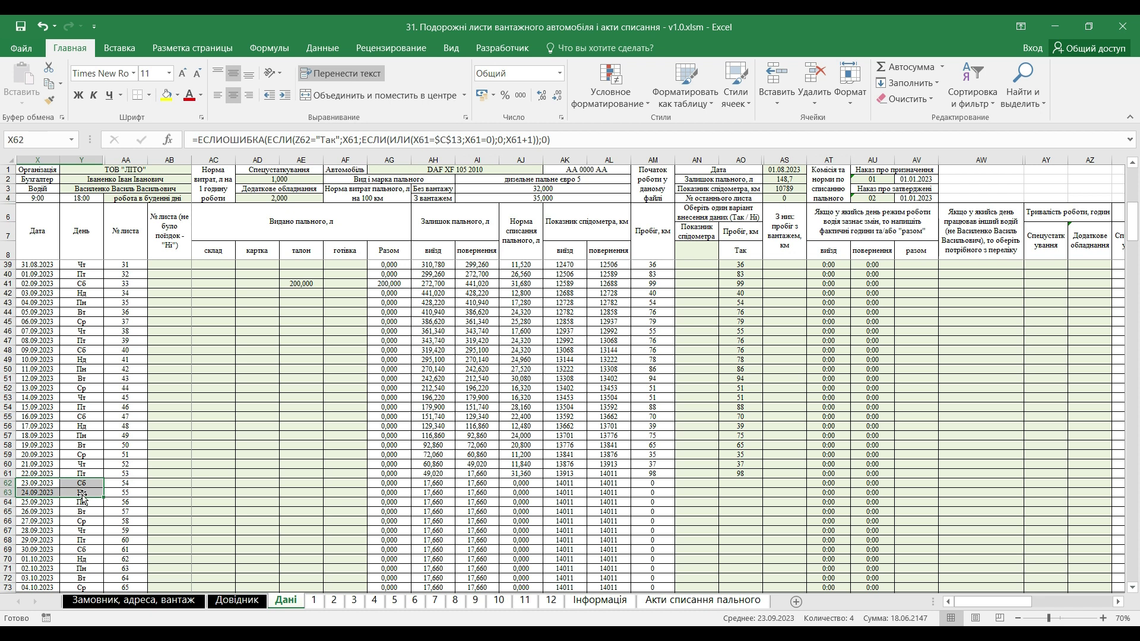
click(163, 484)
drag(122, 483, 143, 493)
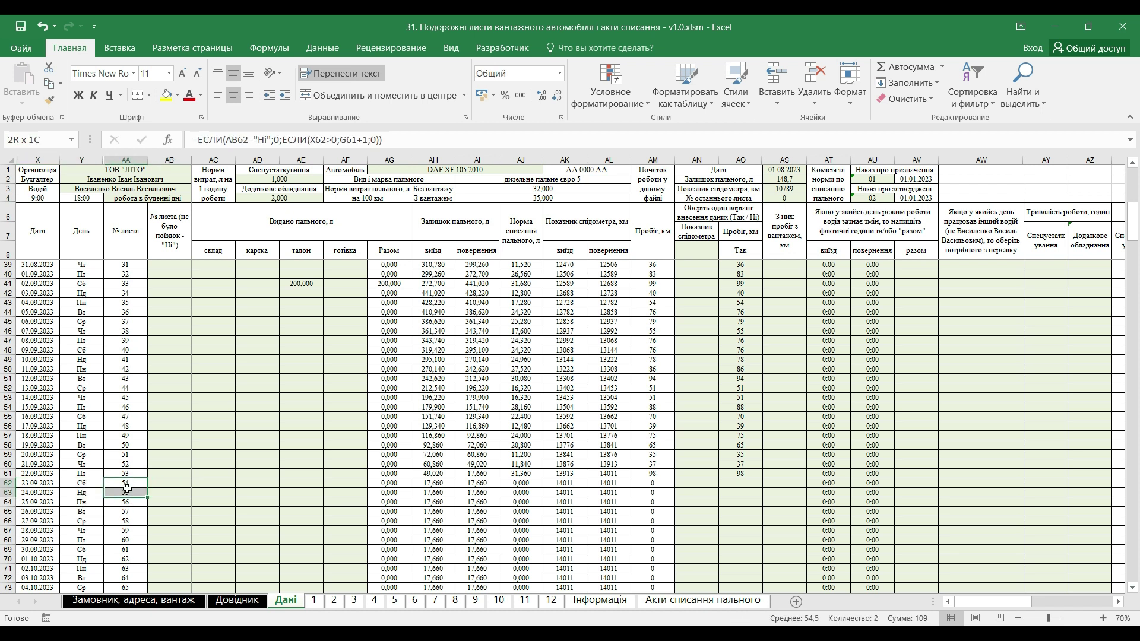
click(157, 483)
click(196, 483)
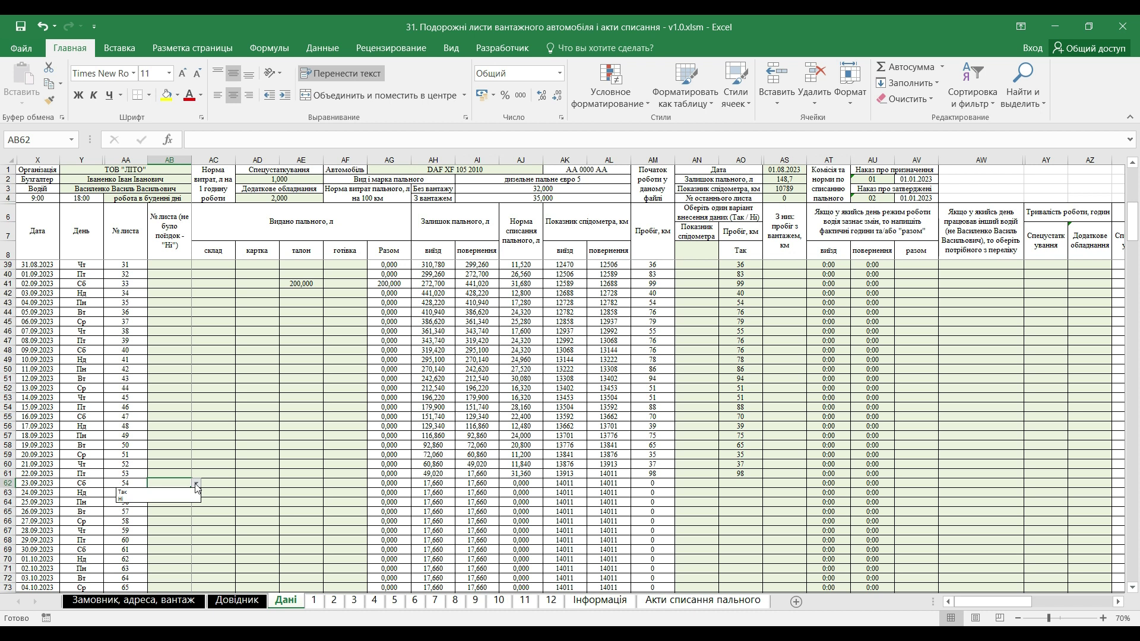
click(168, 499)
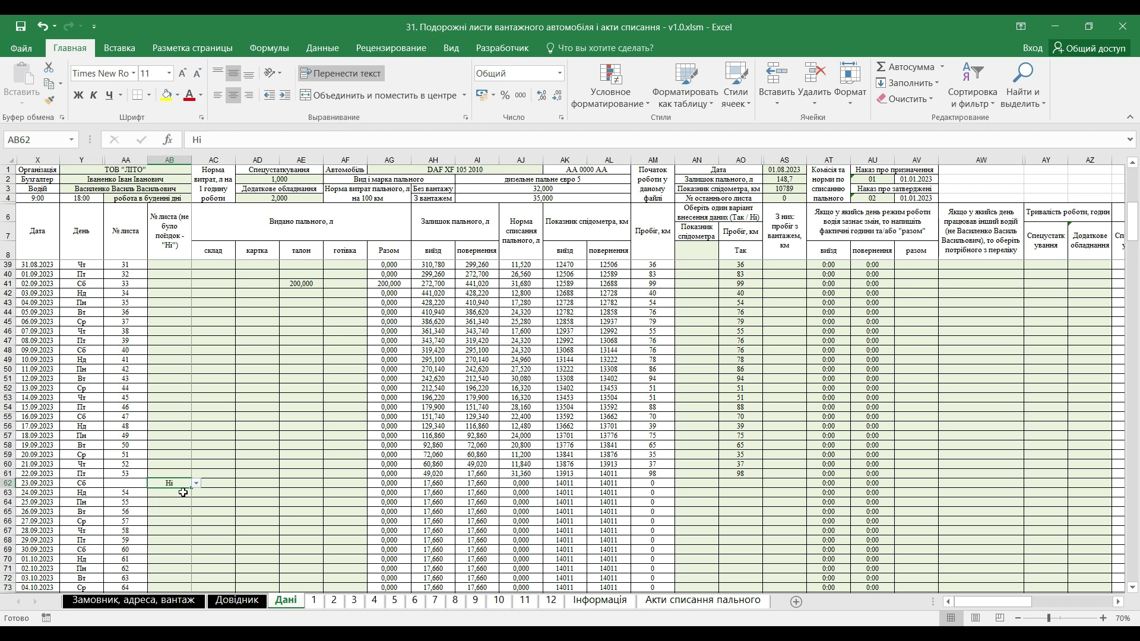
click(181, 492)
click(196, 492)
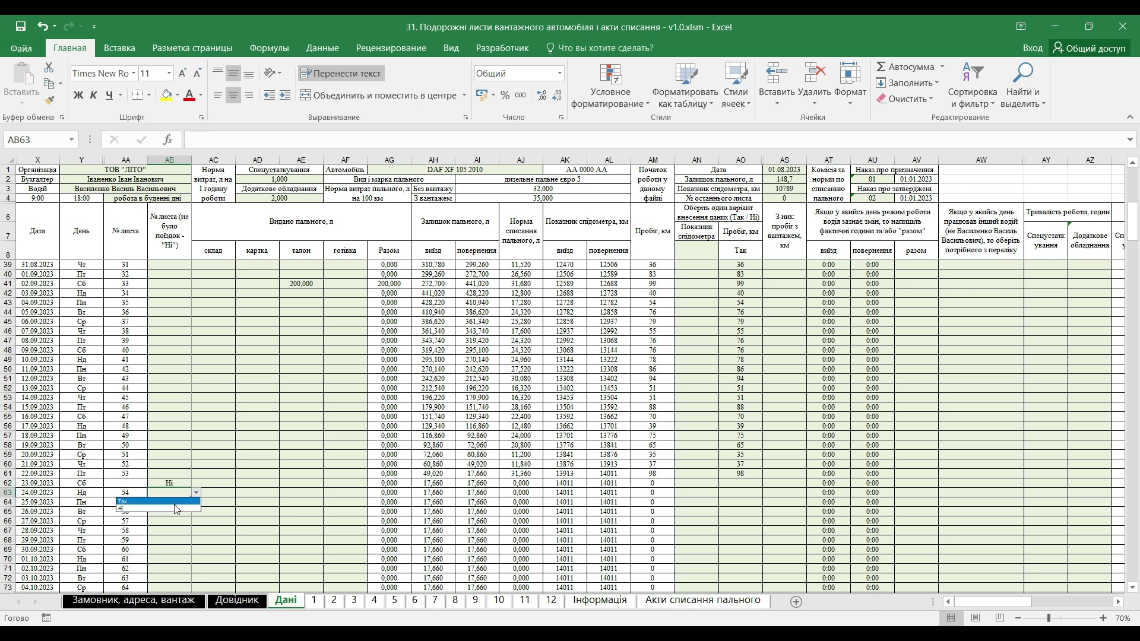
click(173, 509)
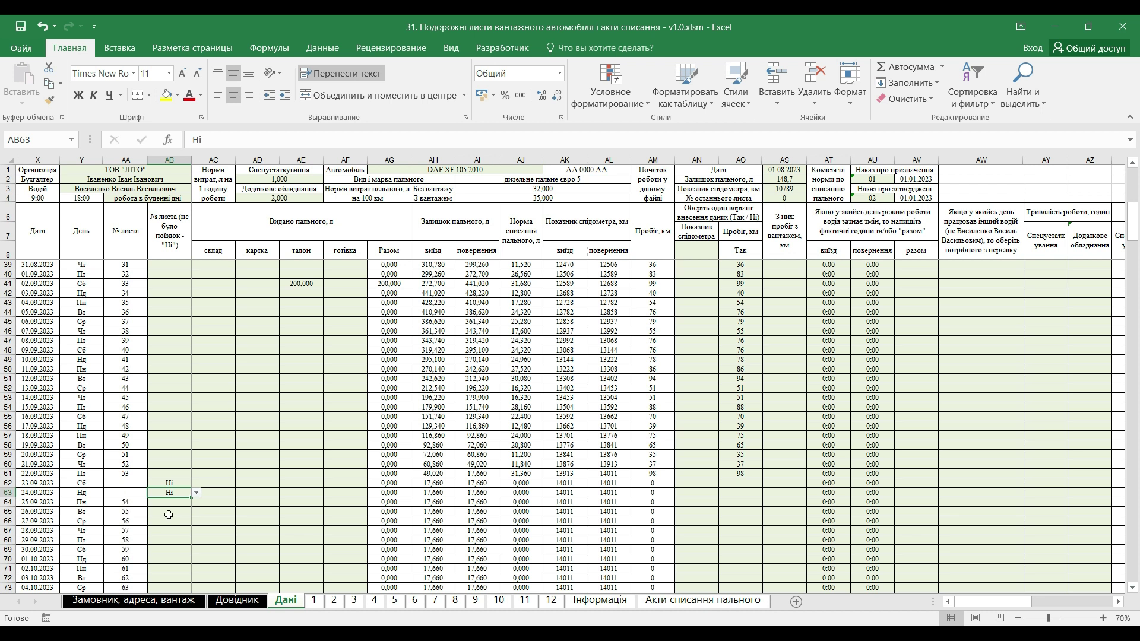
Step: Enter 100 l of fuel issued from the warehouse (склад) for 25.09.2023 in cell AC64
click(211, 503)
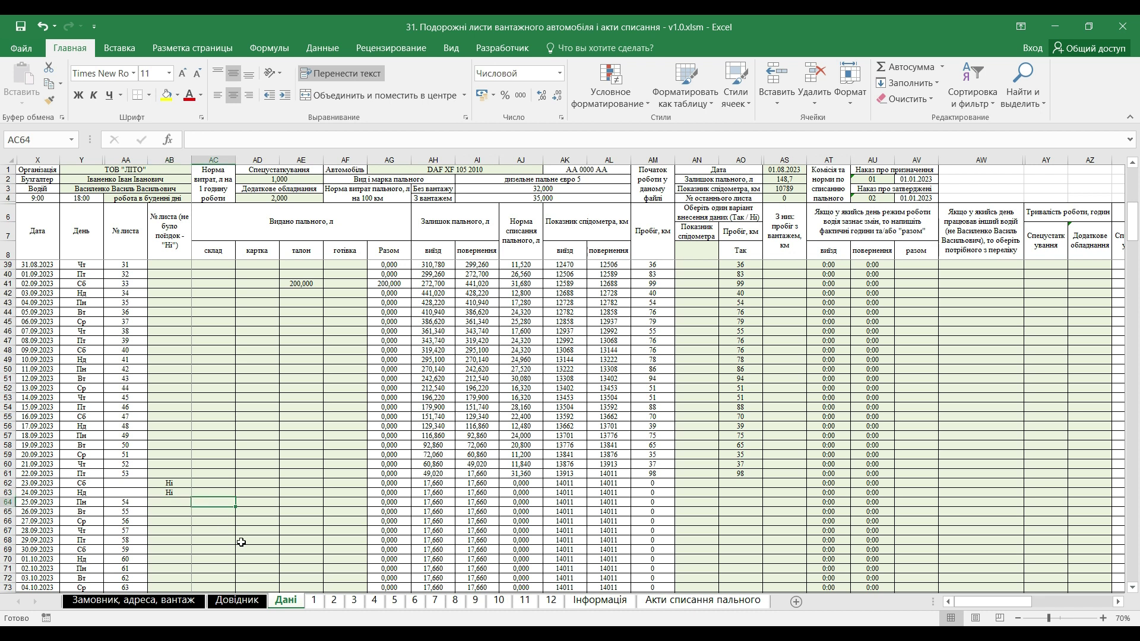
text(100)
key(Return)
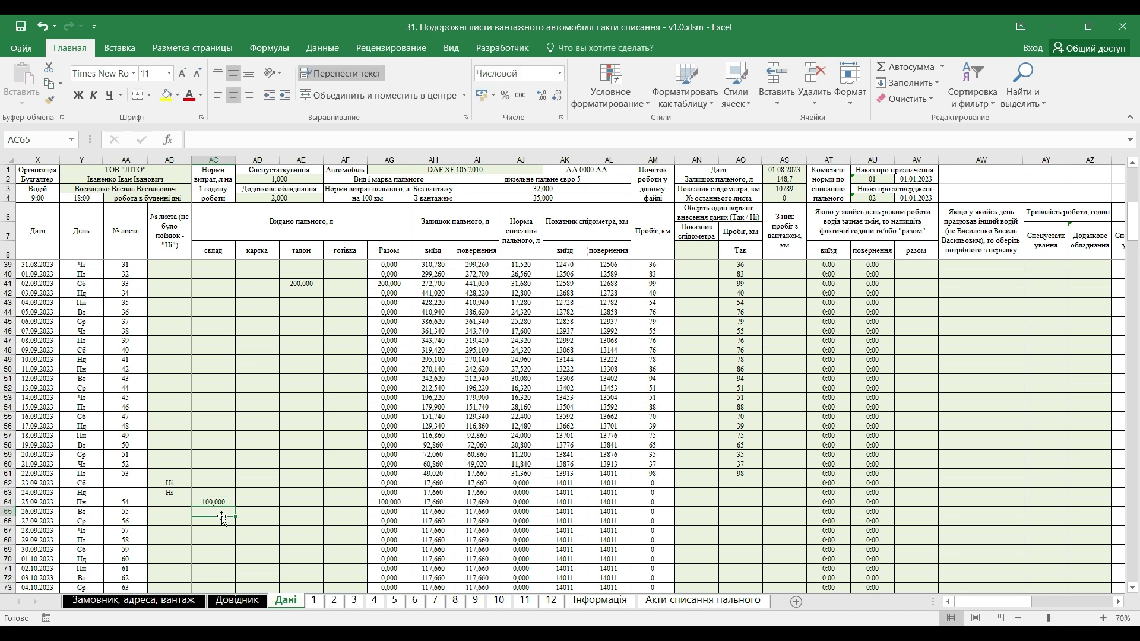
Step: Paste the prepared loaded-mileage figures into the column for distance driven with cargo, starting at cell AS9
scroll(758, 385, up, 3)
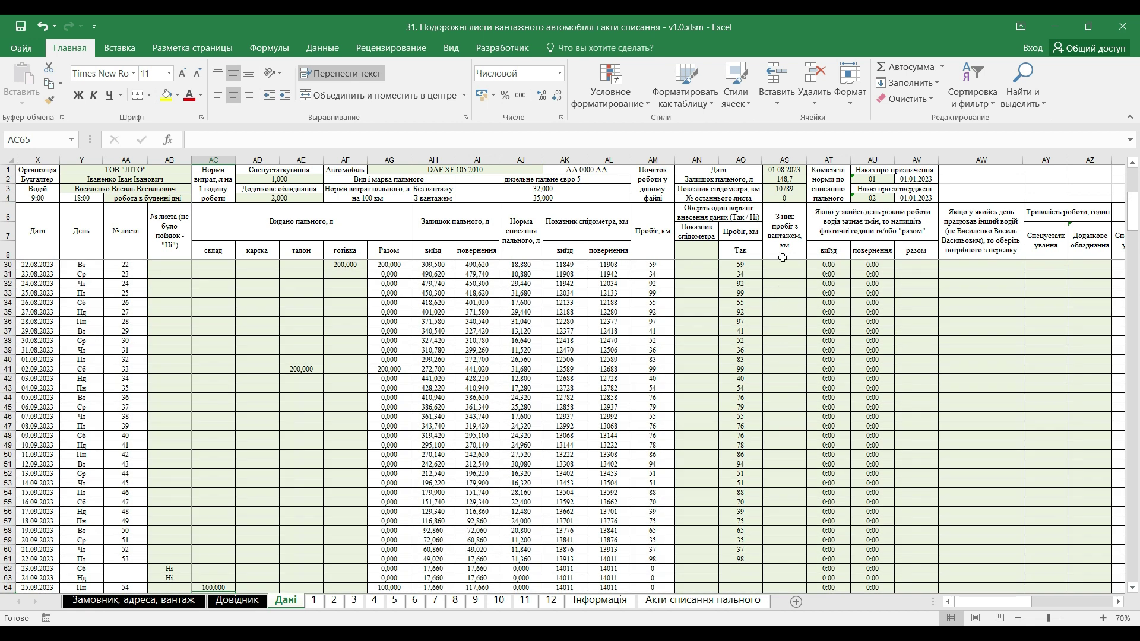
click(786, 244)
key(Down)
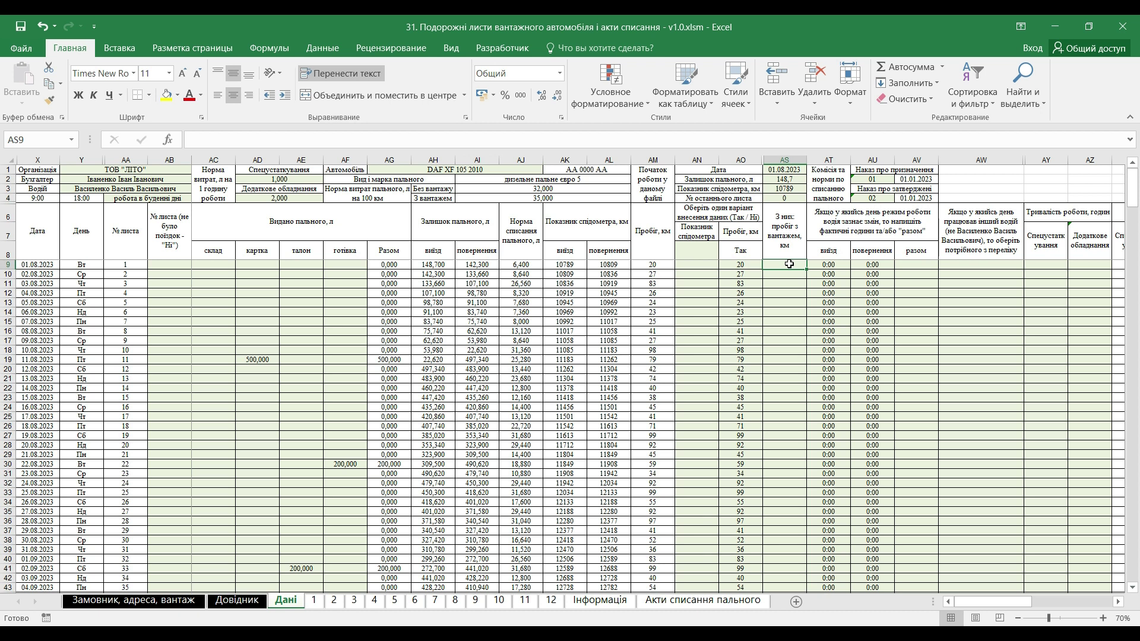
key(ctrl+c)
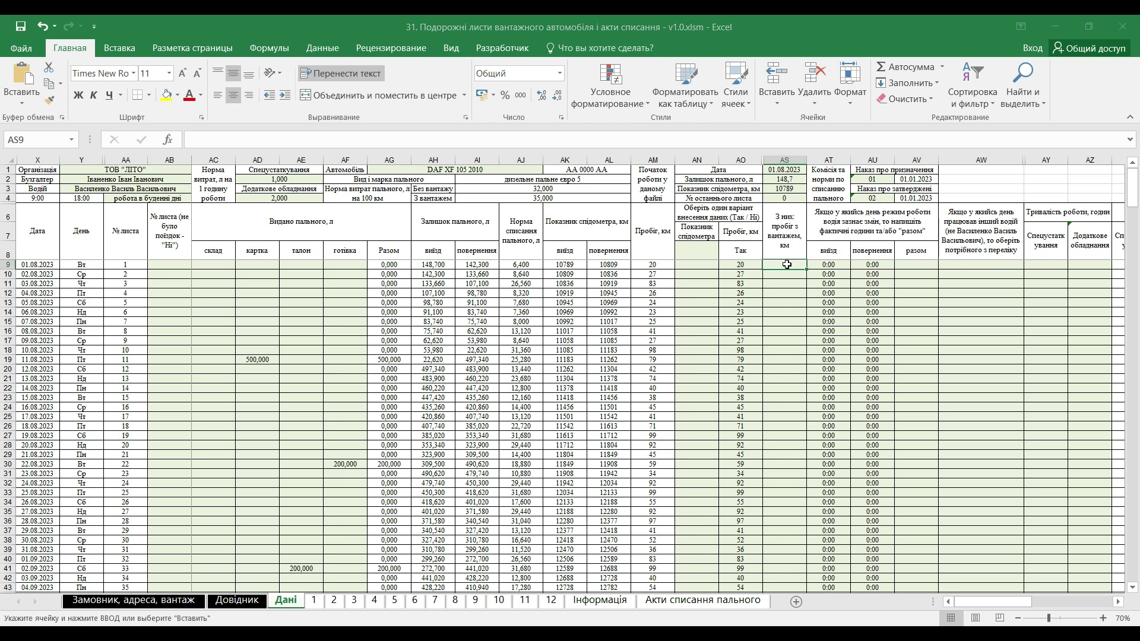
right_click(787, 264)
click(809, 323)
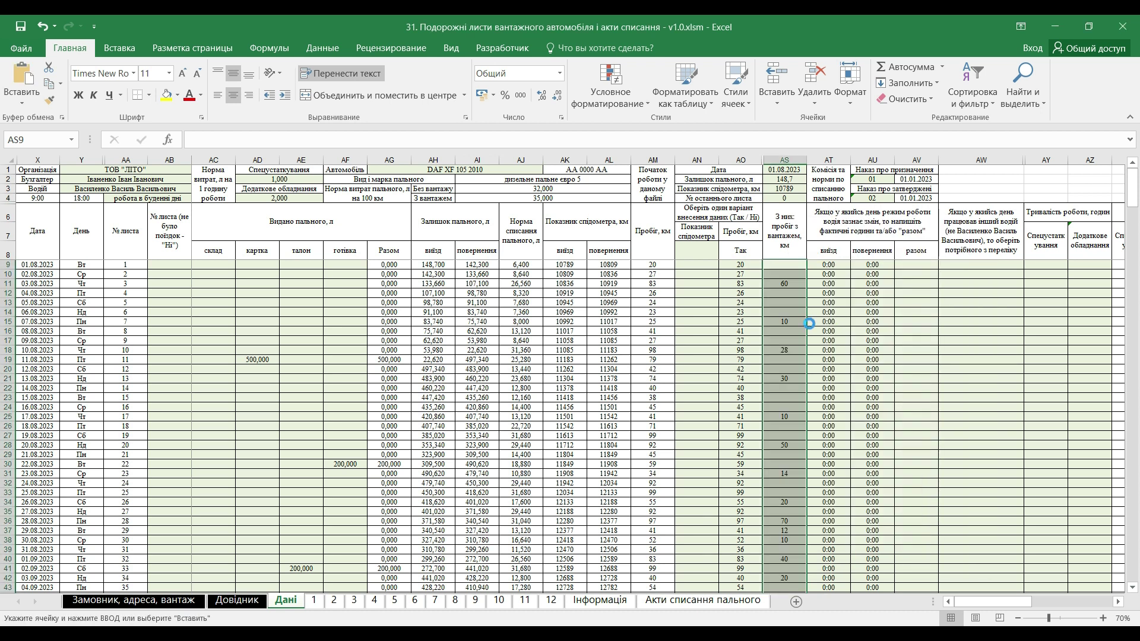
Step: Check the pasted loaded-mileage figures down to 25.09.2023, and look through the monthly waybill sheets 1 to 8
scroll(751, 331, down, 14)
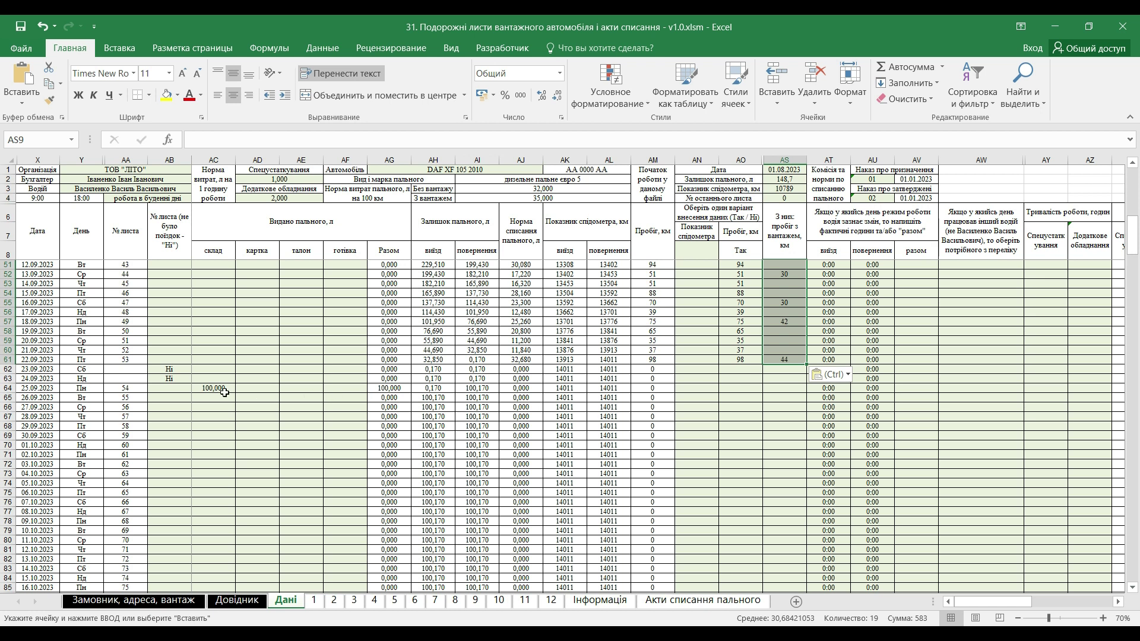
click(177, 387)
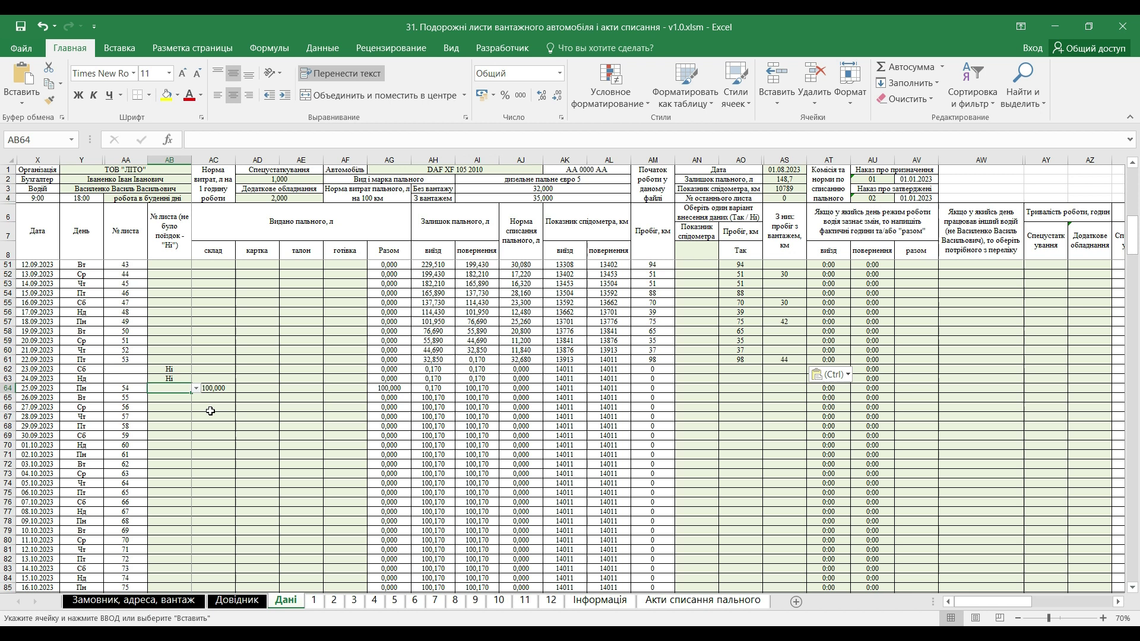
click(317, 601)
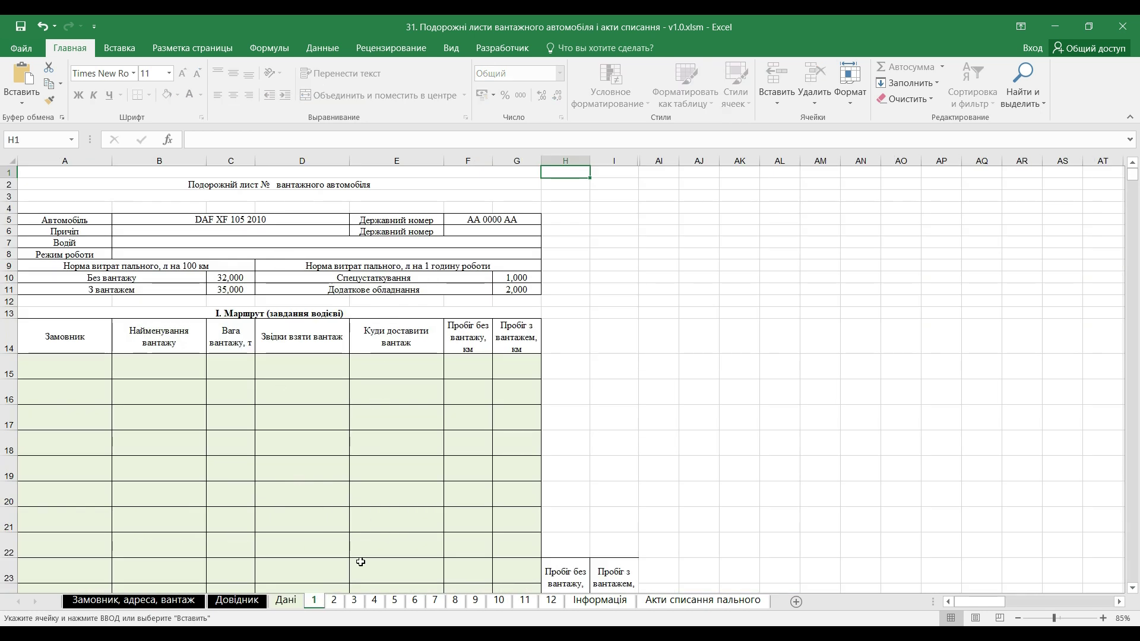
click(338, 602)
click(359, 605)
click(376, 608)
click(395, 607)
click(416, 605)
click(436, 605)
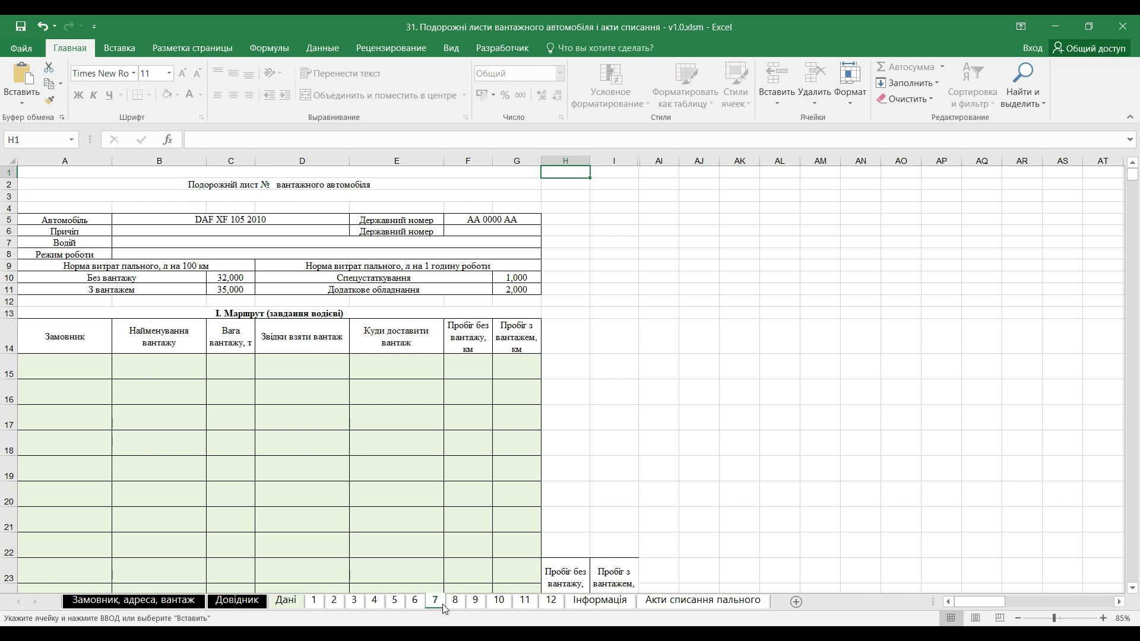
click(454, 606)
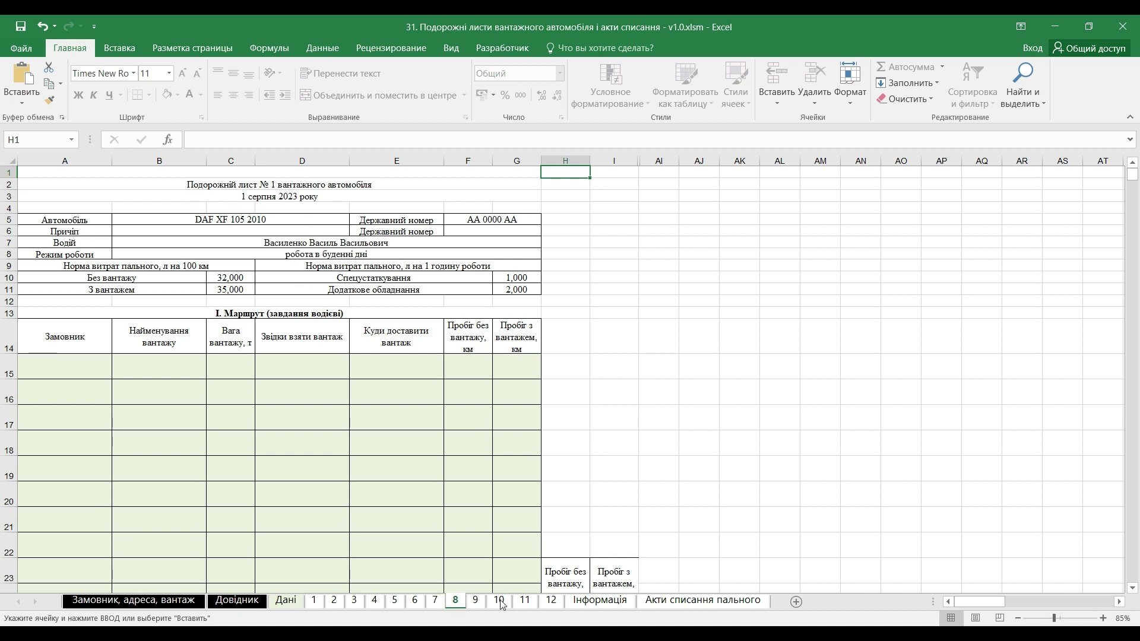
Step: Examine the last August waybill, № 31, on sheet 8 down to its fuel movement section and signatures
drag(1135, 188, 1132, 588)
scroll(620, 423, up, 9)
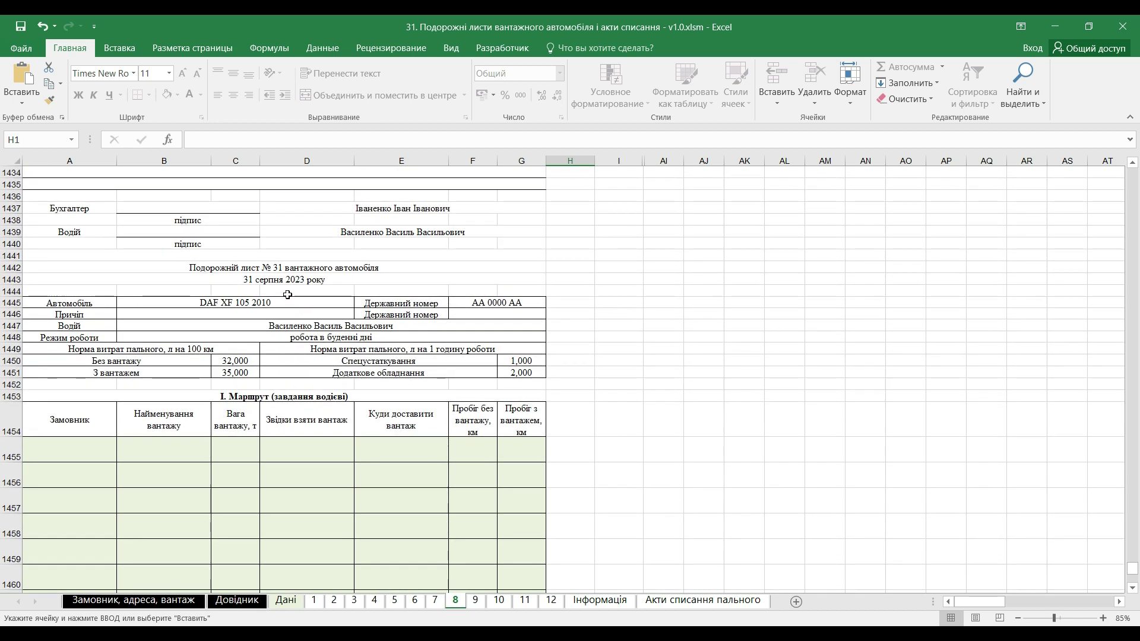
scroll(353, 473, down, 10)
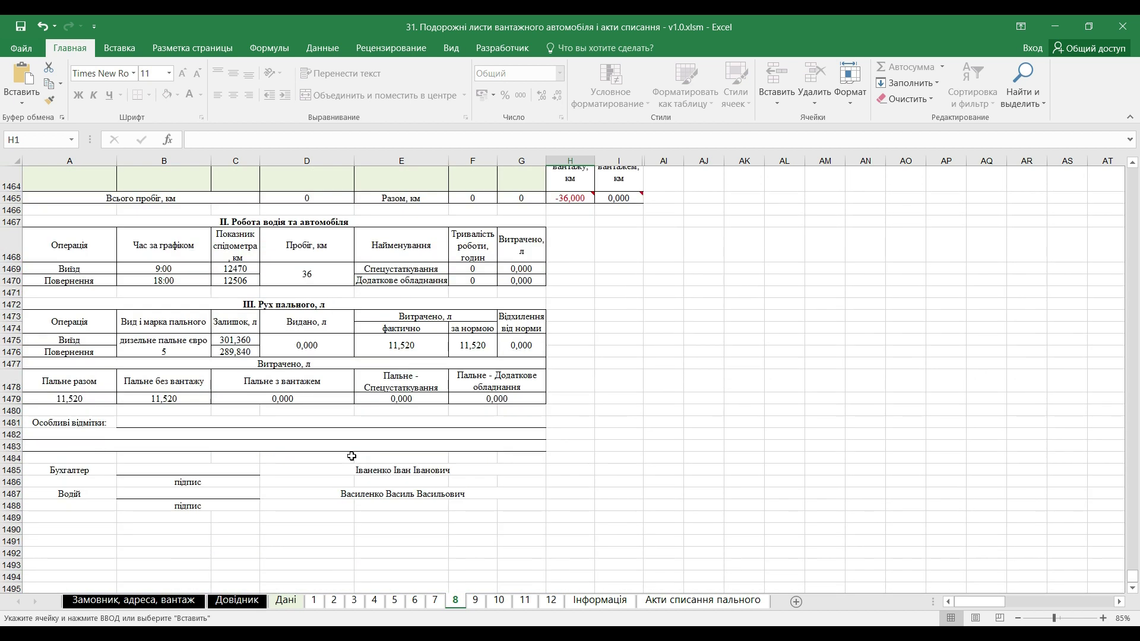
scroll(354, 467, down, 1)
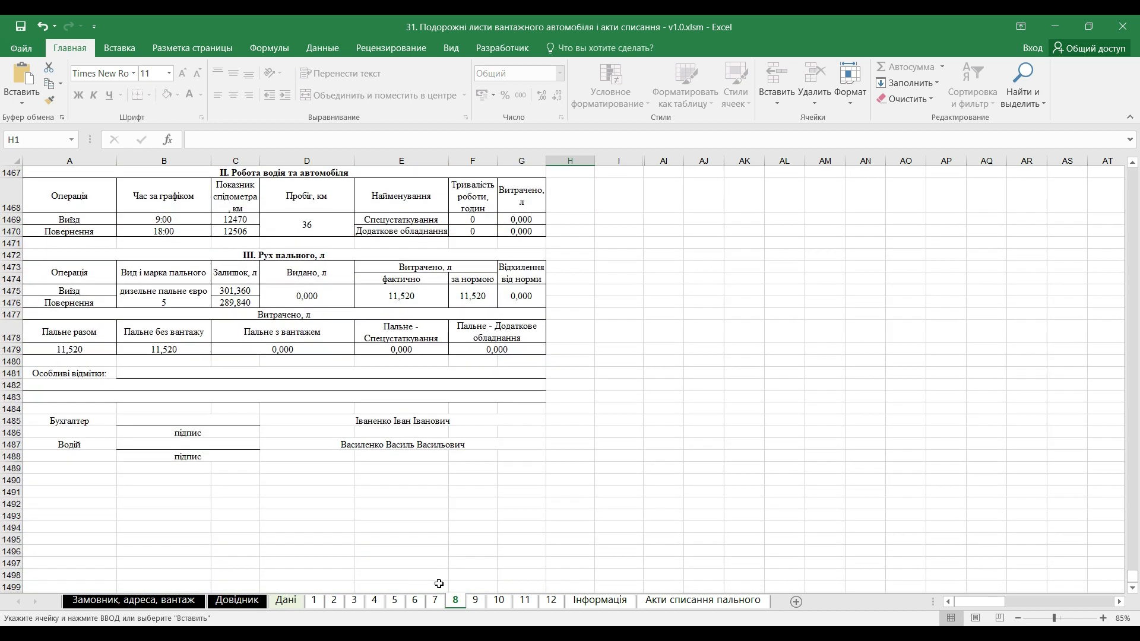
Step: Open the September waybills on sheet 9 and find waybill № 54 dated 25 September 2023
click(476, 601)
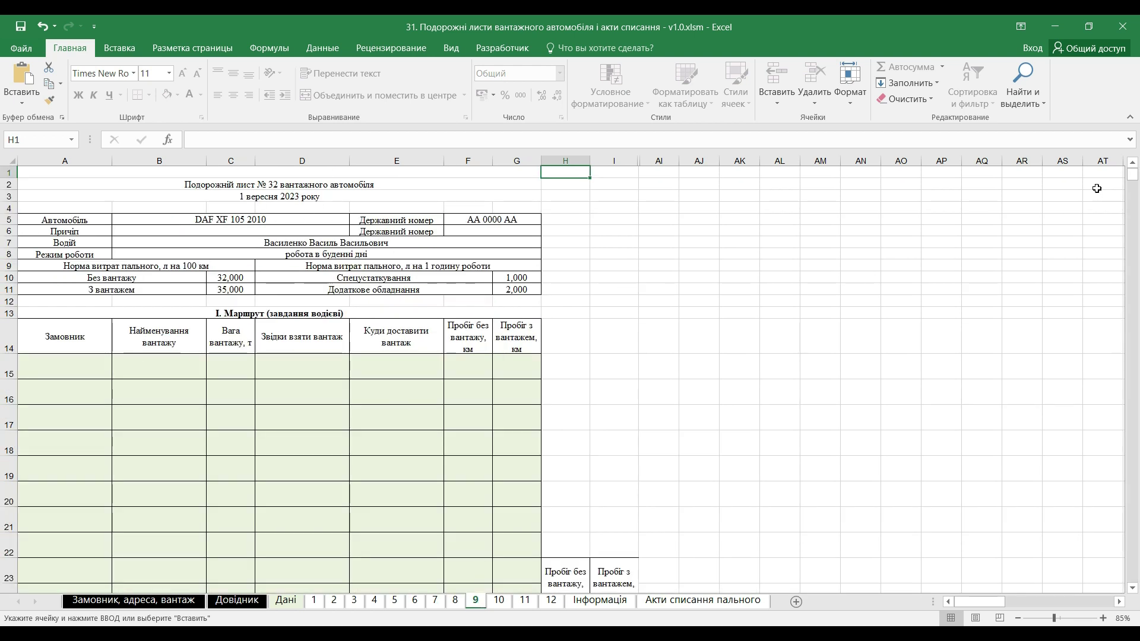
drag(1135, 181, 1135, 467)
scroll(683, 413, down, 14)
scroll(419, 403, down, 4)
scroll(285, 440, up, 10)
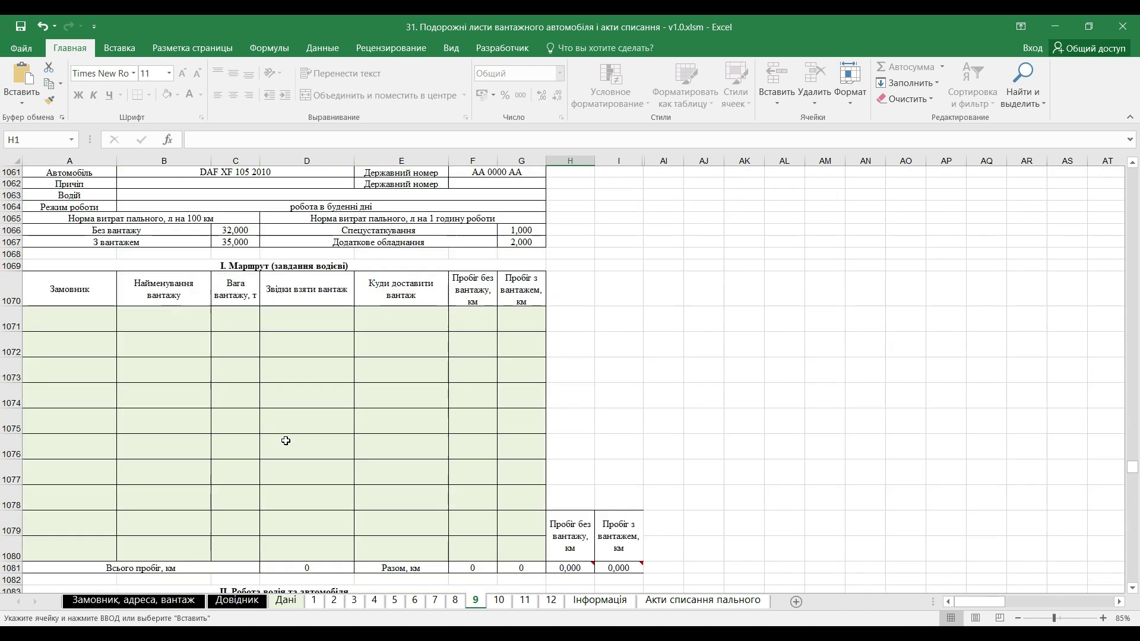
scroll(285, 440, up, 4)
scroll(286, 441, up, 5)
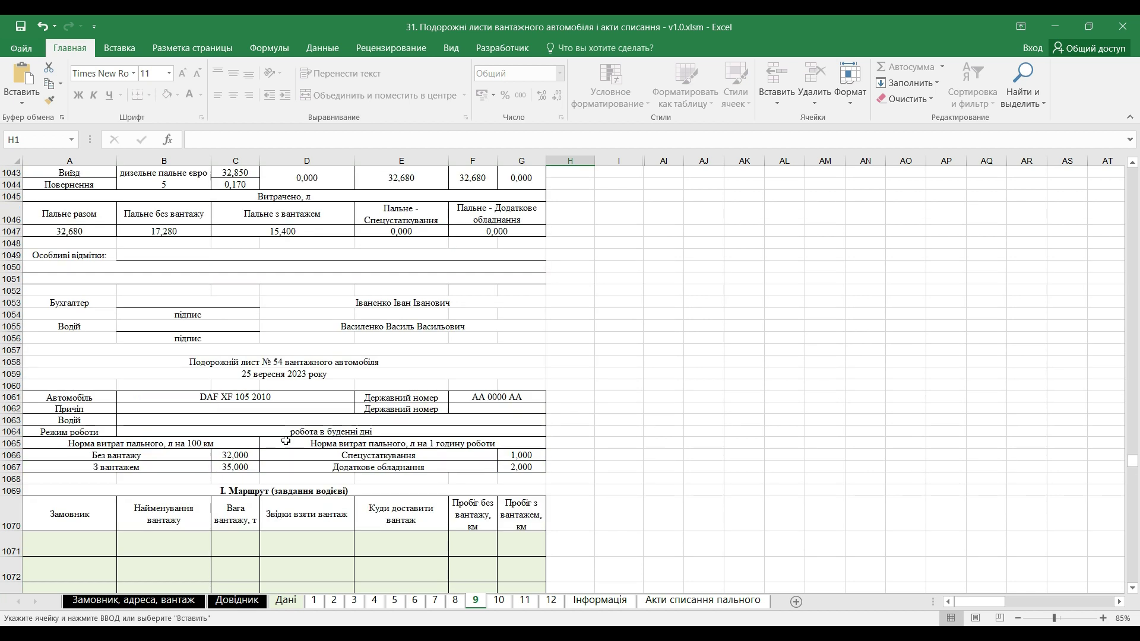
scroll(287, 445, up, 2)
scroll(288, 445, down, 6)
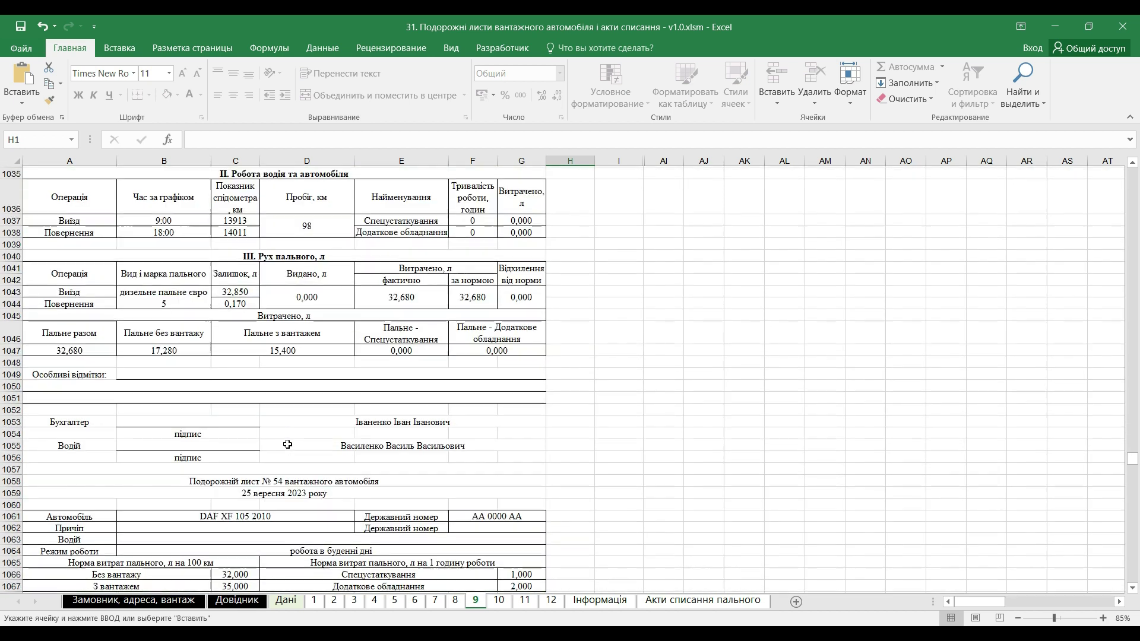
scroll(265, 411, down, 3)
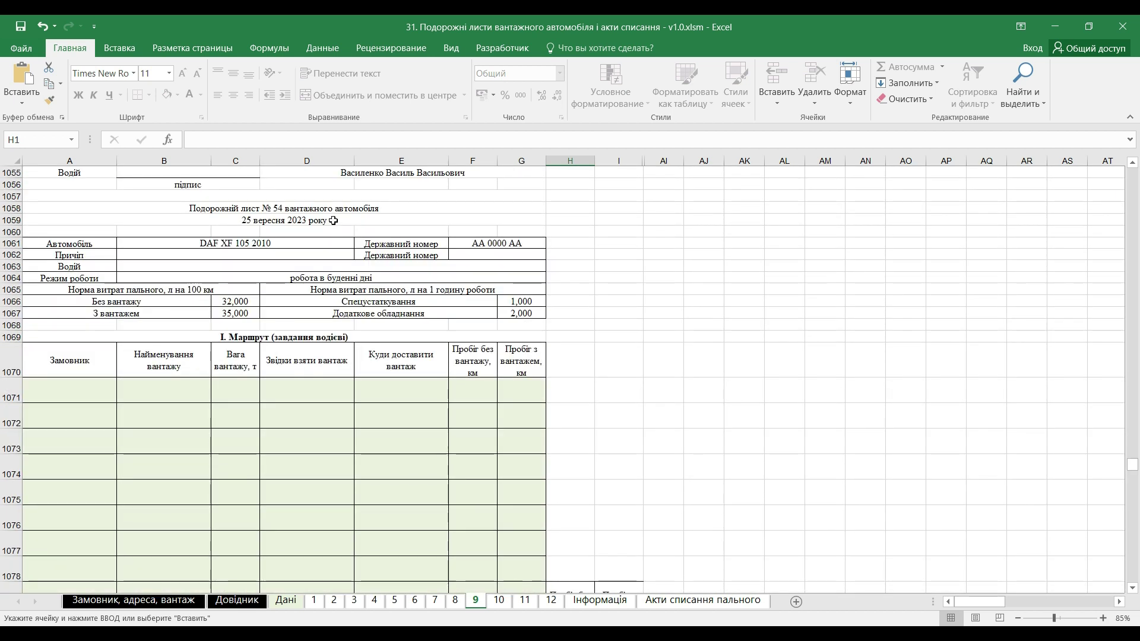
Step: Examine waybill № 54 from its heading through the route table to the driver and vehicle work section
click(371, 209)
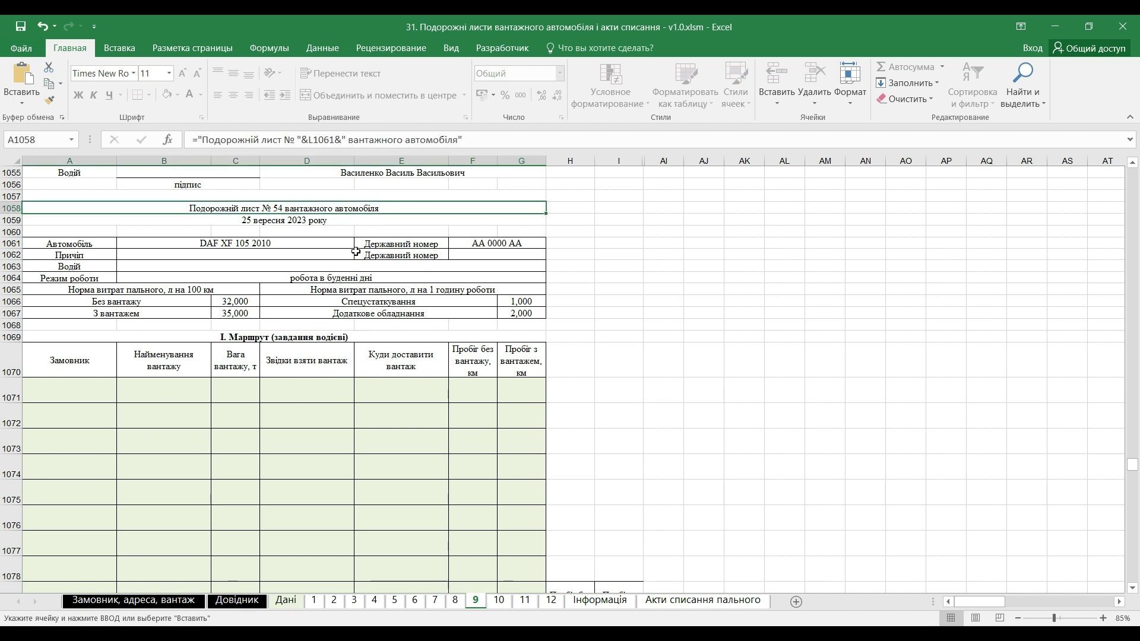
scroll(356, 252, down, 1)
click(585, 315)
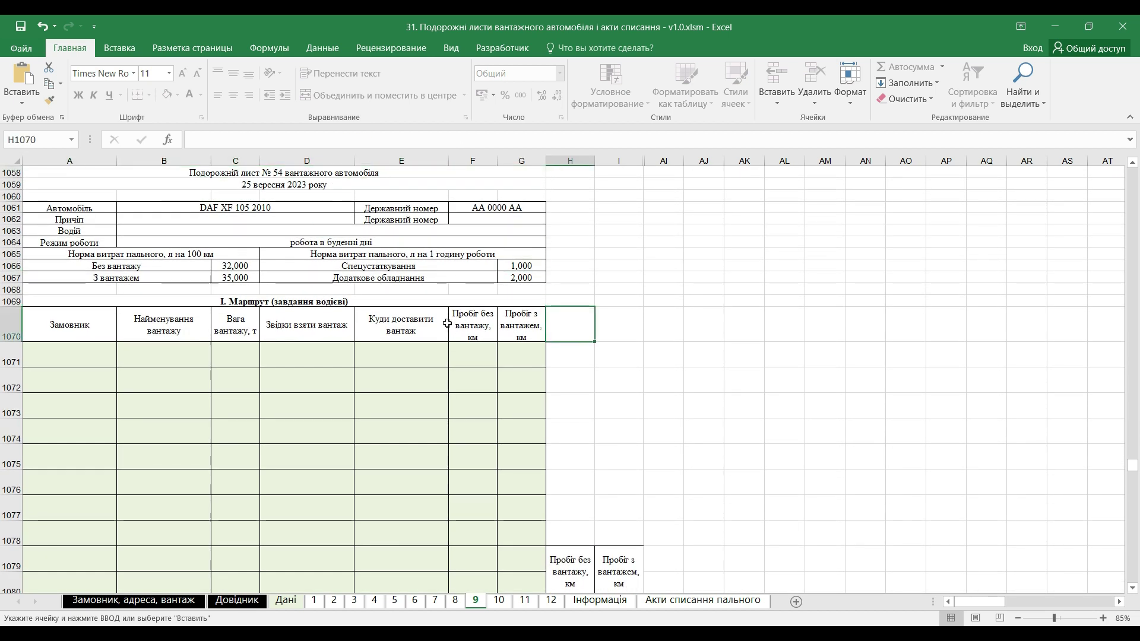
scroll(445, 326, up, 1)
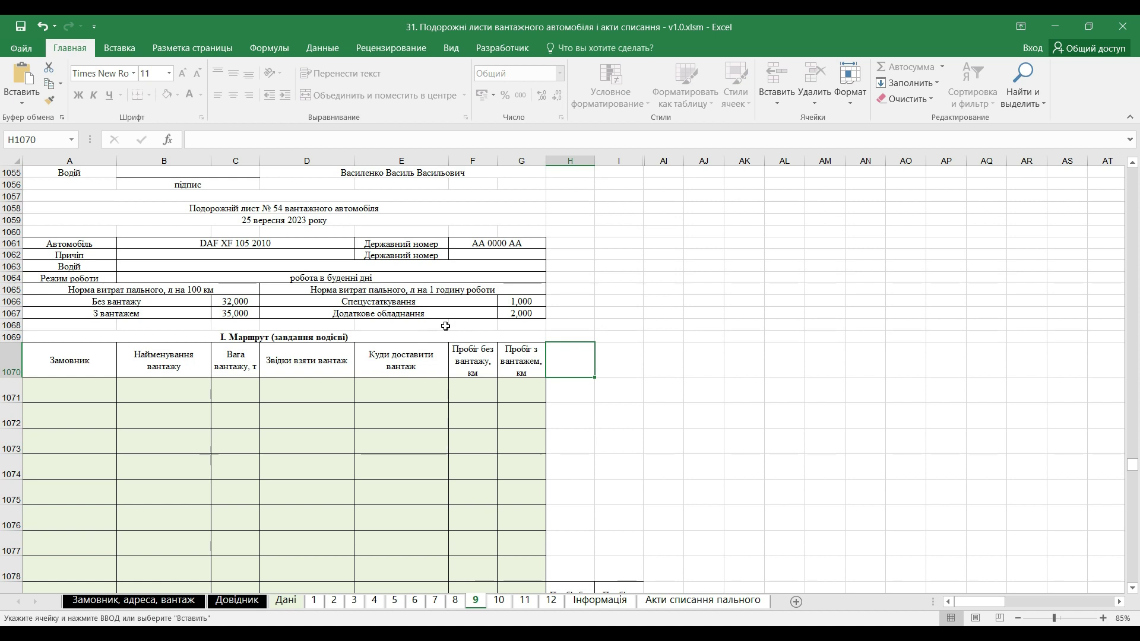
scroll(445, 326, down, 1)
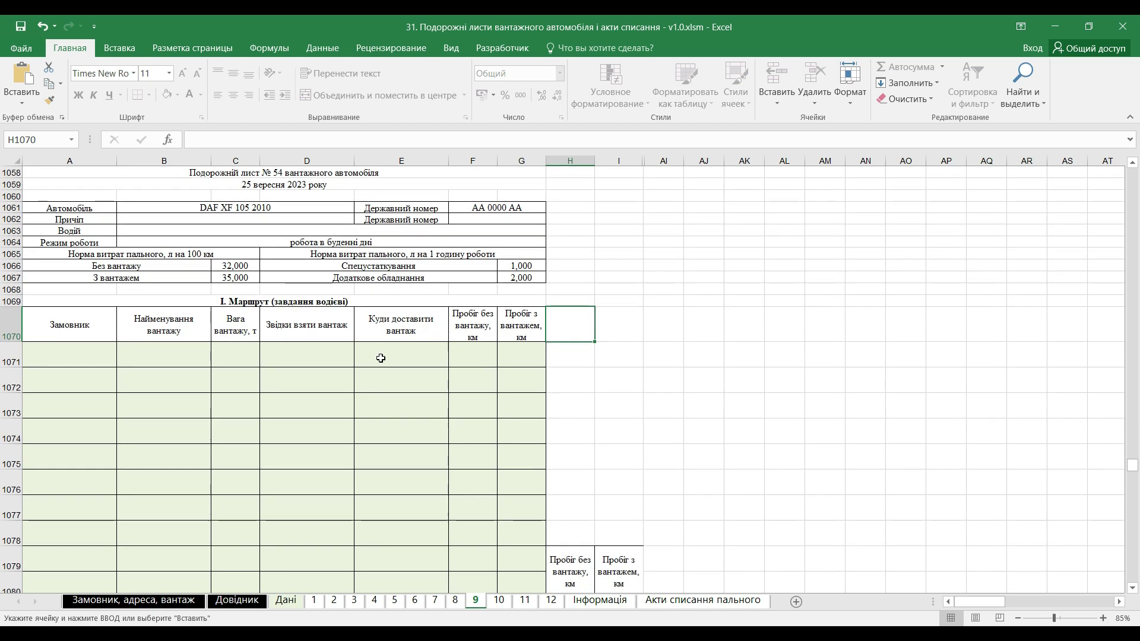
scroll(381, 358, down, 4)
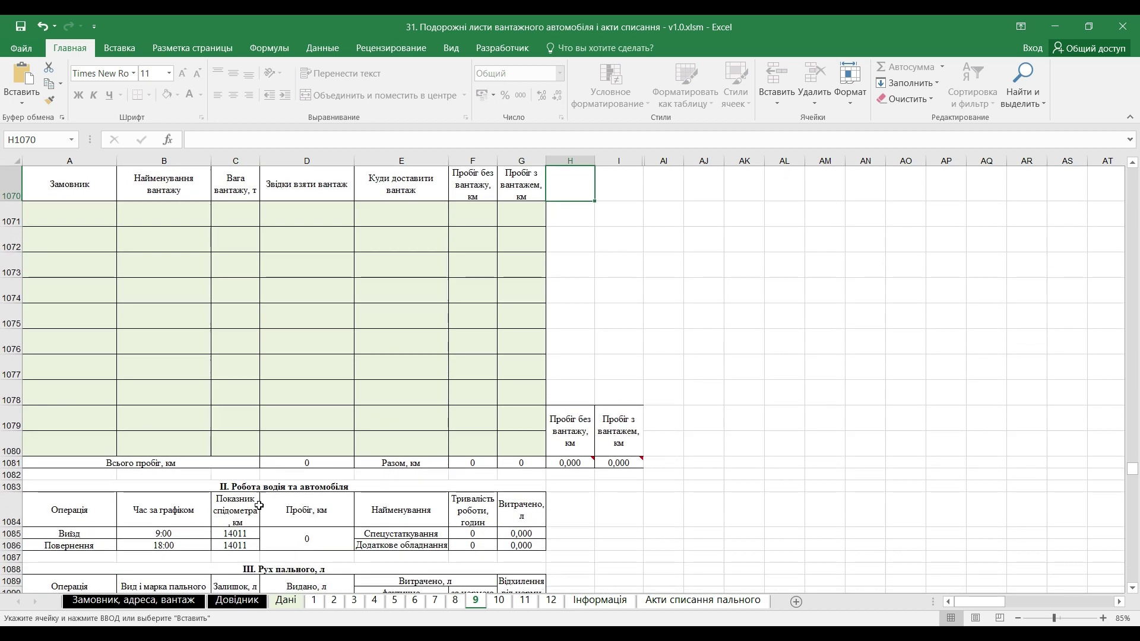
Step: Enter a daily mileage of 100 km for 25.09.2023 in cell AO64 of the Дані sheet
click(287, 601)
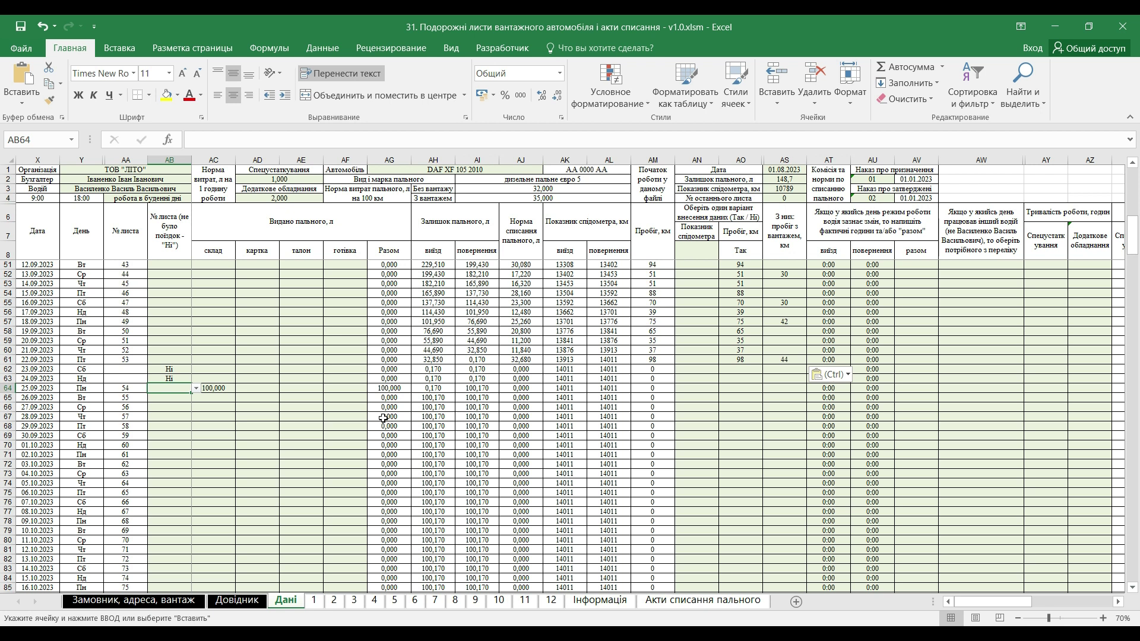
key(Right)
key(Right)
key(Right)
key(Right)
key(Right)
key(Right)
key(Right)
key(Right)
key(Right)
key(Right)
key(Right)
key(Right)
key(Right)
text(100)
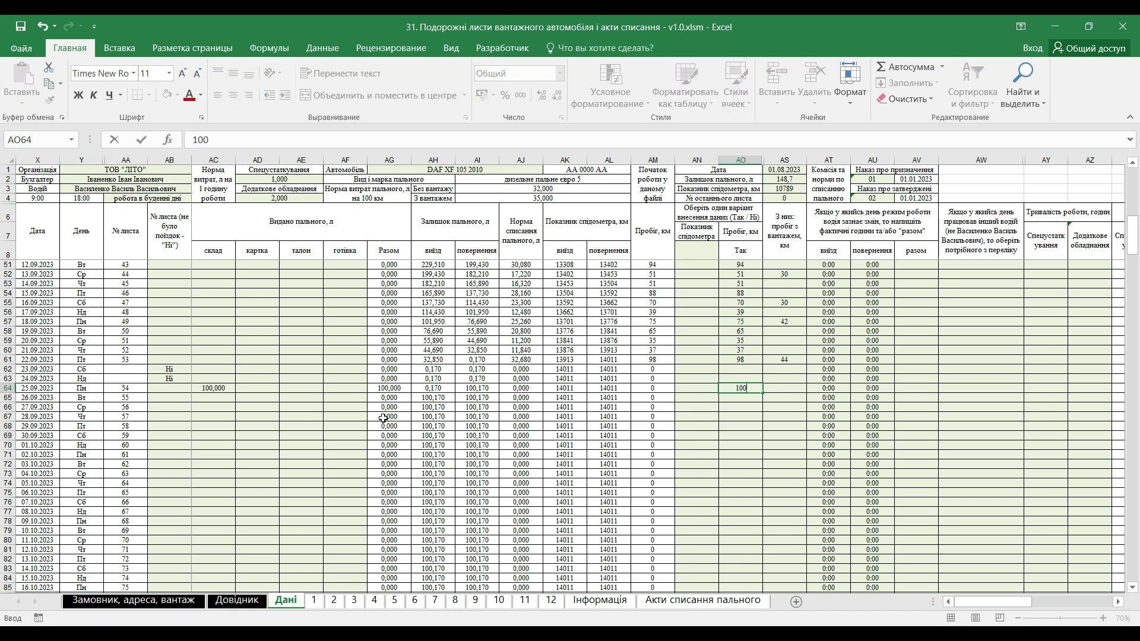
key(Right)
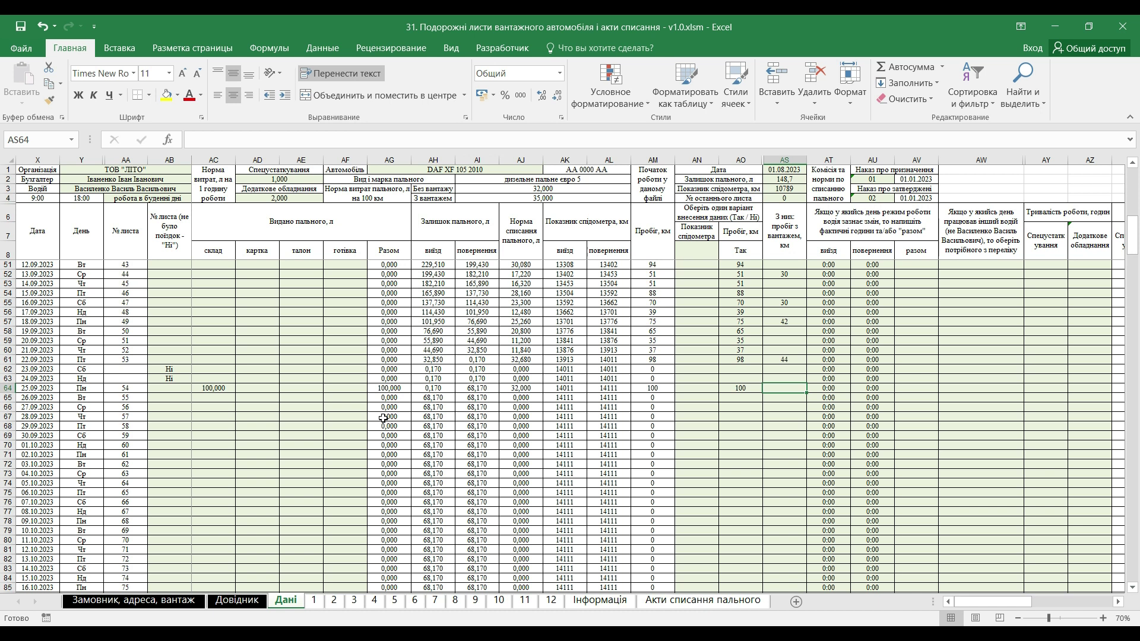
Step: Try a loaded mileage of 150 km for 25.09.2023 in cell AS64 and inspect the fuel write-off formula in AJ64
scroll(366, 410, up, 1)
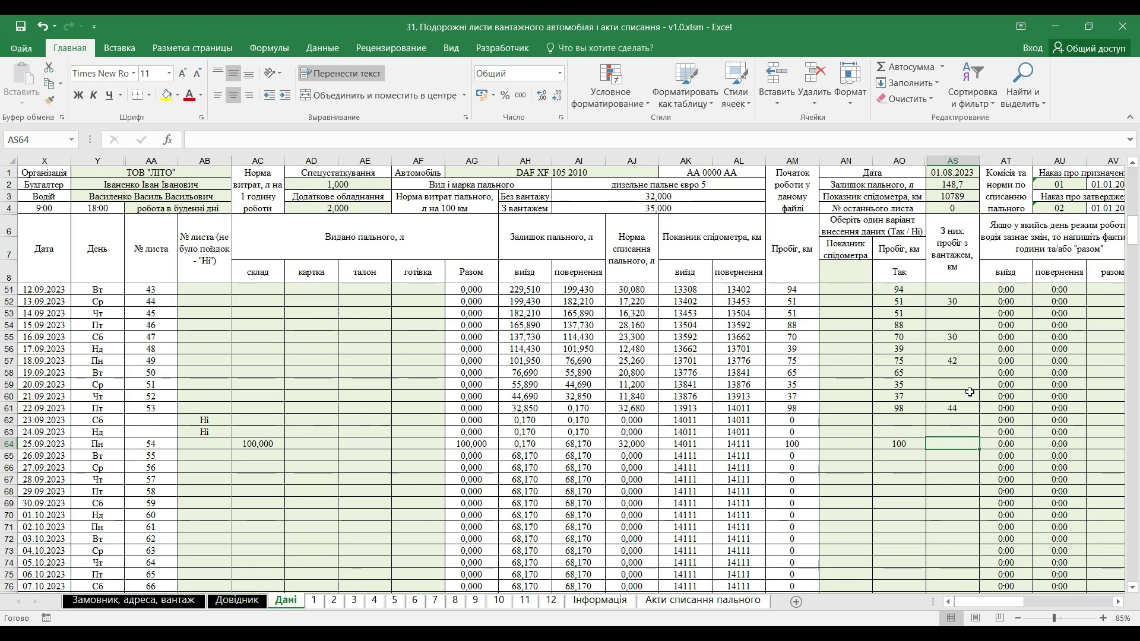
click(903, 249)
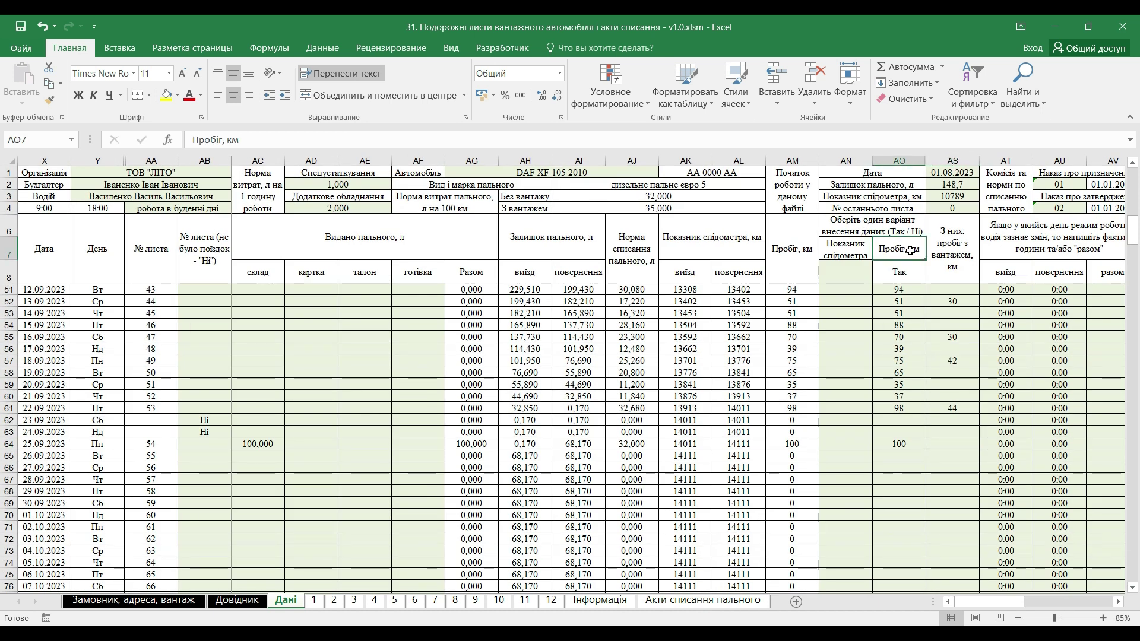
click(951, 444)
text(150)
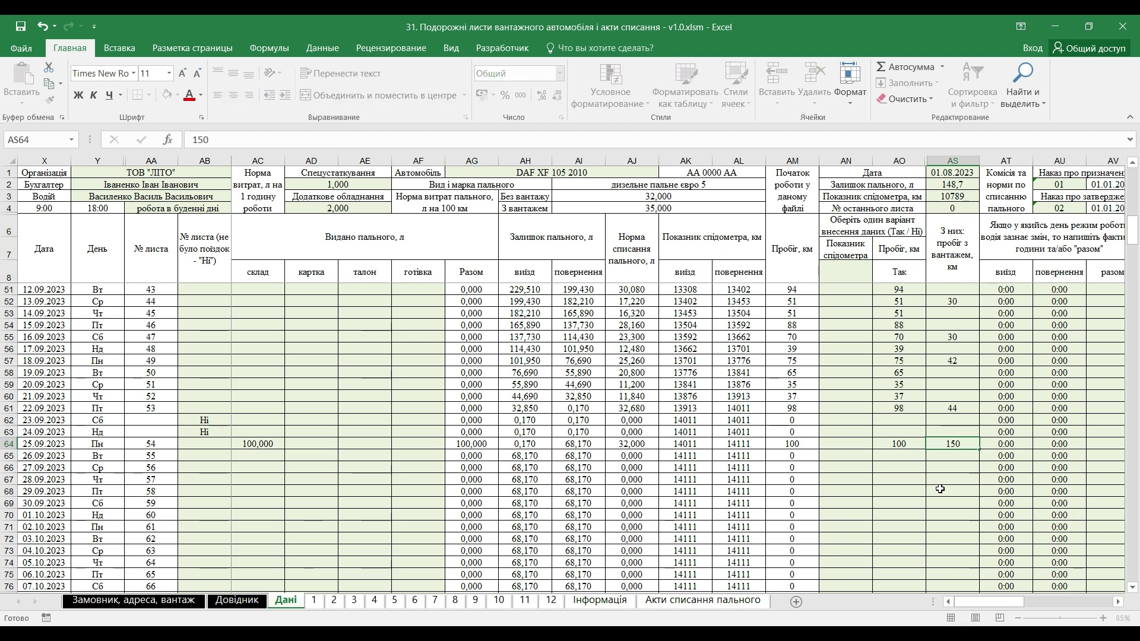
key(Return)
click(952, 444)
drag(899, 444, 957, 444)
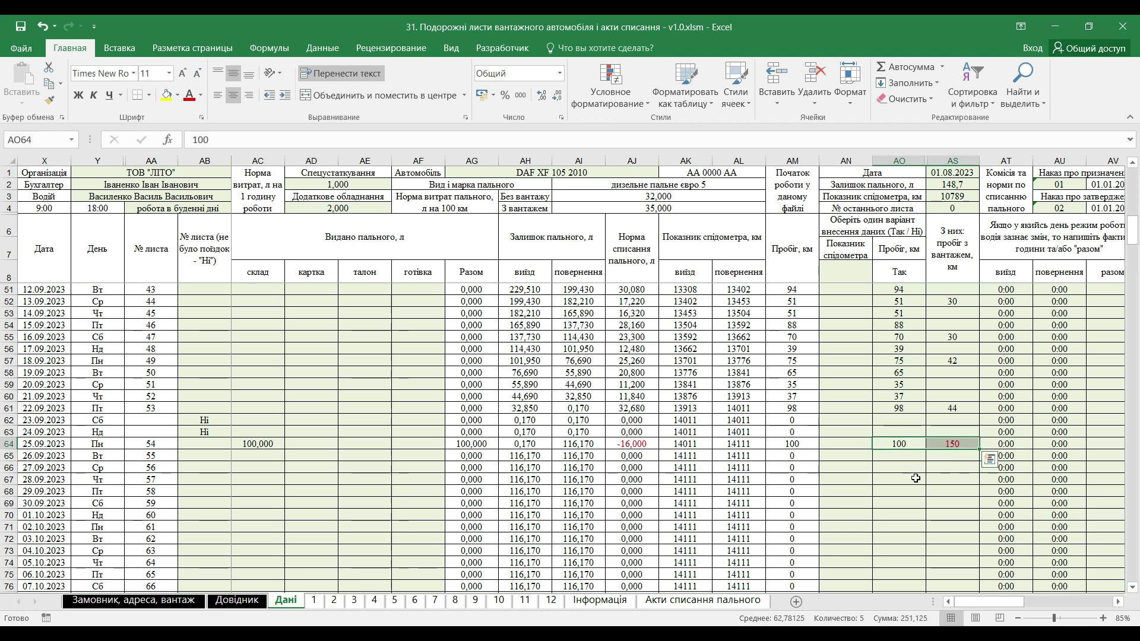
click(633, 446)
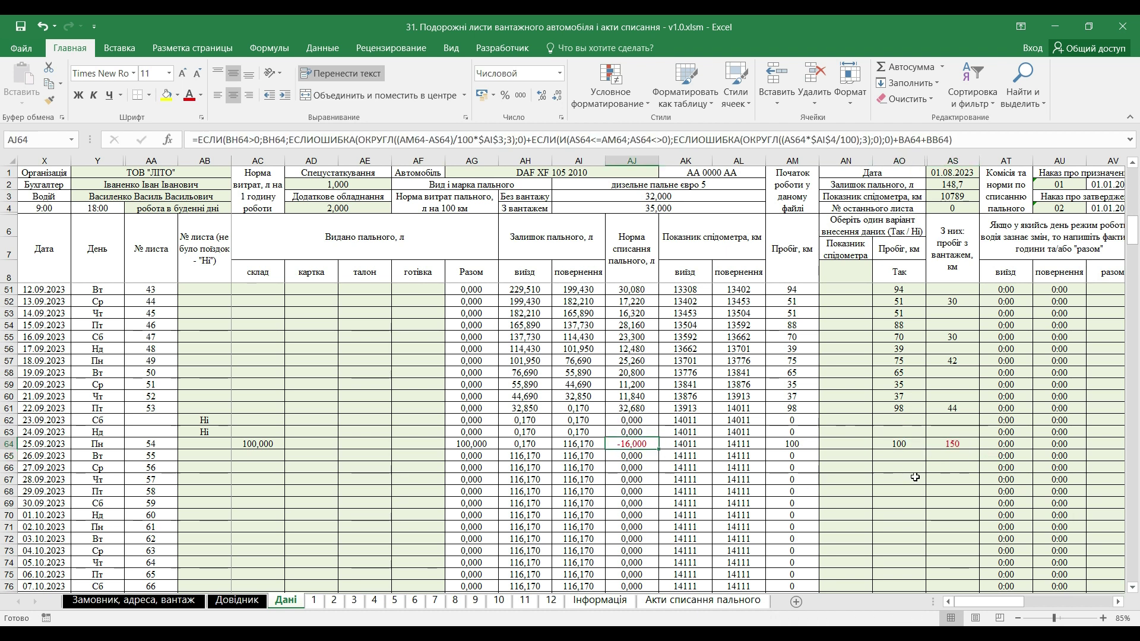
Step: Set the loaded mileage for 25.09.2023 to 50 km in cell AS64
click(957, 445)
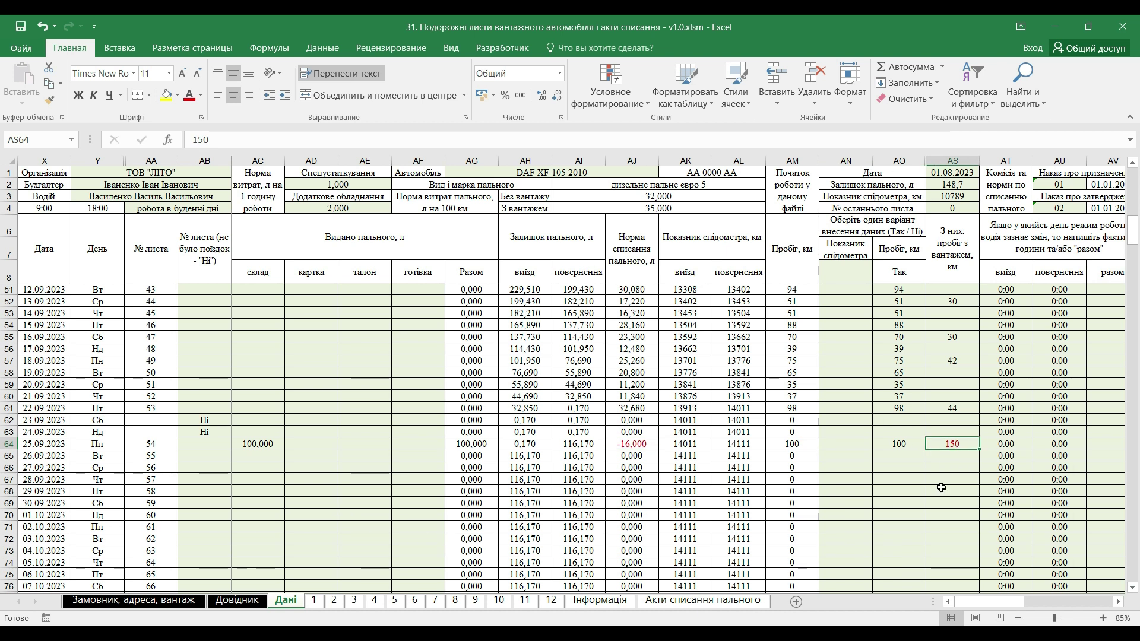
text(50)
key(Return)
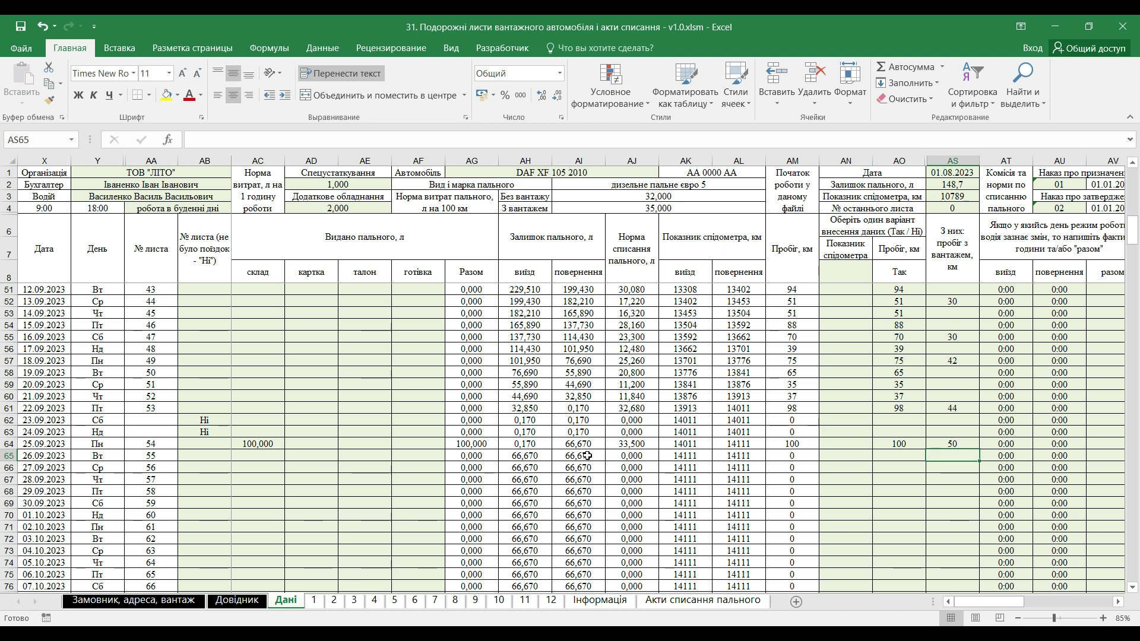
Step: For 25.09.2023, choose the substitute driver's name in cell AW64 and set the work mode in AV64 to відрядження
key(Up)
key(Right)
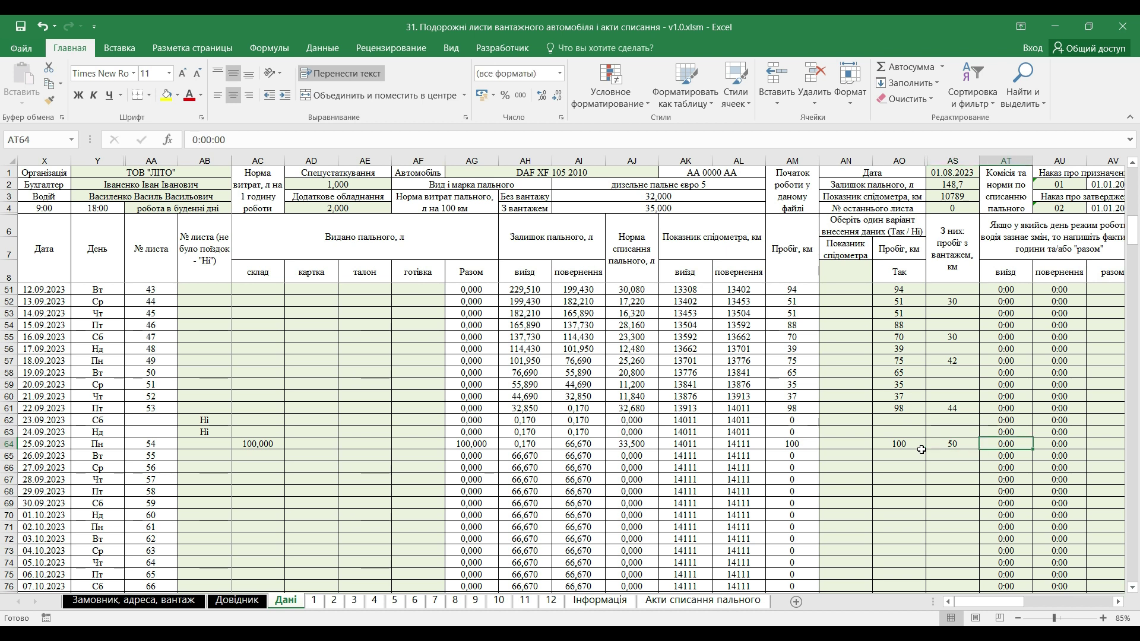
key(Right)
key(Right)
key(Right)
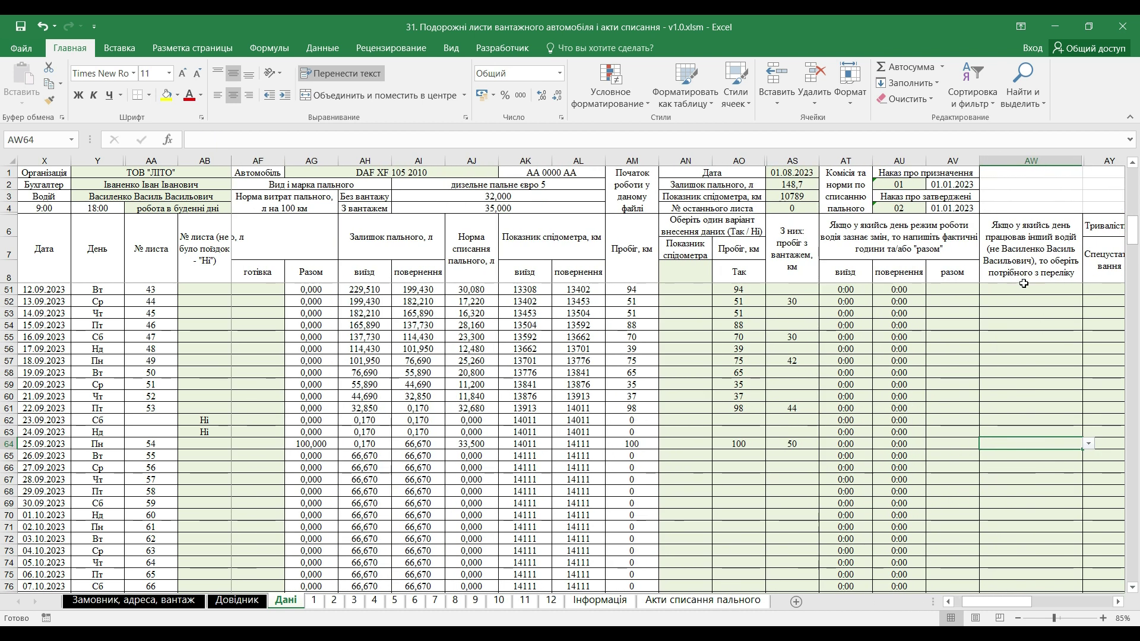
click(1021, 261)
click(1009, 443)
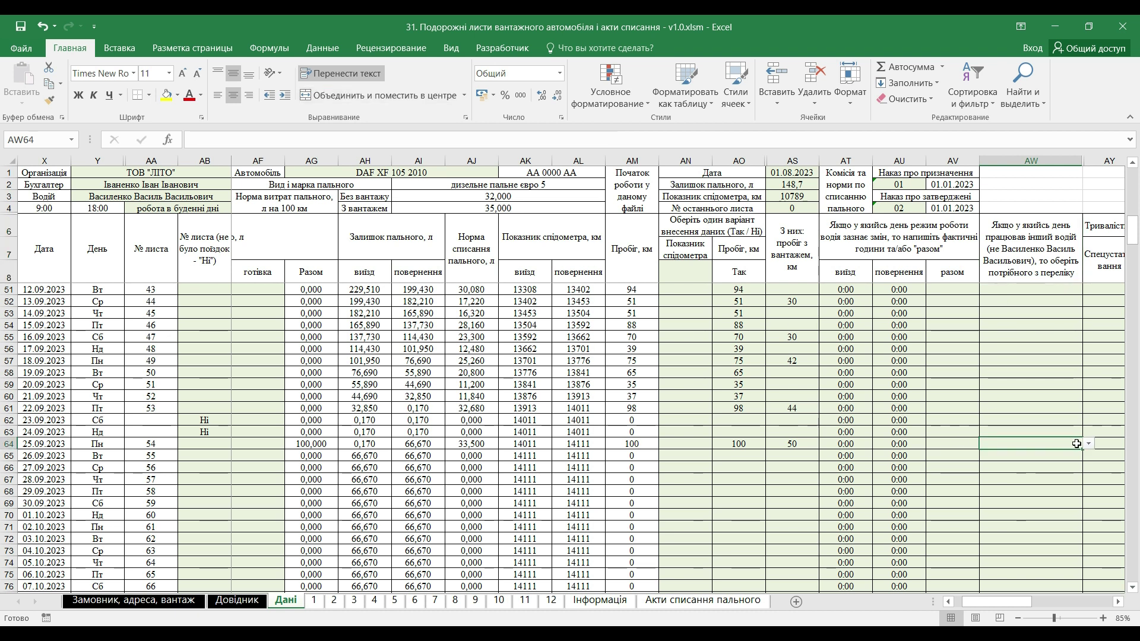
click(1088, 444)
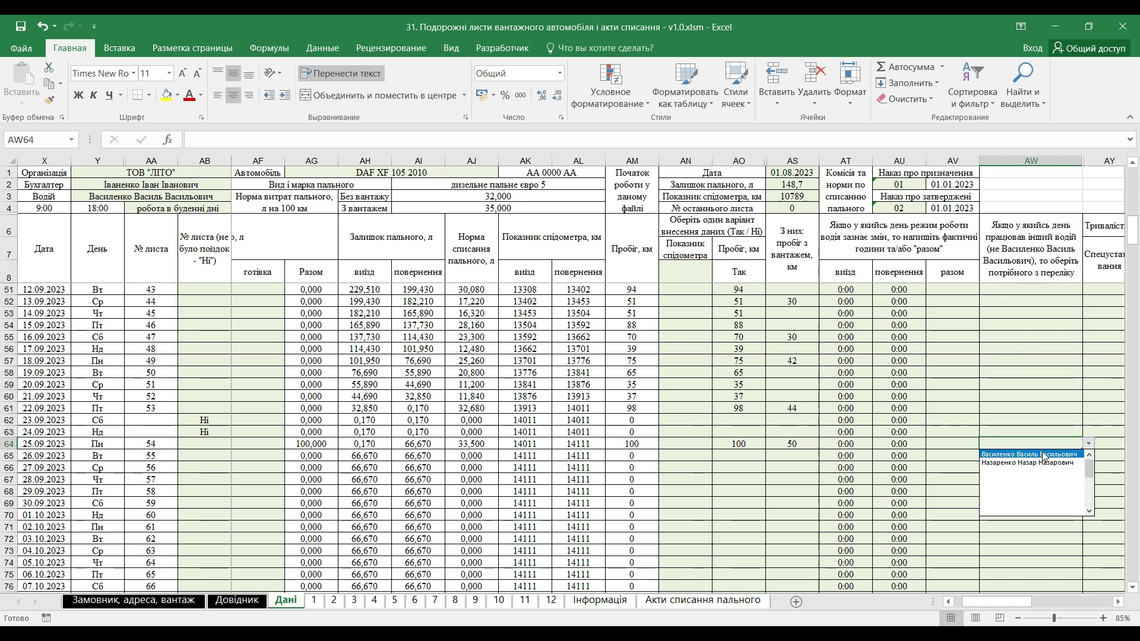
click(999, 469)
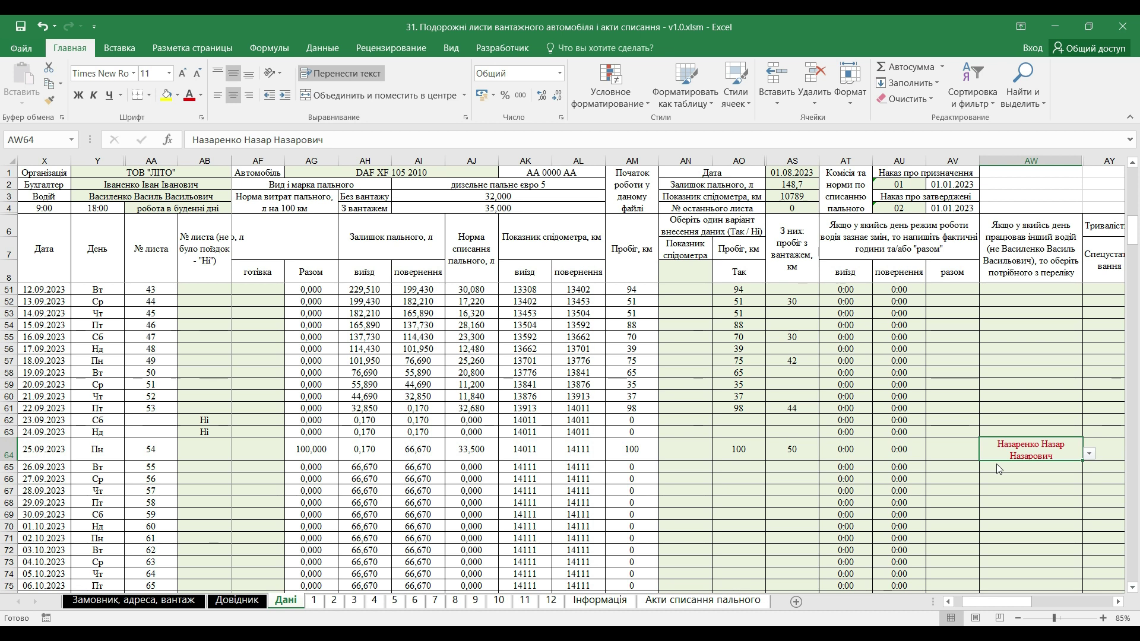
click(955, 454)
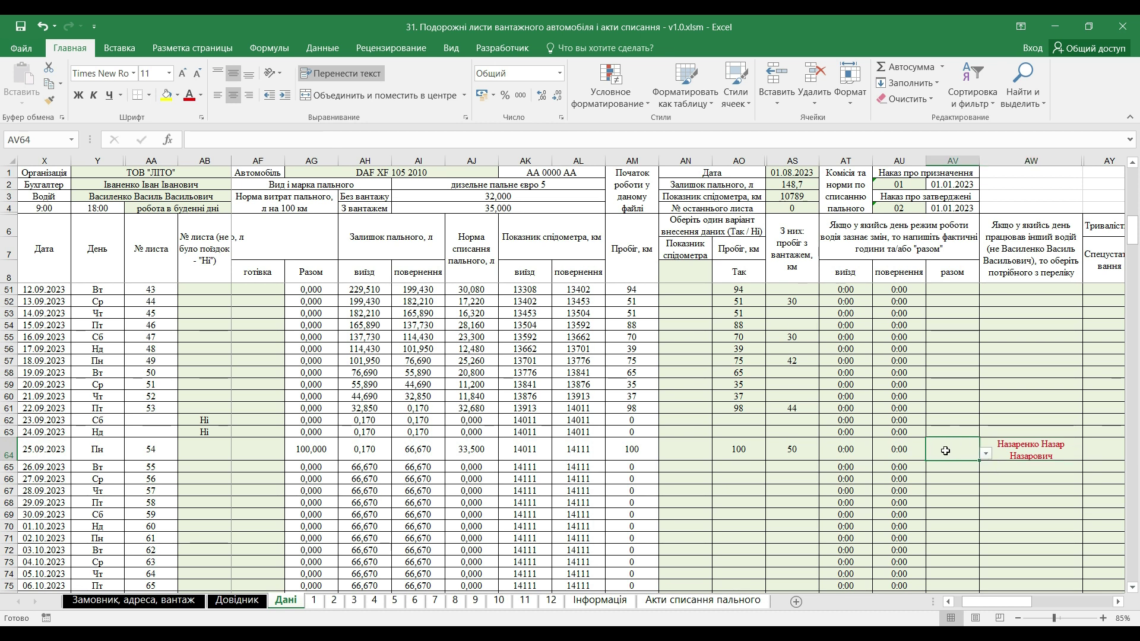
click(986, 455)
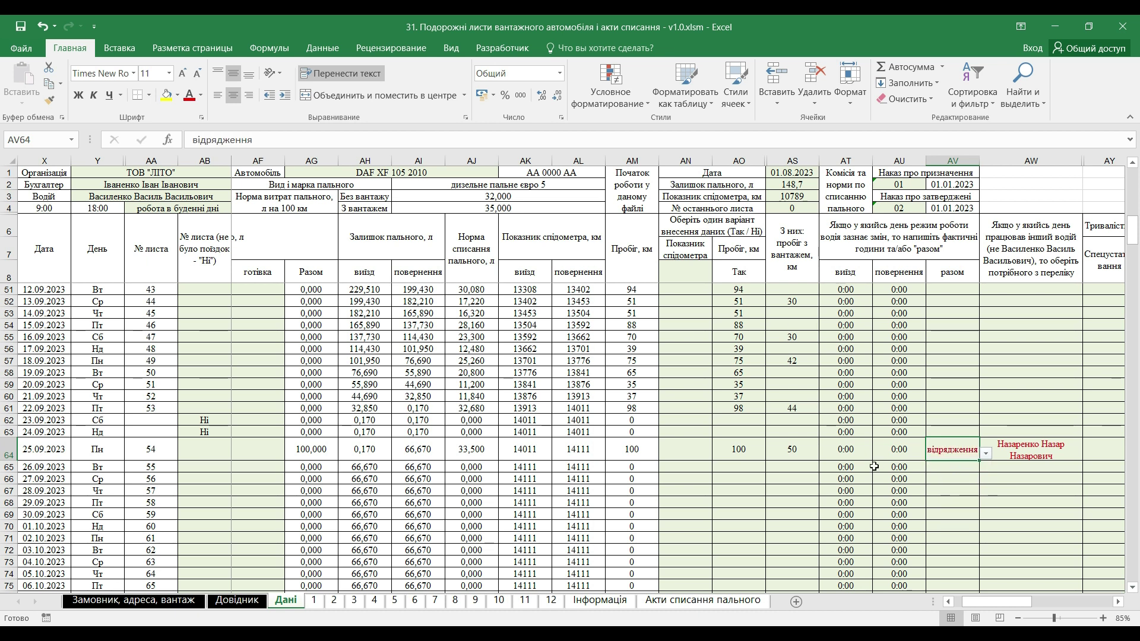
Step: Set the departure time in AT64 to 10:00 and the return time in AU64 to 15:00 for 25.09.2023
click(848, 453)
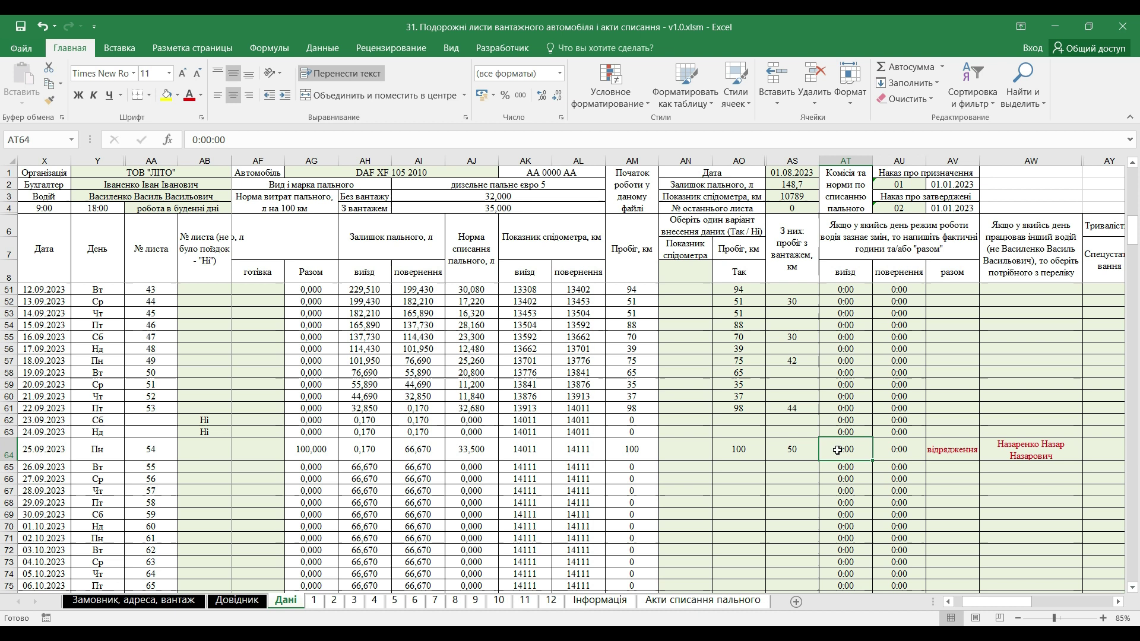
double_click(837, 453)
text(1)
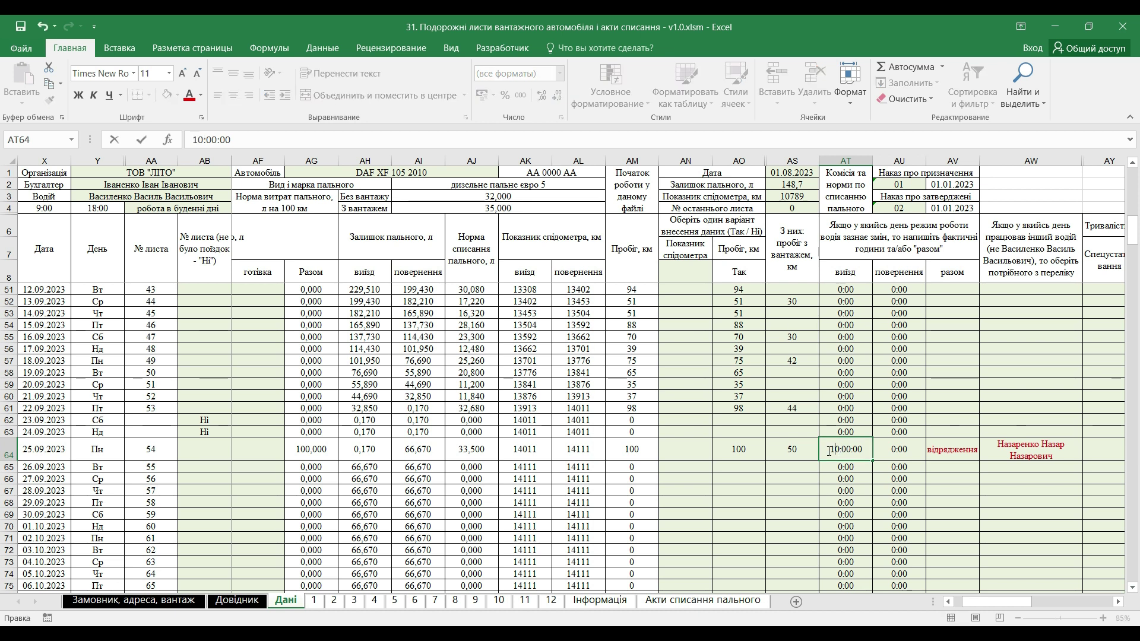
key(Return)
key(Right)
click(197, 140)
key(BackSpace)
text(15)
key(Return)
key(Up)
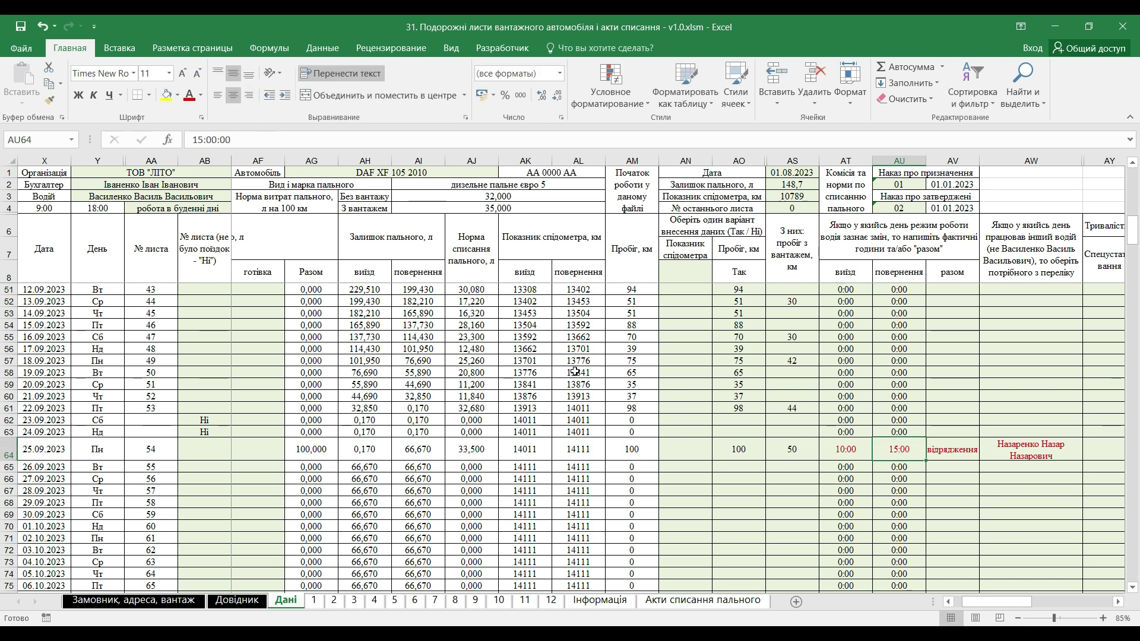
Step: For 25.09.2023, enter 1 hour of special equipment work in AY64 and 1 hour of additional equipment work in AZ64
key(Right)
key(Right)
key(Right)
key(Right)
key(Right)
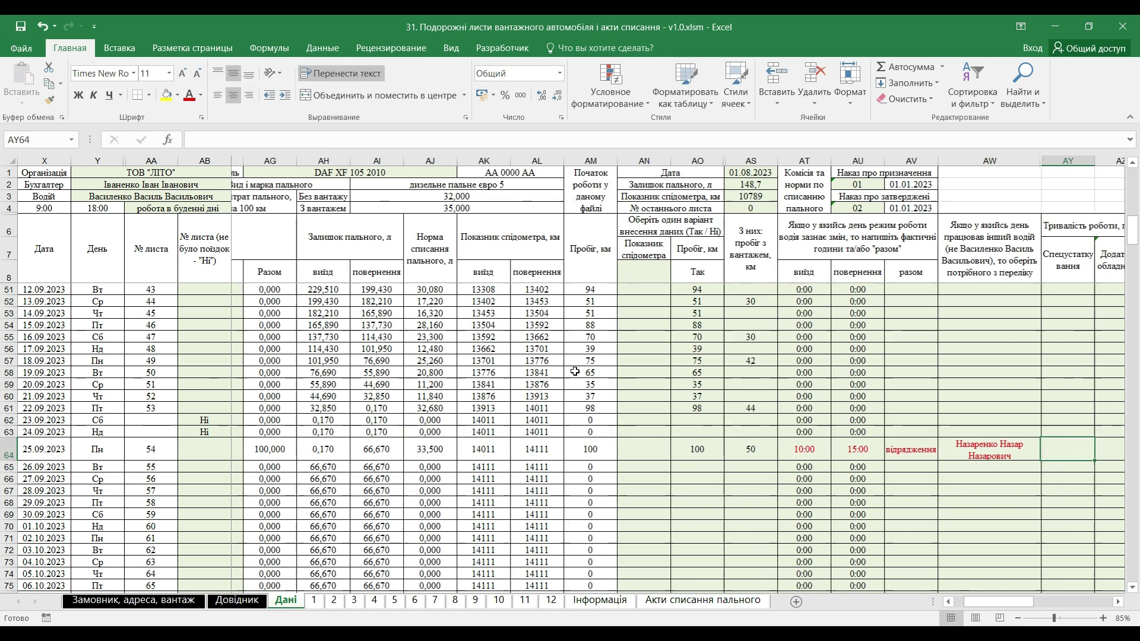
key(Left)
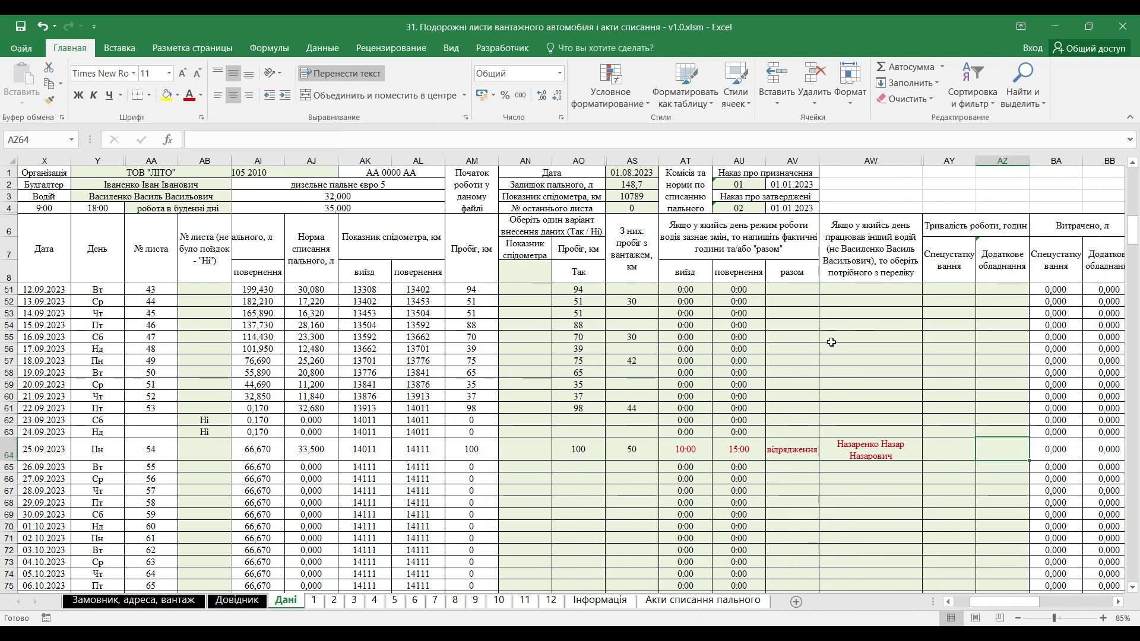
click(954, 454)
text(1)
key(Tab)
text(1)
key(Return)
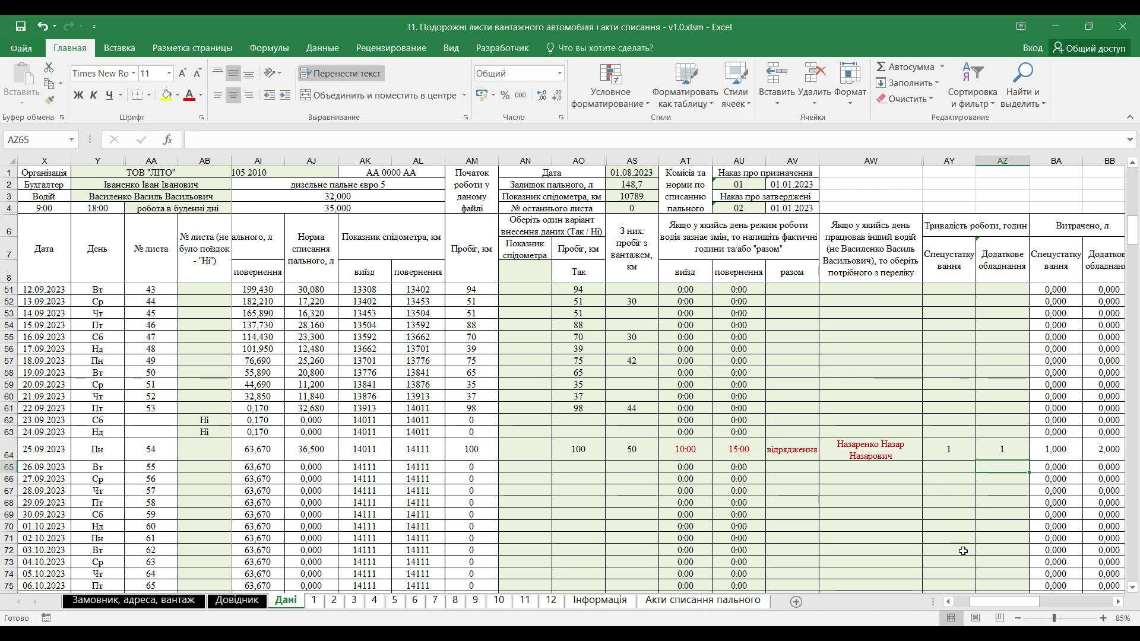
Step: Choose the Goldhofer trailer for 25.09.2023 in cell BC64
drag(992, 598, 1017, 600)
click(842, 451)
click(872, 453)
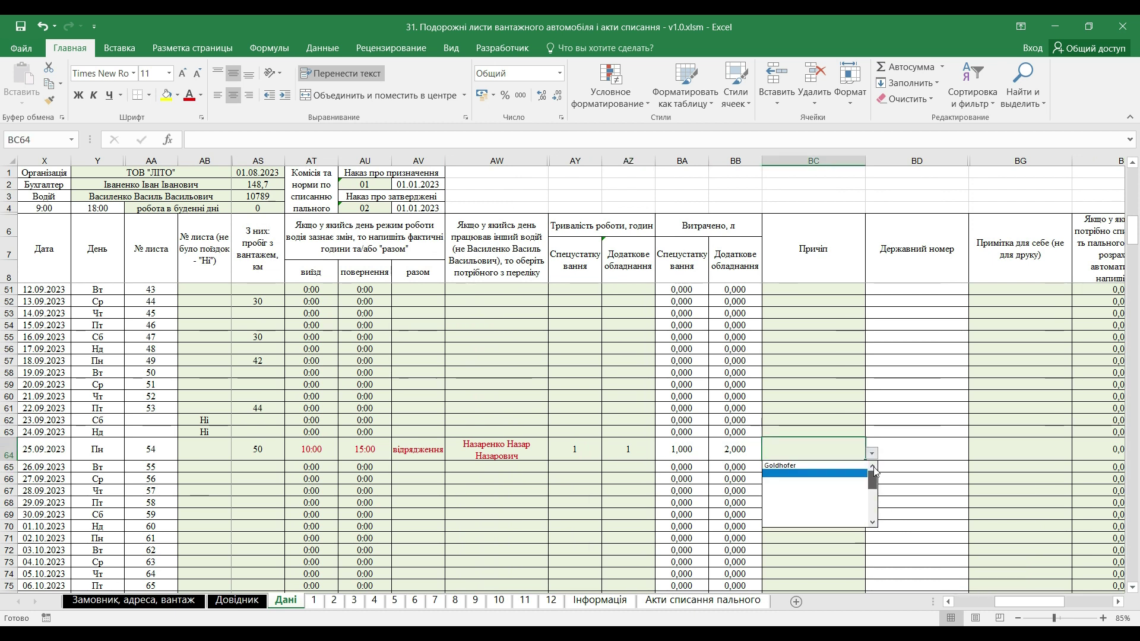
click(819, 466)
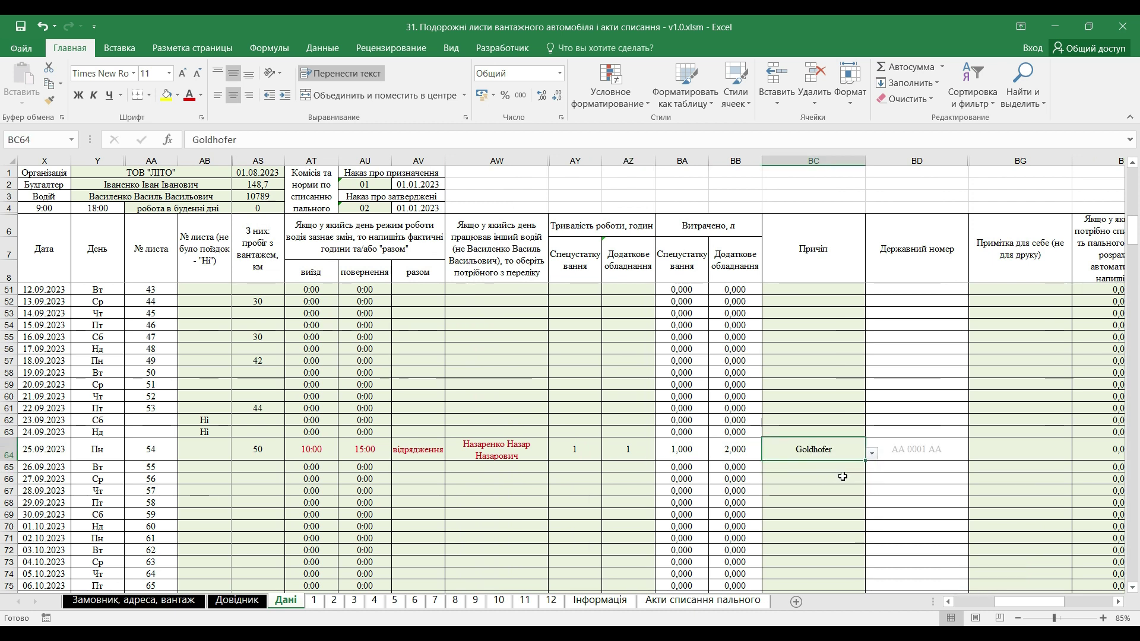
Step: Review the note, manual fuel correction and substitute accountant columns in the 25.09.2023 row
click(1015, 449)
key(Right)
key(Right)
key(Right)
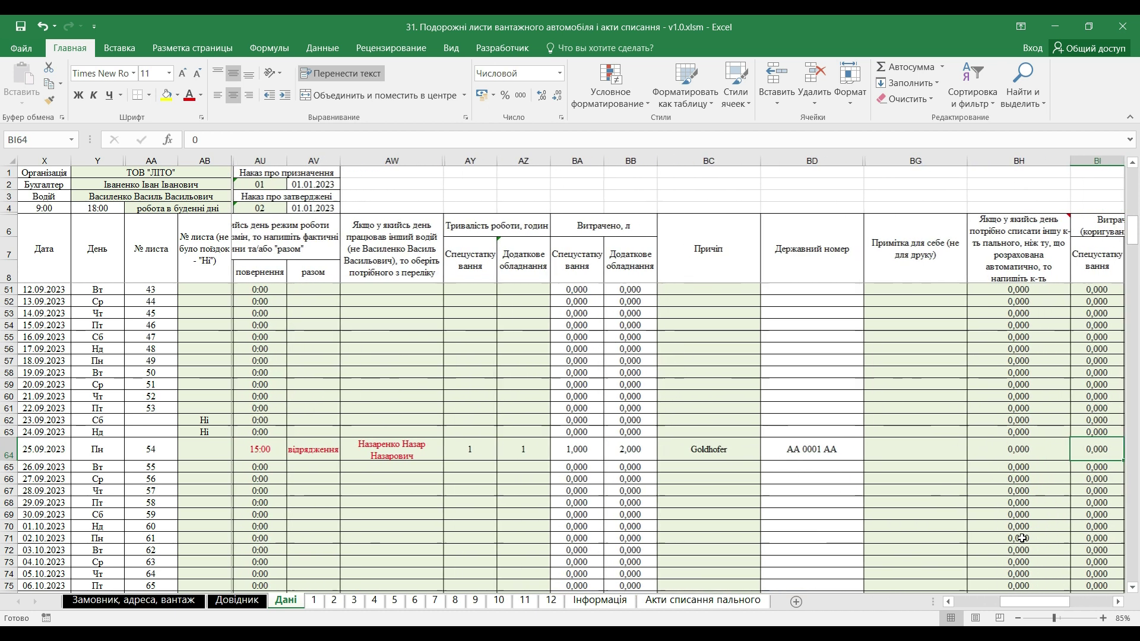
key(Right)
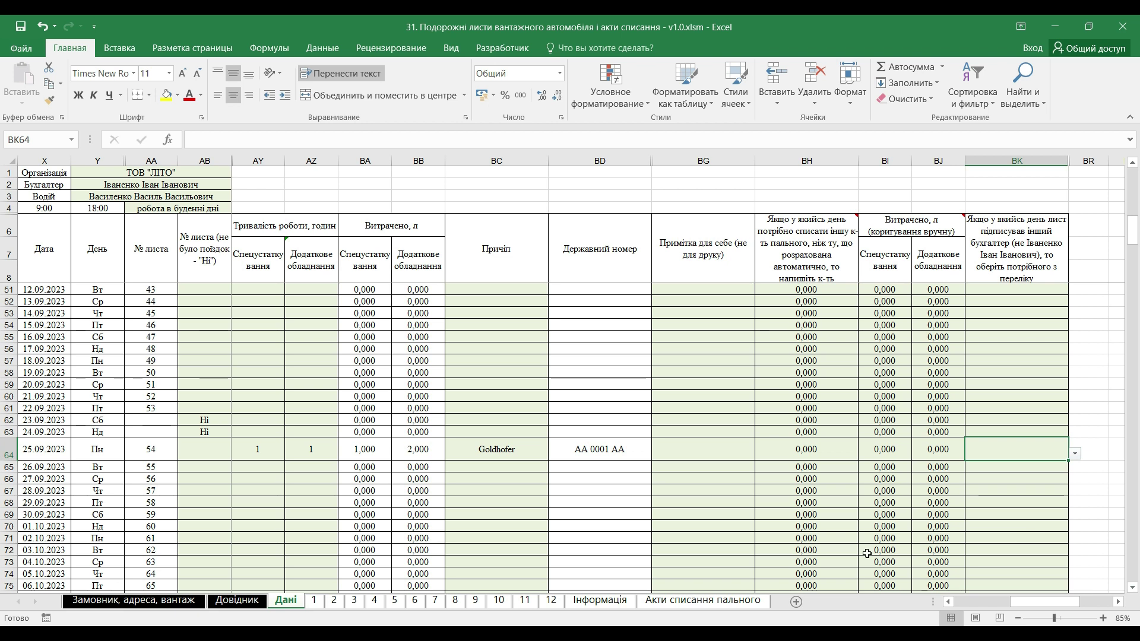
Step: Examine waybill No. 54 on sheet 9, including its trailer, driver, work times and equipment fuel consumption
click(477, 601)
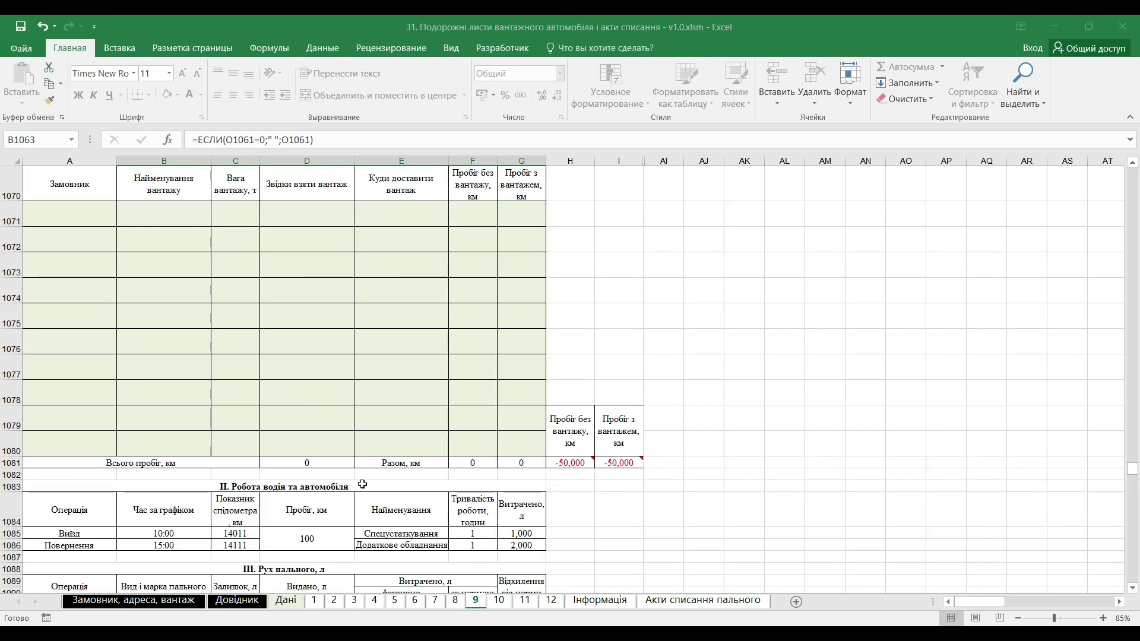
scroll(363, 484, up, 4)
click(387, 242)
click(576, 371)
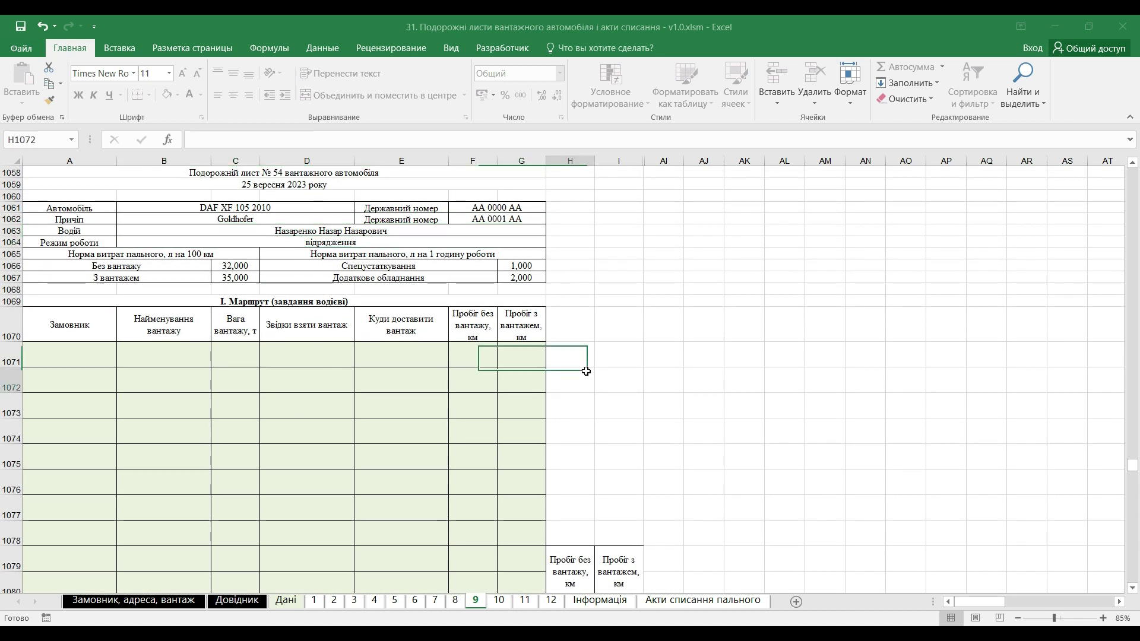
scroll(480, 423, down, 4)
scroll(480, 423, down, 1)
drag(160, 533, 178, 543)
click(607, 544)
scroll(608, 544, down, 2)
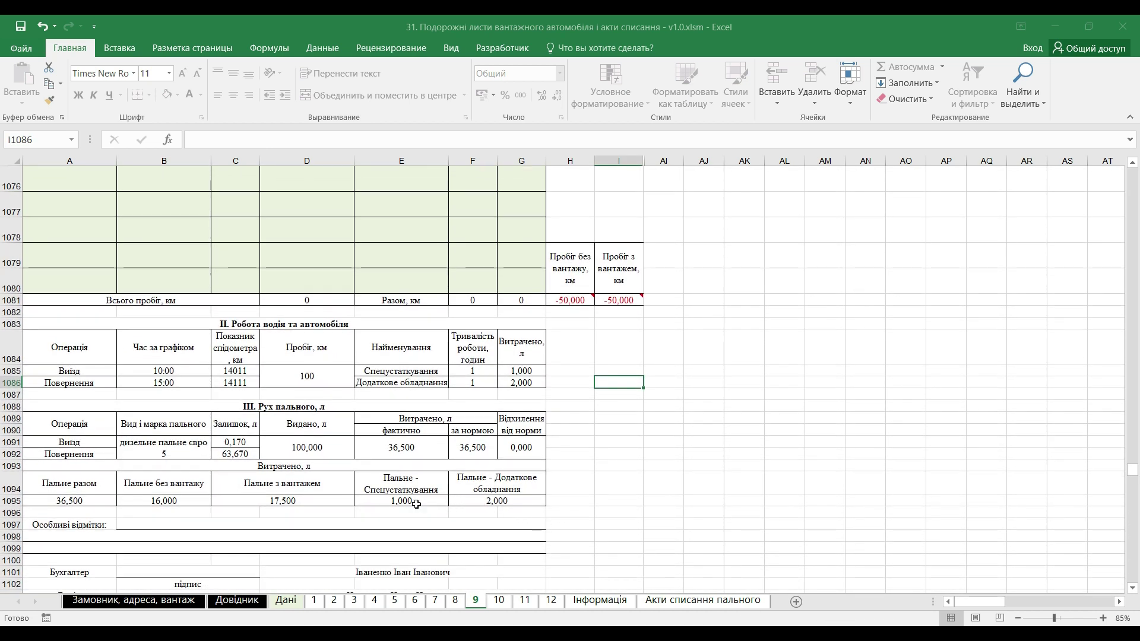
drag(417, 505, 487, 502)
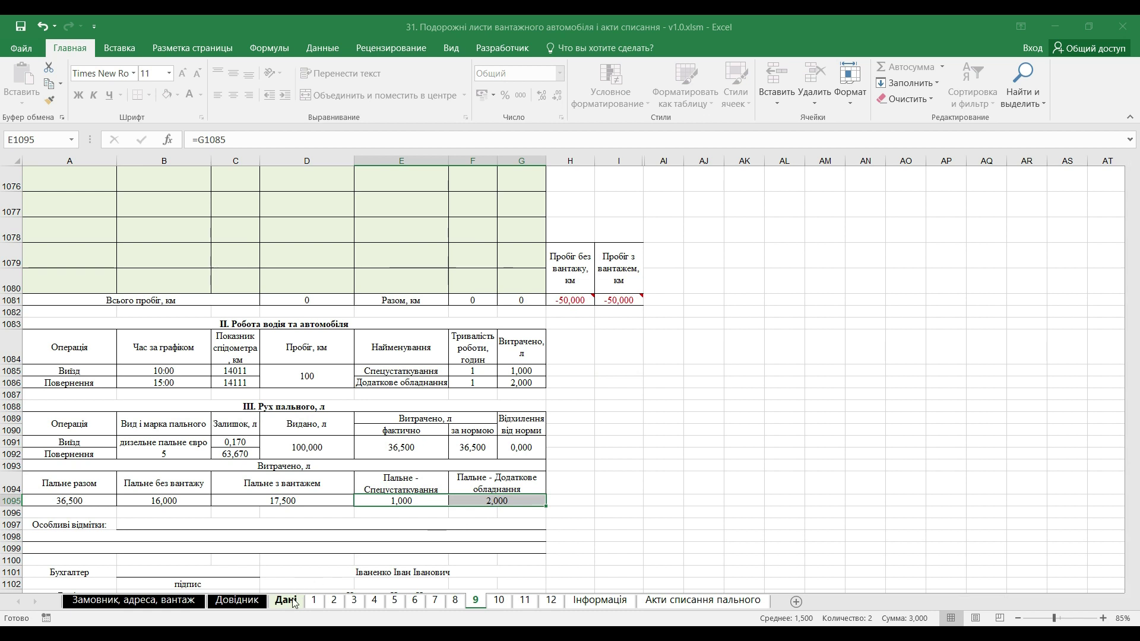
Step: Set the manually corrected special equipment fuel for 25.09.2023 to 1,5 l in BI64 of the Дані sheet and check waybill No. 54
click(288, 601)
click(891, 472)
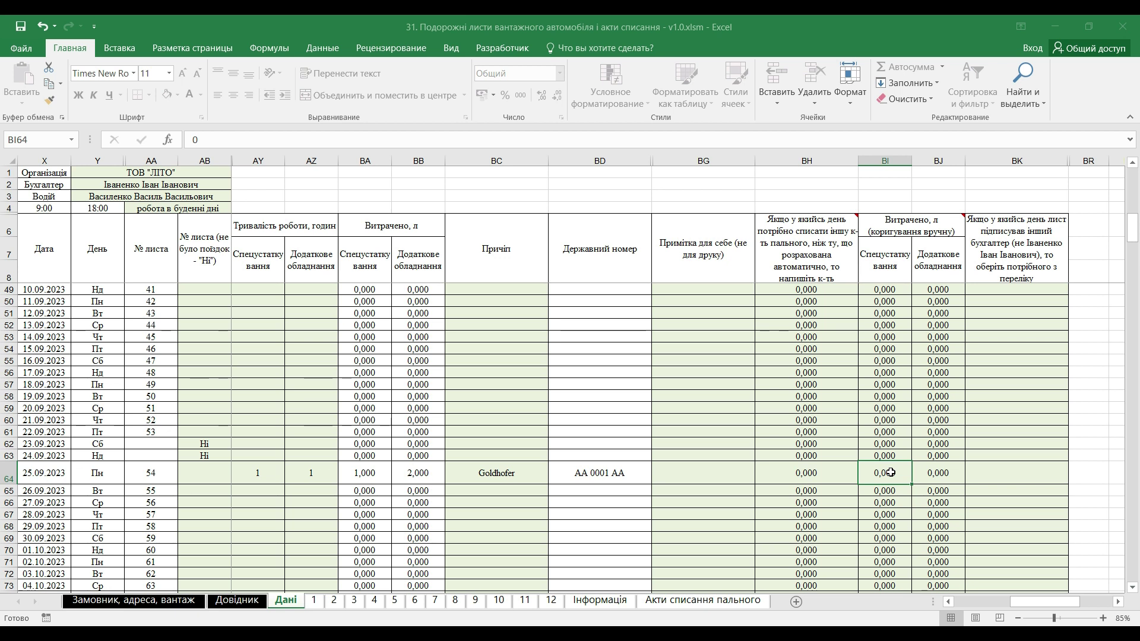
text(1,5)
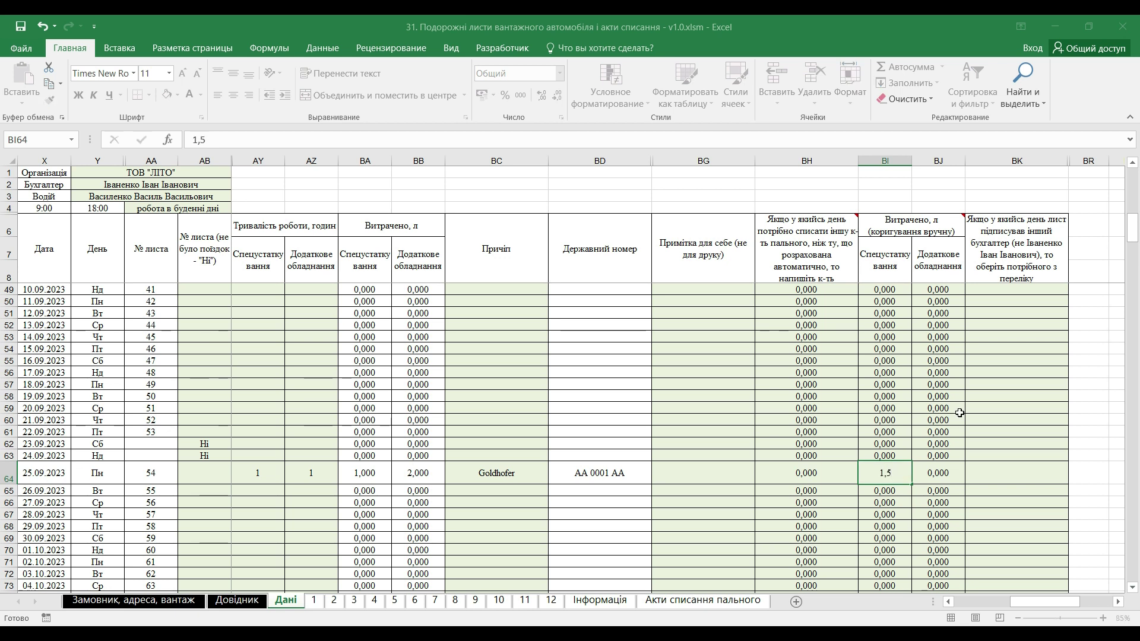
key(Return)
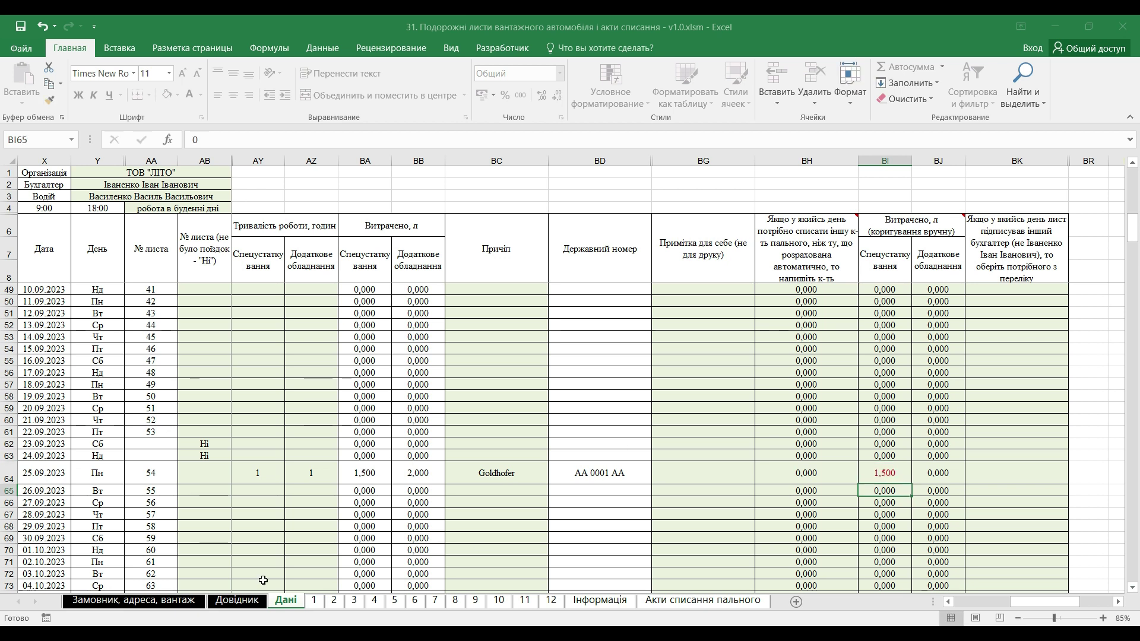
click(476, 600)
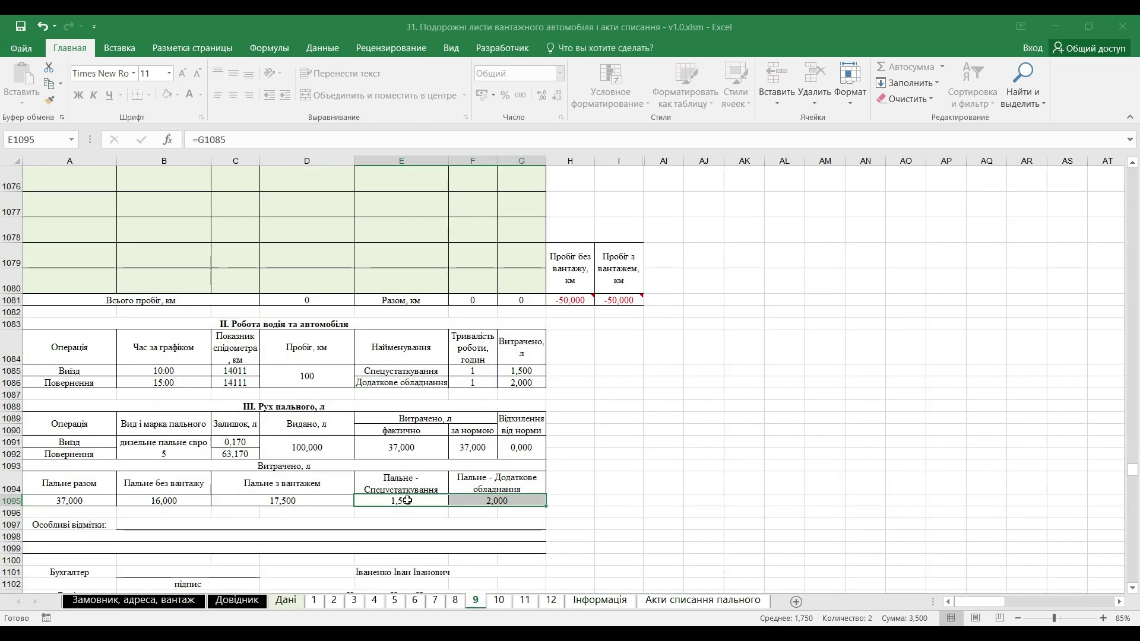
click(627, 417)
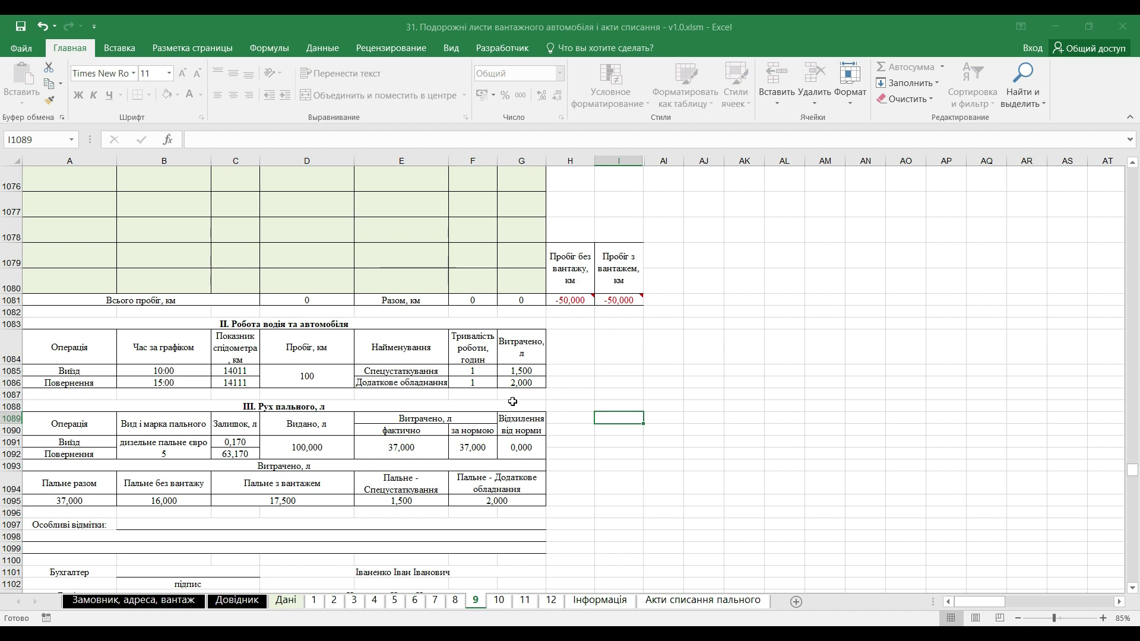
Step: Check which customers are available for the first route row, cell A1071, of waybill No. 54
scroll(512, 402, up, 4)
scroll(513, 402, up, 1)
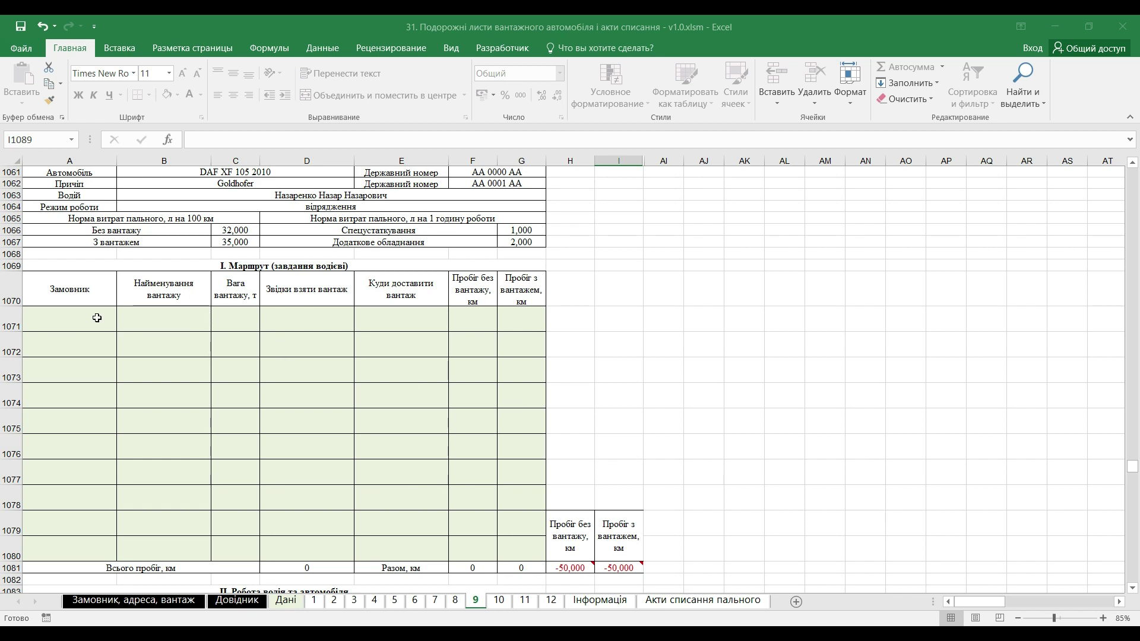
scroll(97, 318, up, 1)
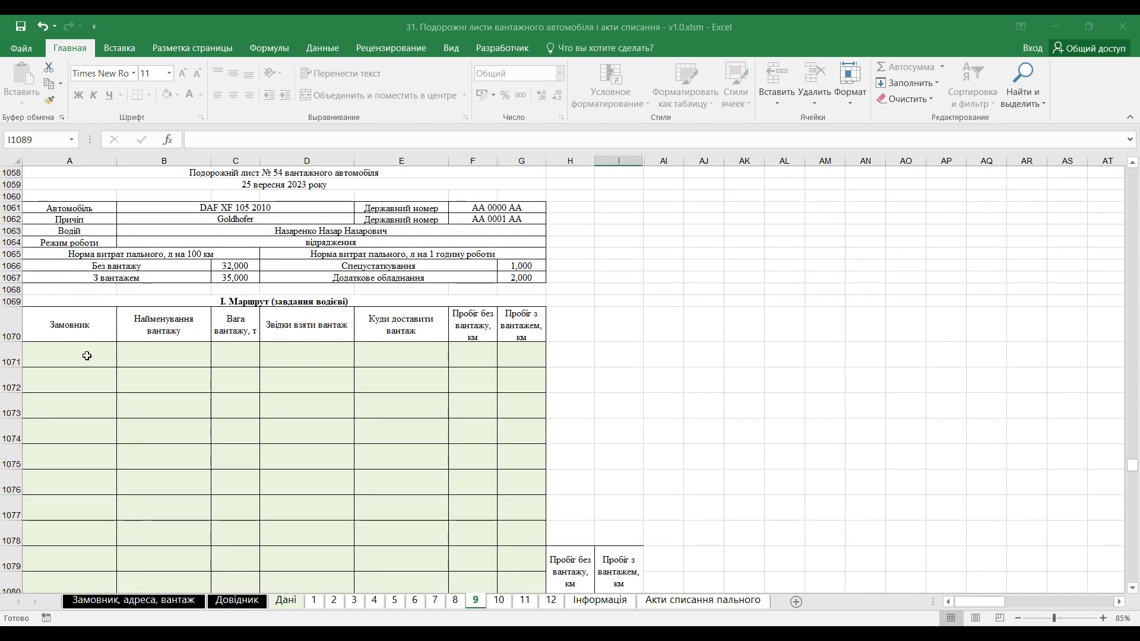
click(87, 356)
click(123, 360)
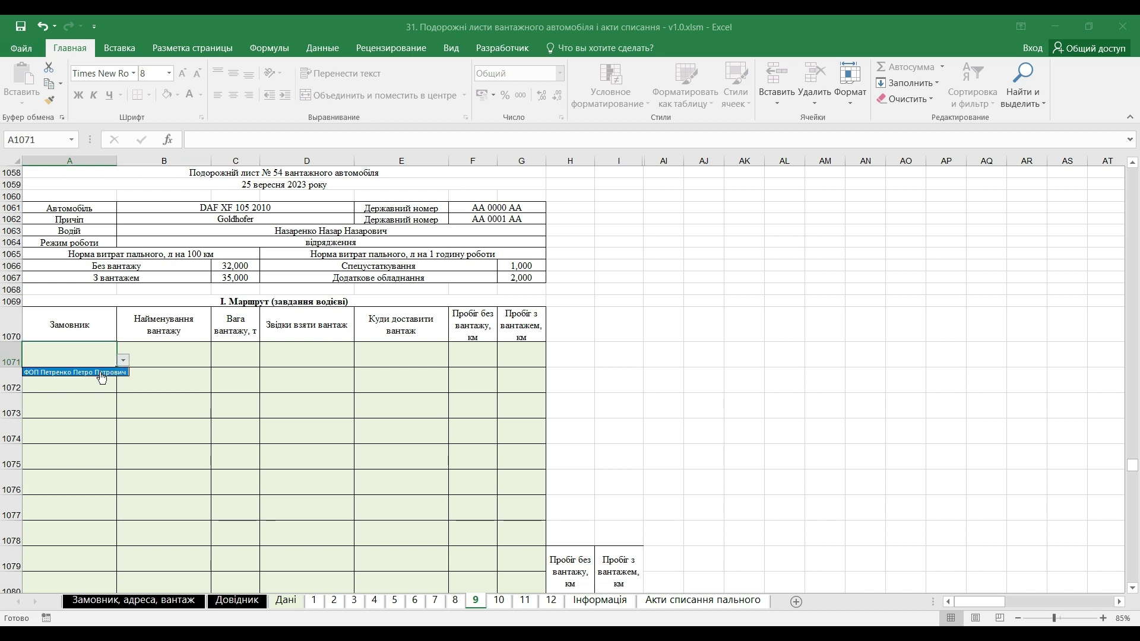
key(Escape)
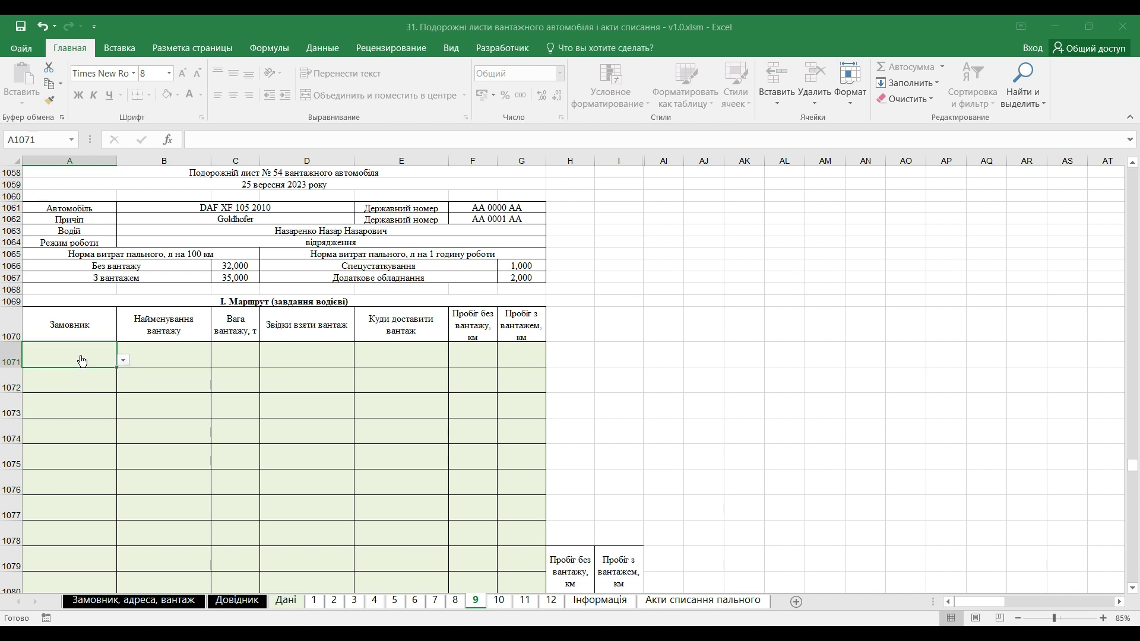
Step: Add the customer ТОВ "ОСІНЬ" in cell A3 of the Замовник, адреса, вантаж sheet
click(132, 601)
click(191, 239)
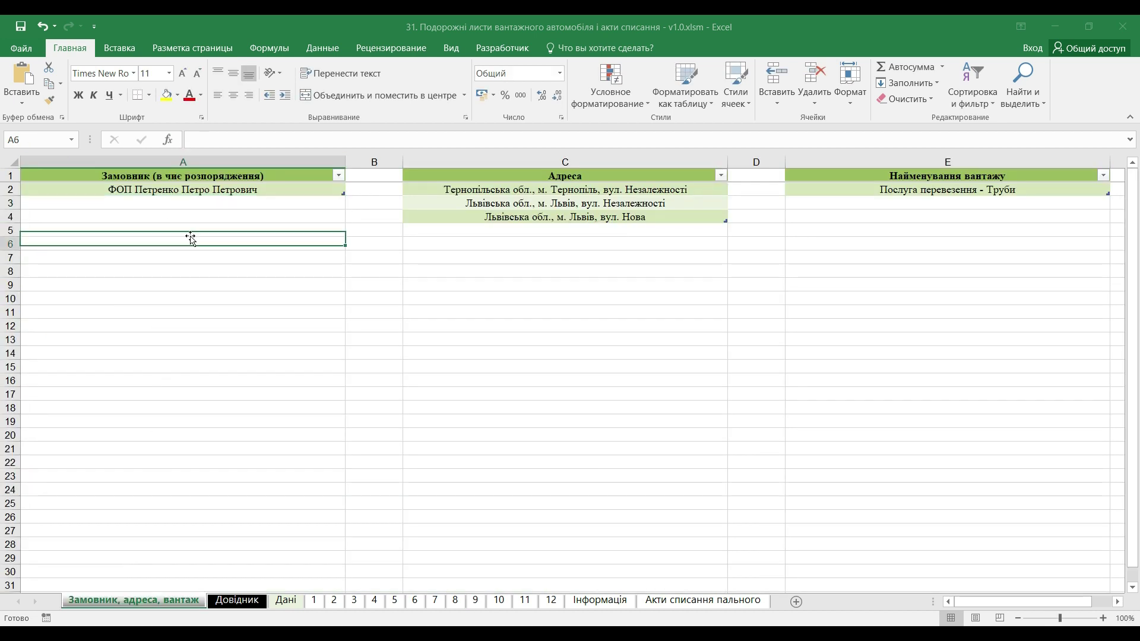
click(230, 206)
text(ТОВ "ОСІНЬ")
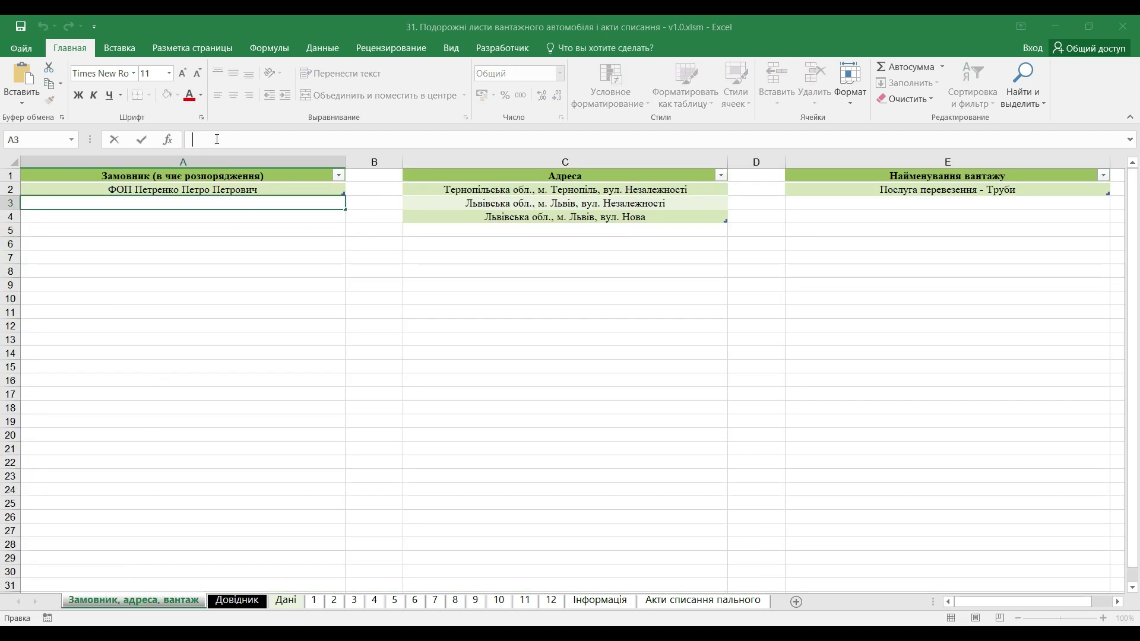
key(Return)
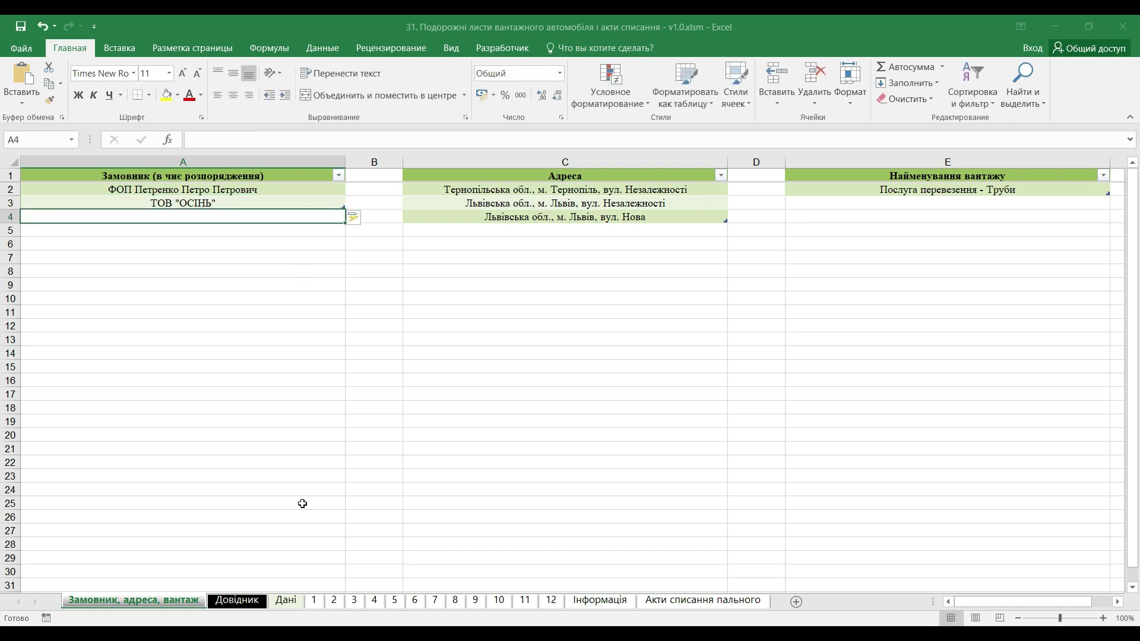
Step: Choose ТОВ "ОСІНЬ" as the customer in cell A1071 of sheet 9
click(475, 601)
click(122, 361)
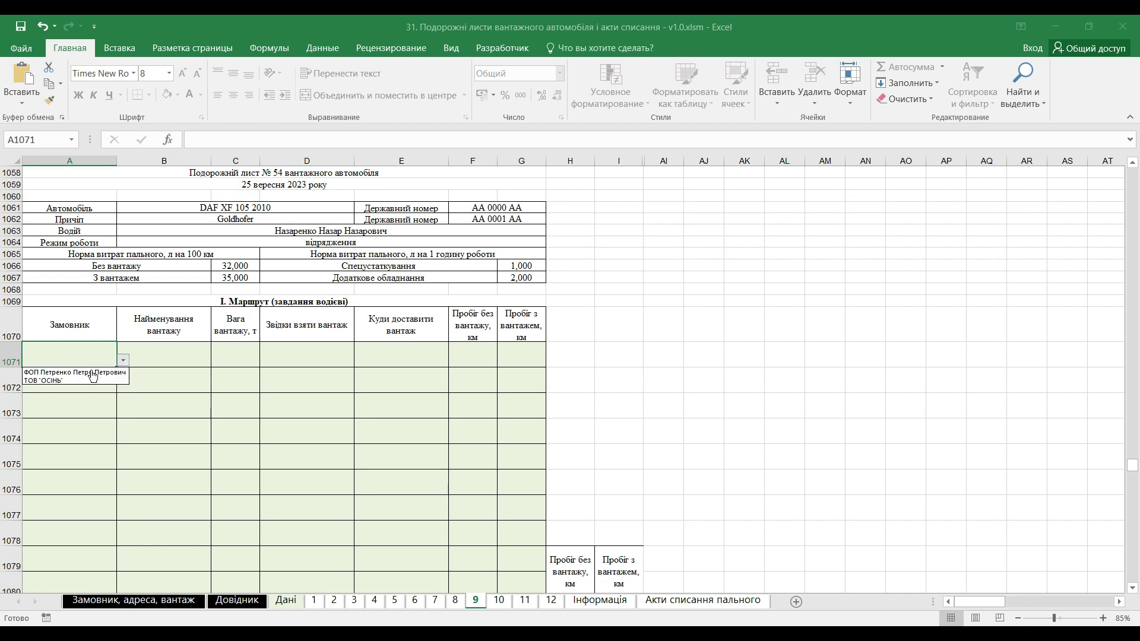
click(83, 383)
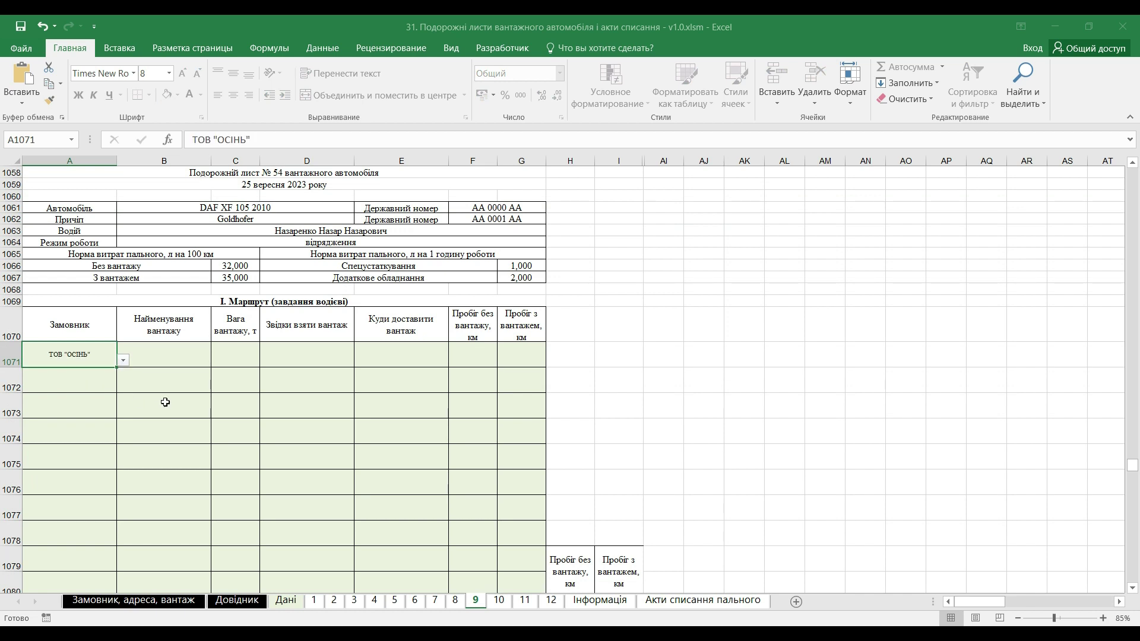
Step: Check the cargo options for B1071 and add the cargo Послуга перевезення – Комбайн in cell E3 of the Замовник, адреса, вантаж sheet
click(181, 355)
click(217, 360)
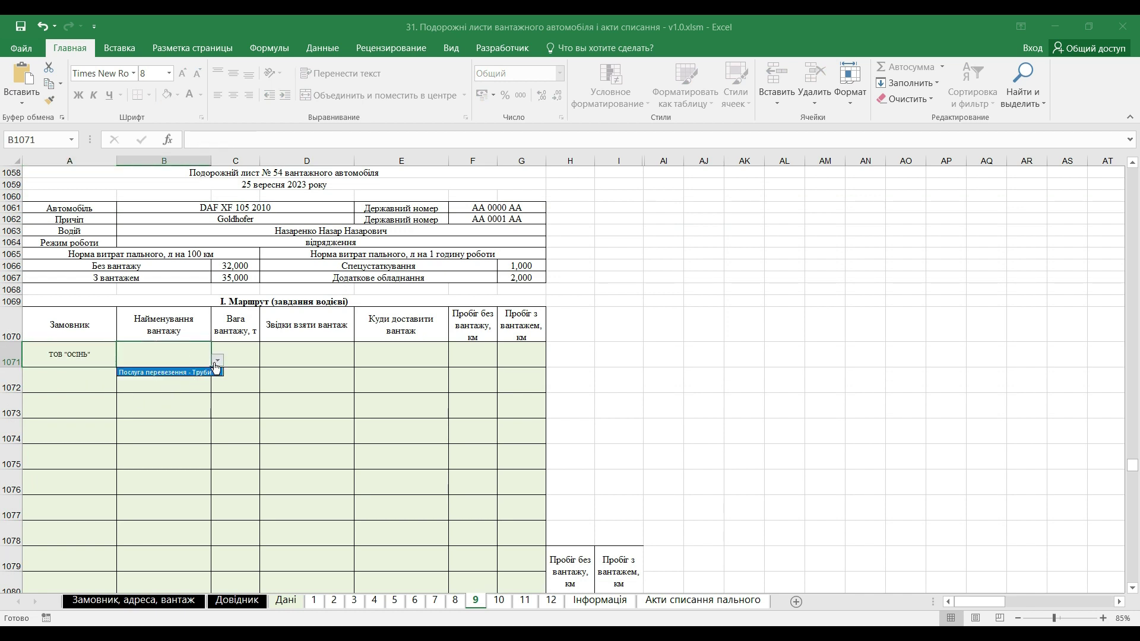
click(195, 385)
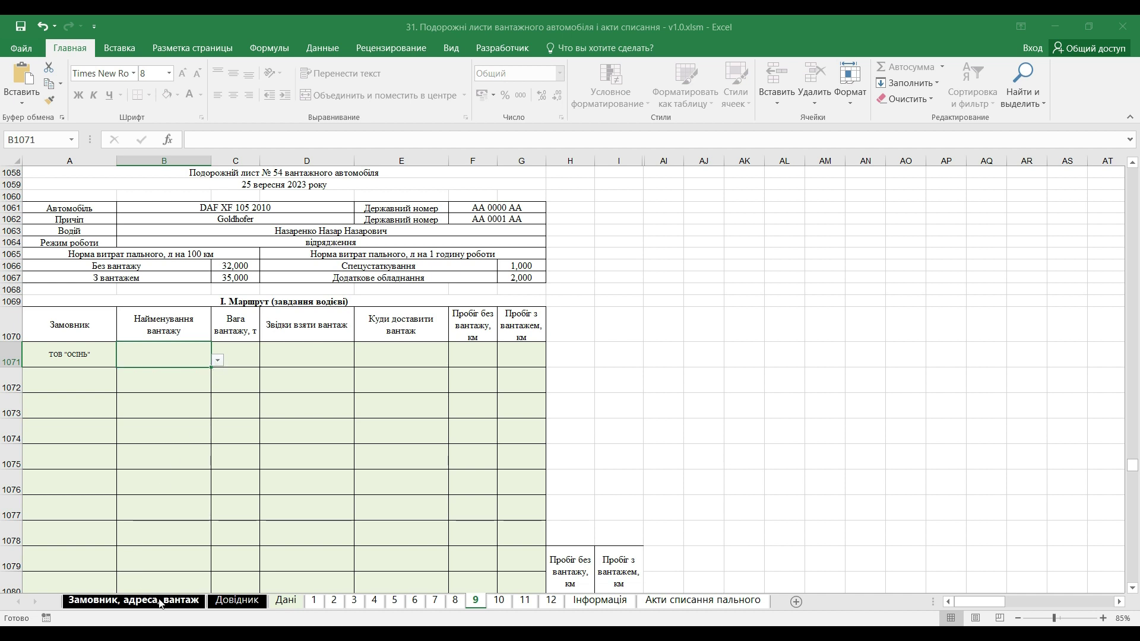
click(141, 601)
click(865, 205)
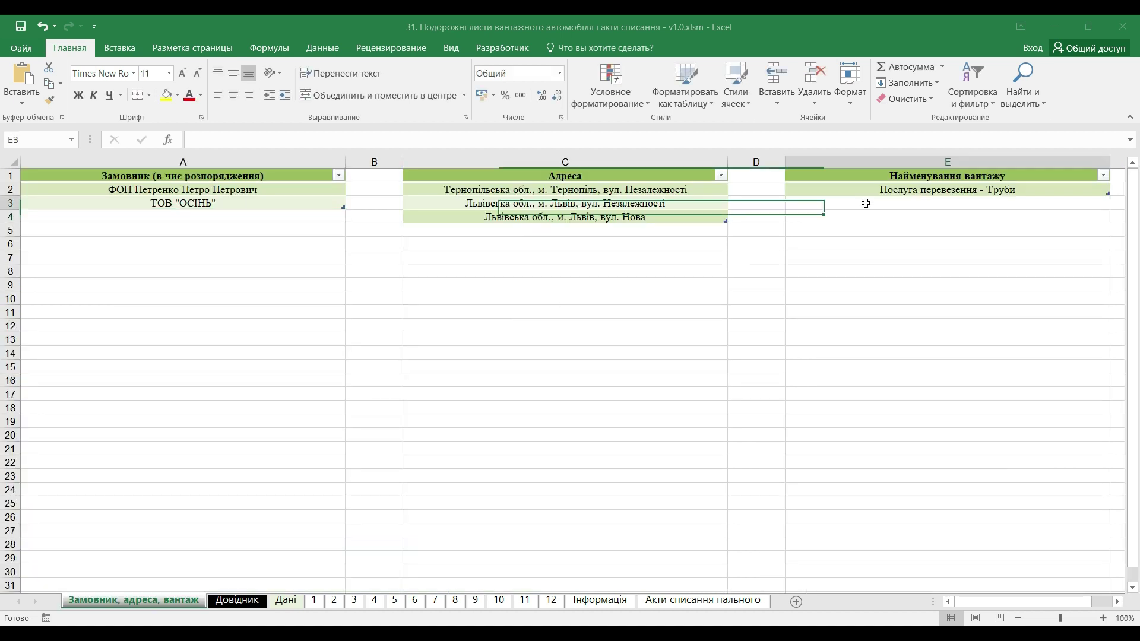
text(Послуга перевезення – Комбайн)
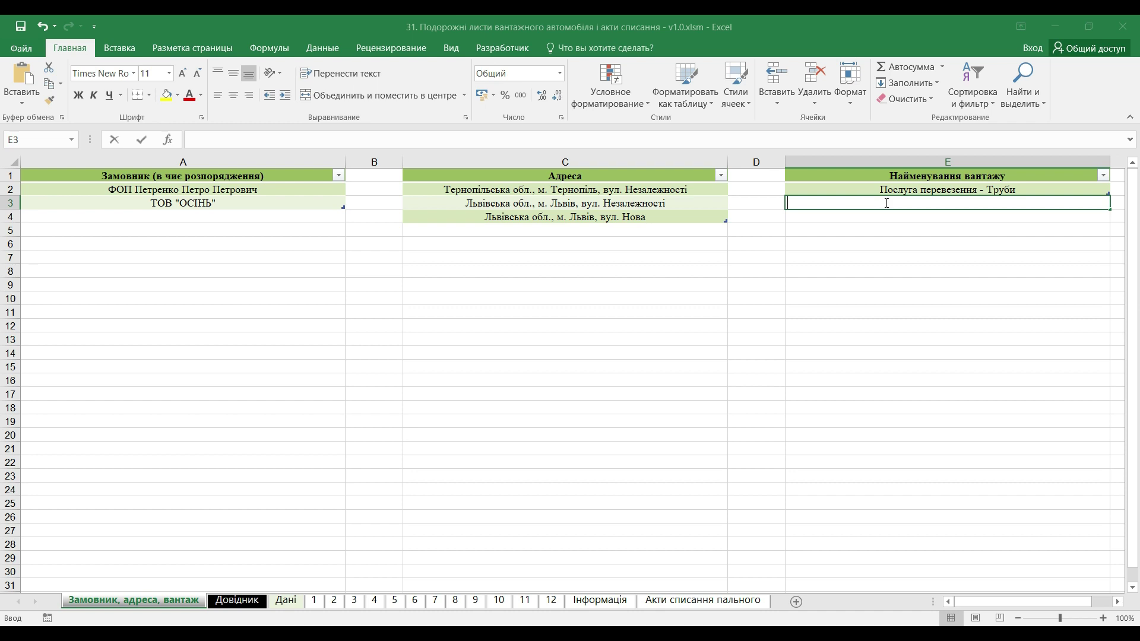
key(Return)
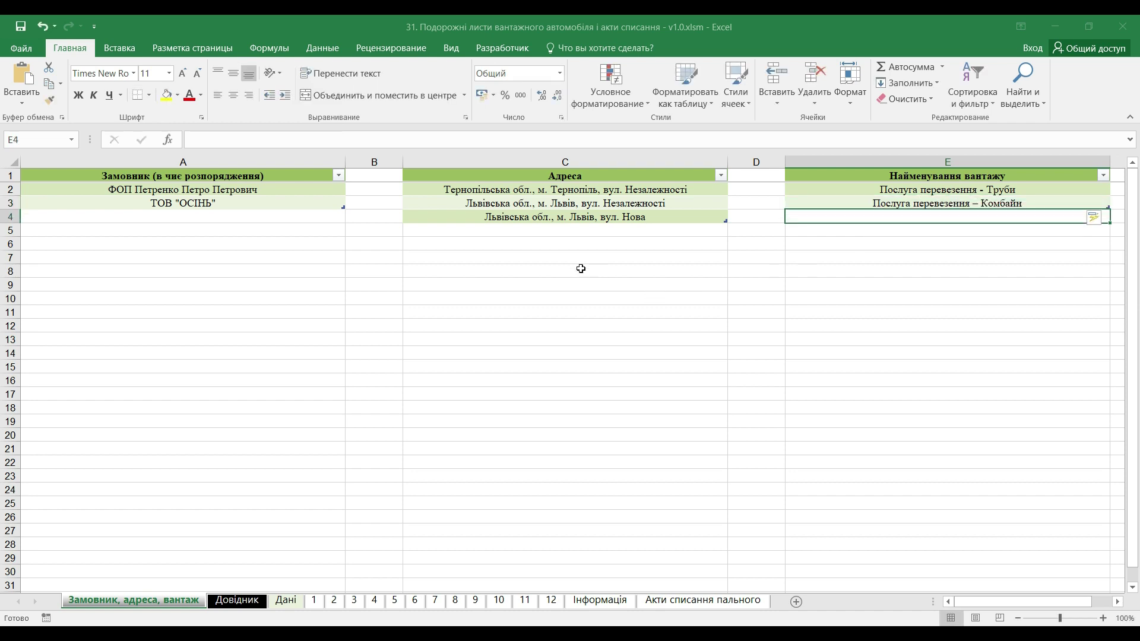
Step: Choose Послуга перевезення – Комбайн as the cargo in B1071 of sheet 9 and enter its weight, 13 t, in C1071
click(475, 599)
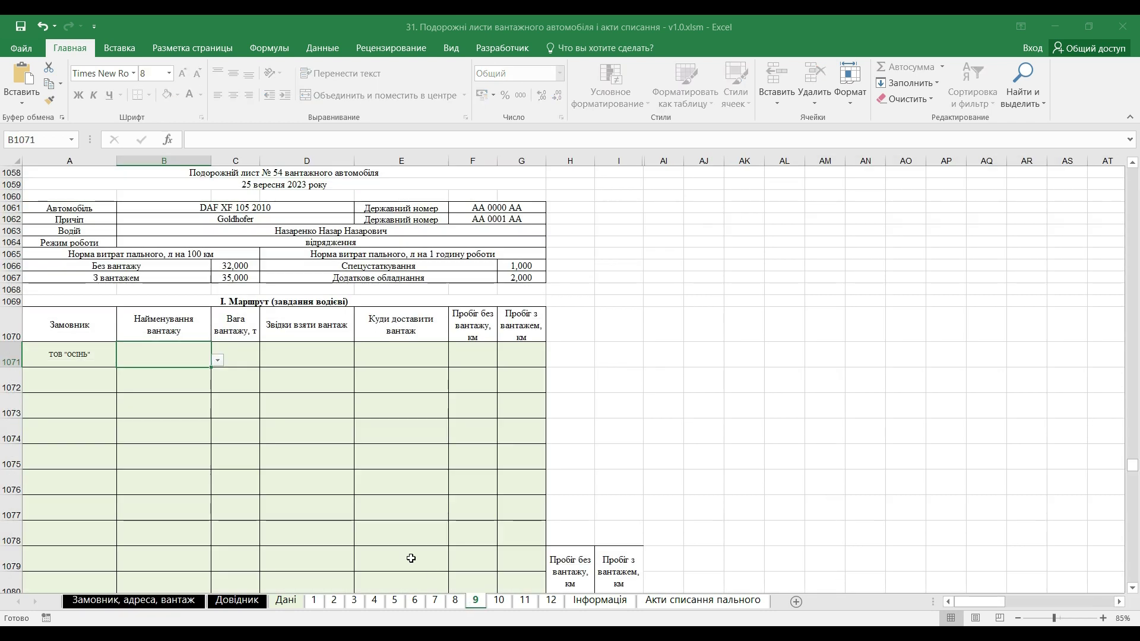
click(218, 361)
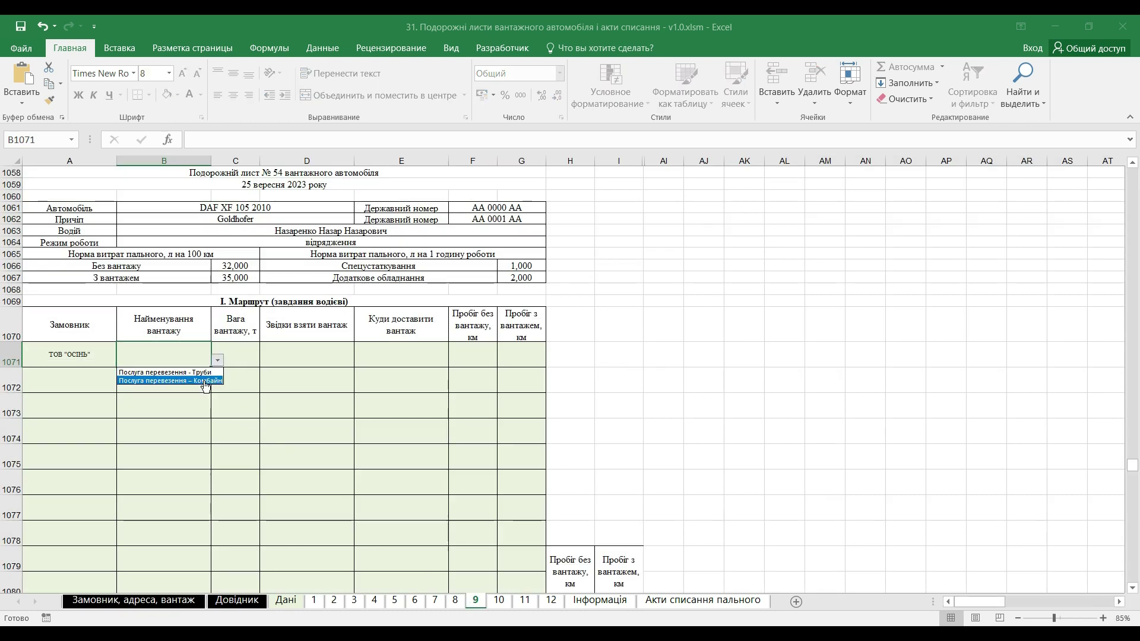
click(203, 383)
click(237, 353)
text(13)
key(Return)
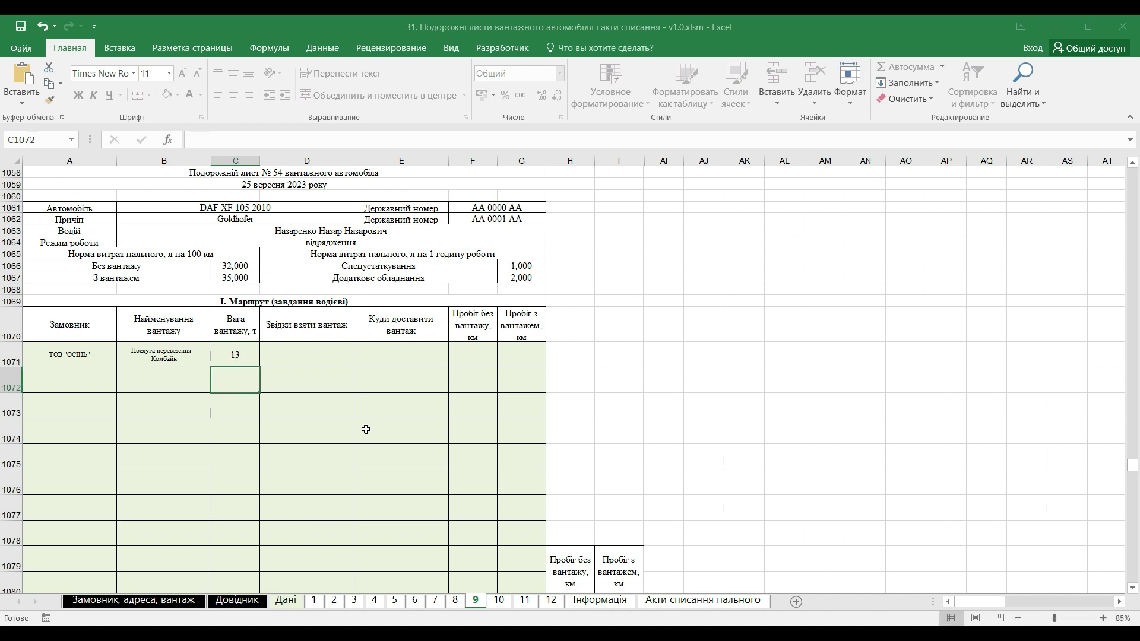
Step: Choose the Lviv address stored in C3 of the address list as the pickup location in D1071
click(326, 360)
click(361, 361)
click(309, 381)
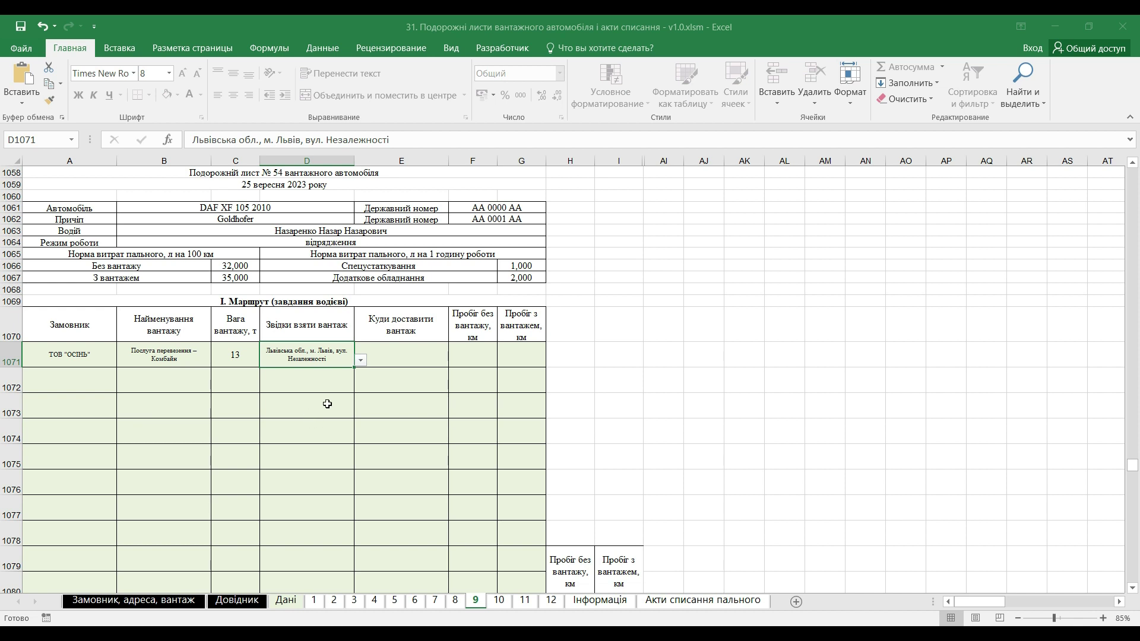
Step: Check the delivery addresses offered for E1071 and add a new Lviv address in C5 of the Замовник, адреса, вантаж sheet
click(411, 354)
click(455, 360)
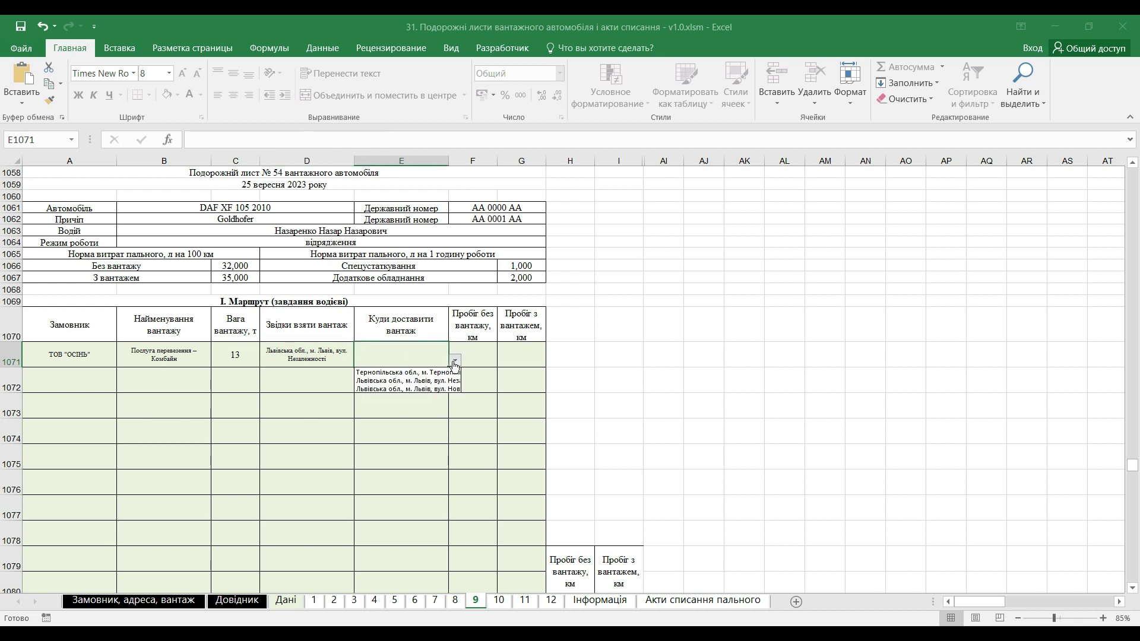
click(430, 413)
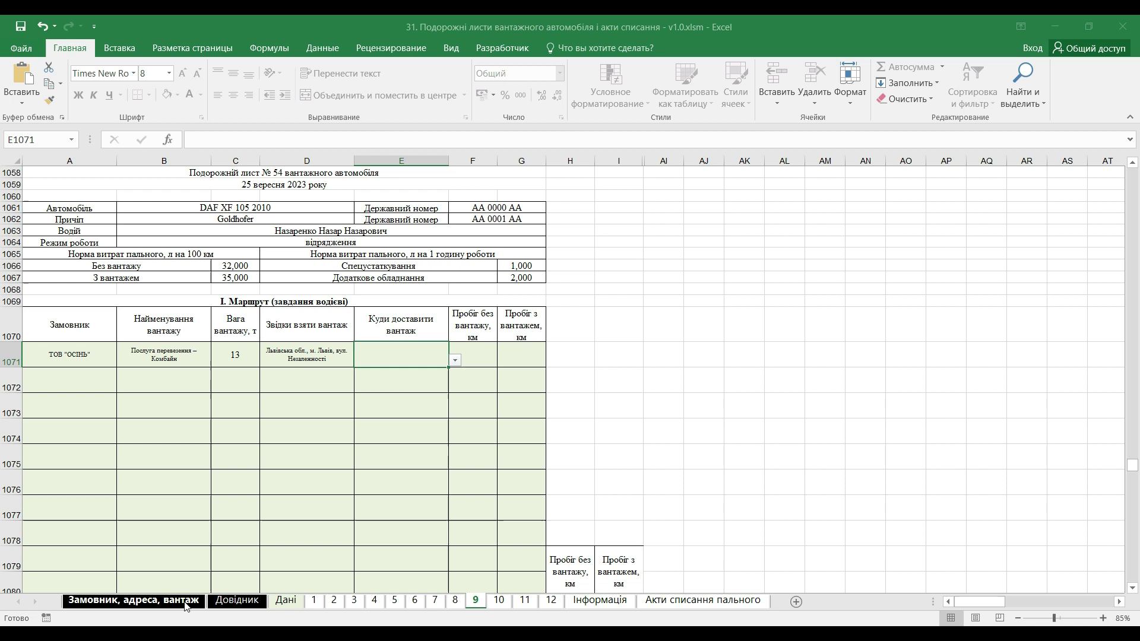
click(133, 601)
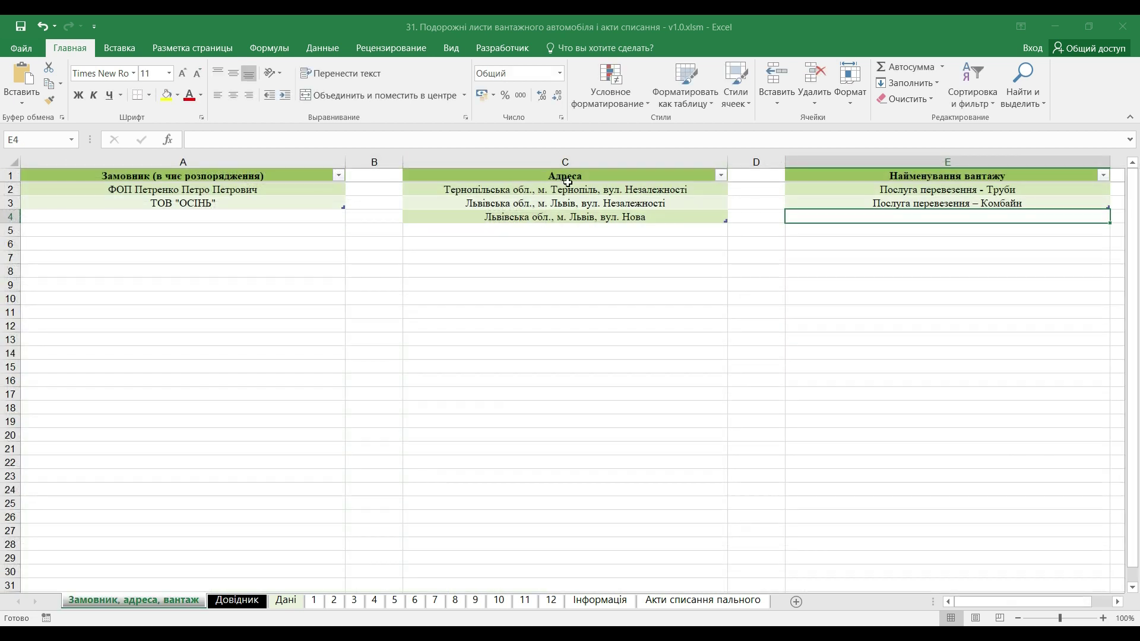
click(580, 229)
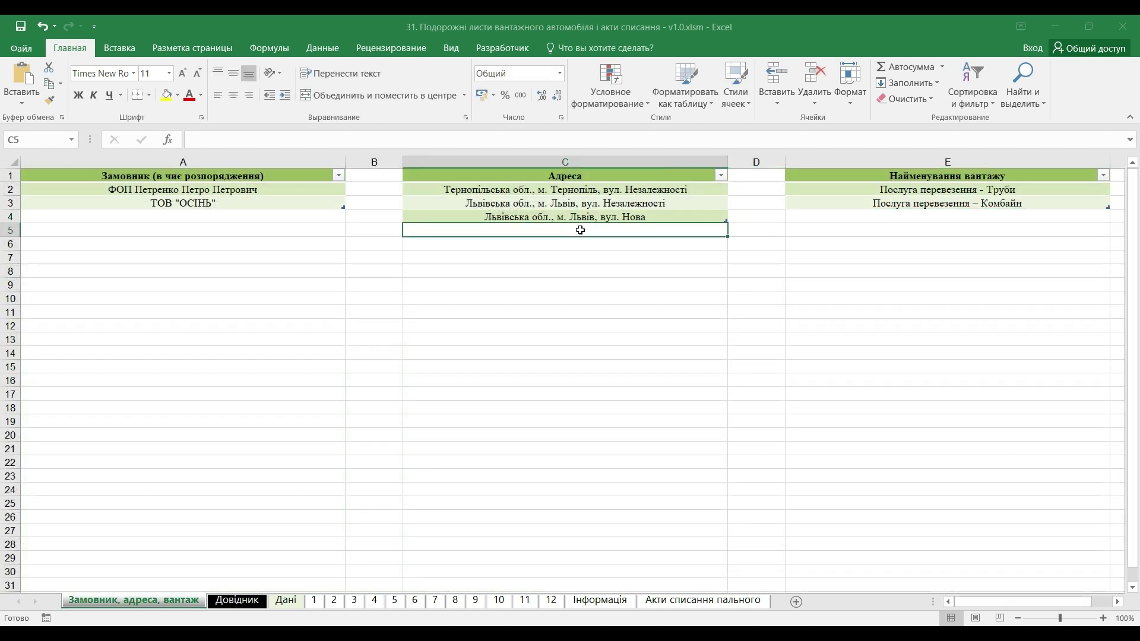
text(Львівська обл., м. Львів, вул. Степова)
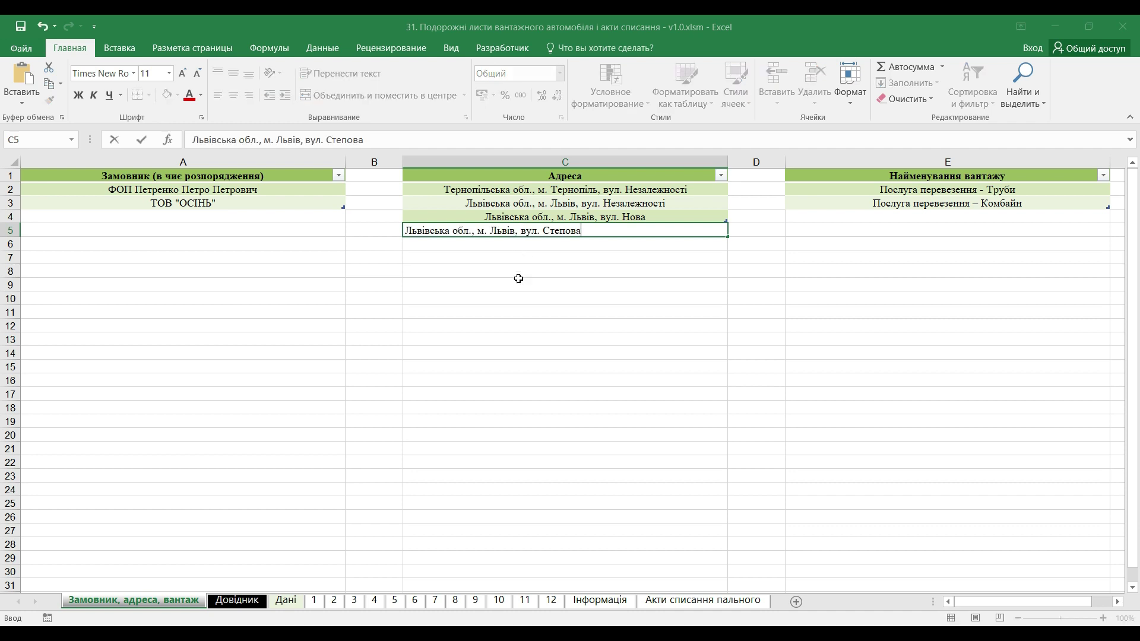
click(519, 282)
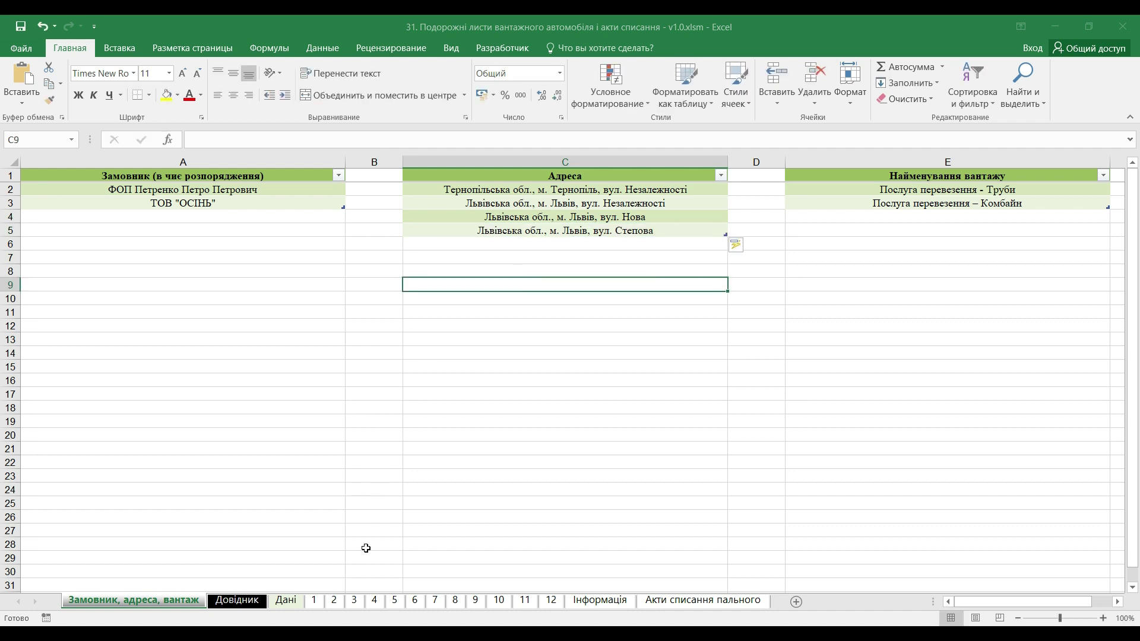
Step: Choose the newly added Lviv address as the delivery location in E1071 of sheet 9
click(474, 600)
click(456, 360)
click(426, 398)
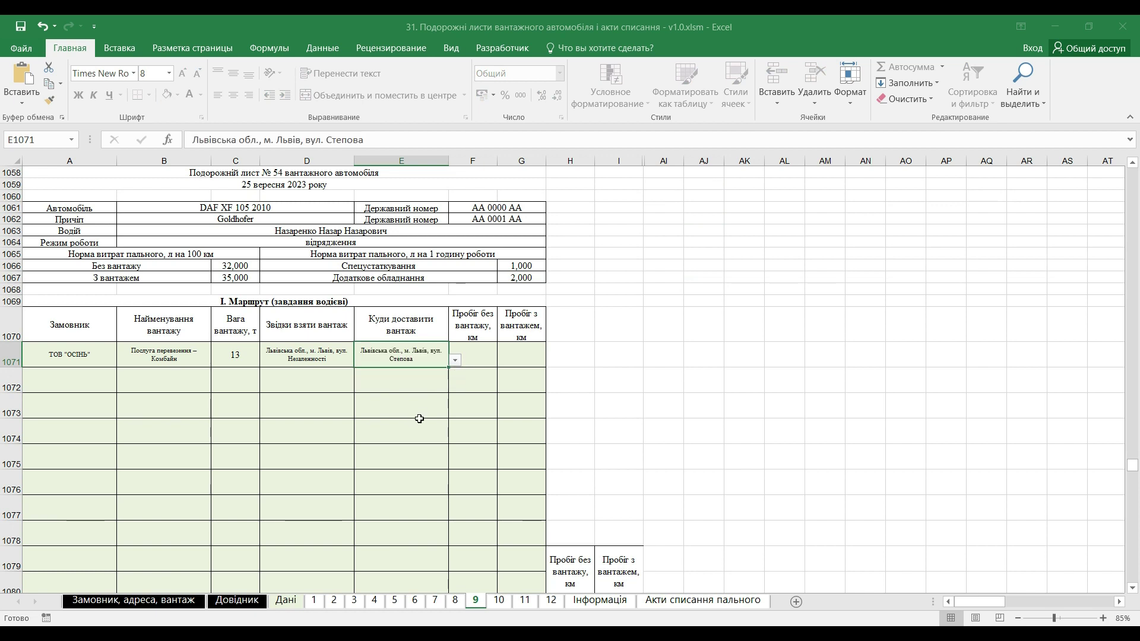
Step: Copy the delivery address from E1071 to D1072 and choose the first row's pickup address as the destination in E1072
key(ctrl+c)
click(320, 389)
key(ctrl+v)
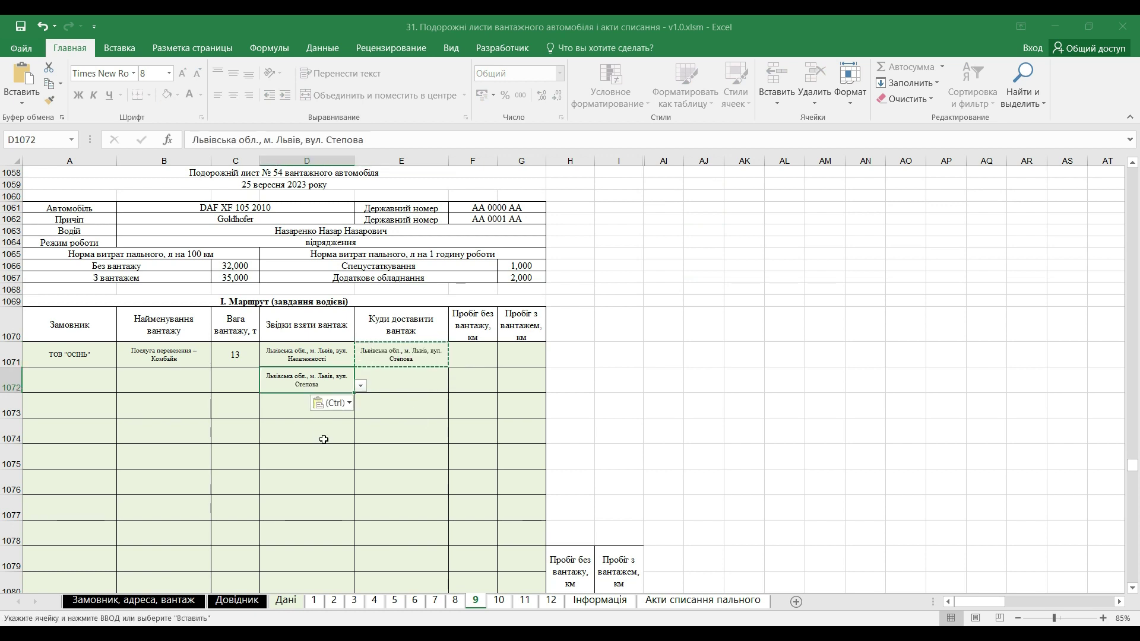
click(420, 386)
click(455, 386)
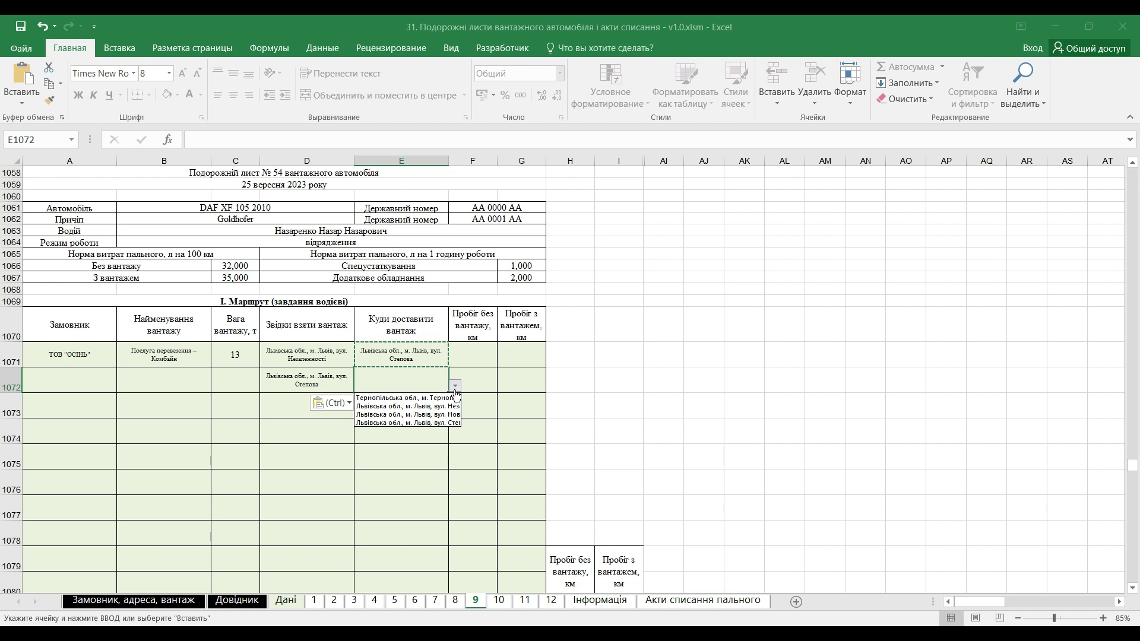
click(448, 409)
Step: Check the mileage difference cells H1081 and I1081, and enter 50 km with cargo in G1071 and 50 km without cargo in F1072
scroll(394, 400, down, 2)
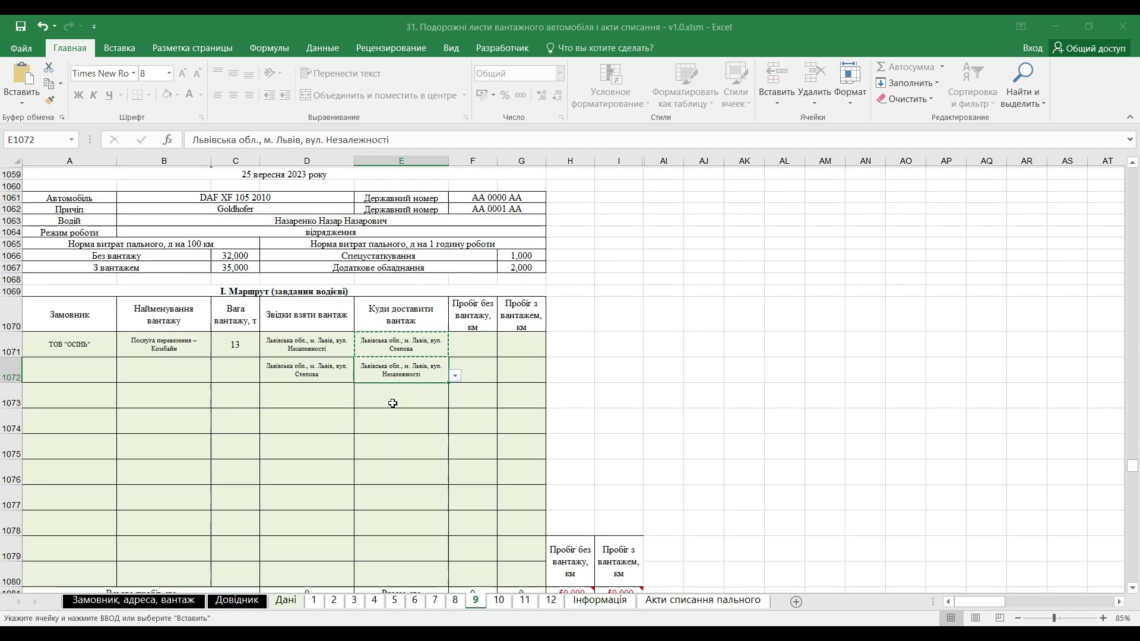
scroll(393, 404, down, 1)
drag(565, 458, 618, 499)
click(582, 521)
mouse_move(575, 499)
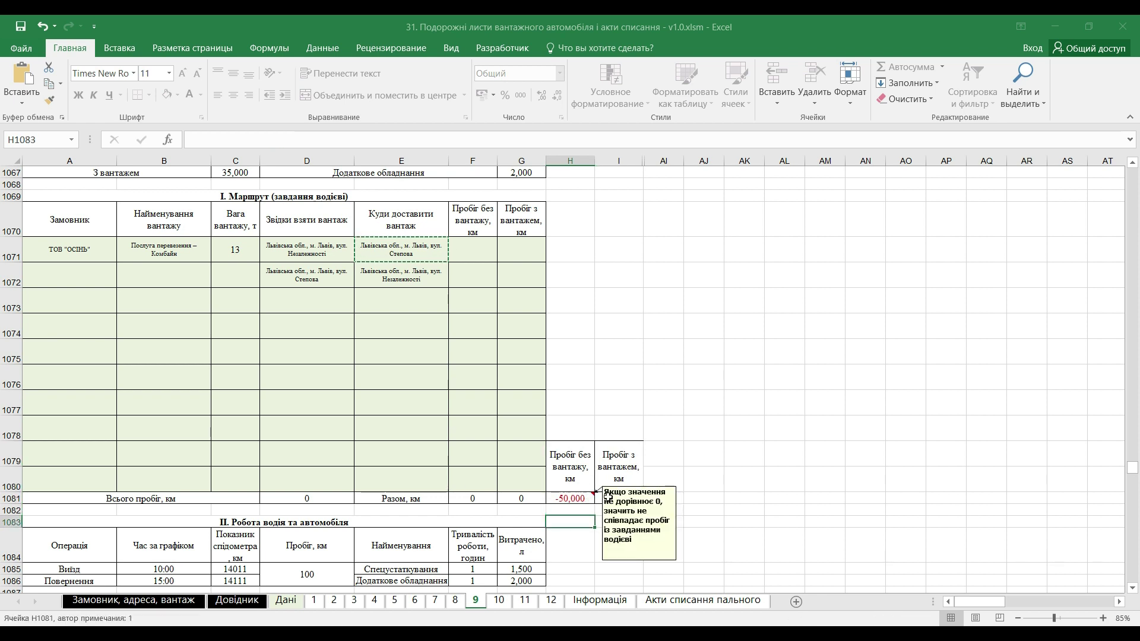
mouse_move(613, 499)
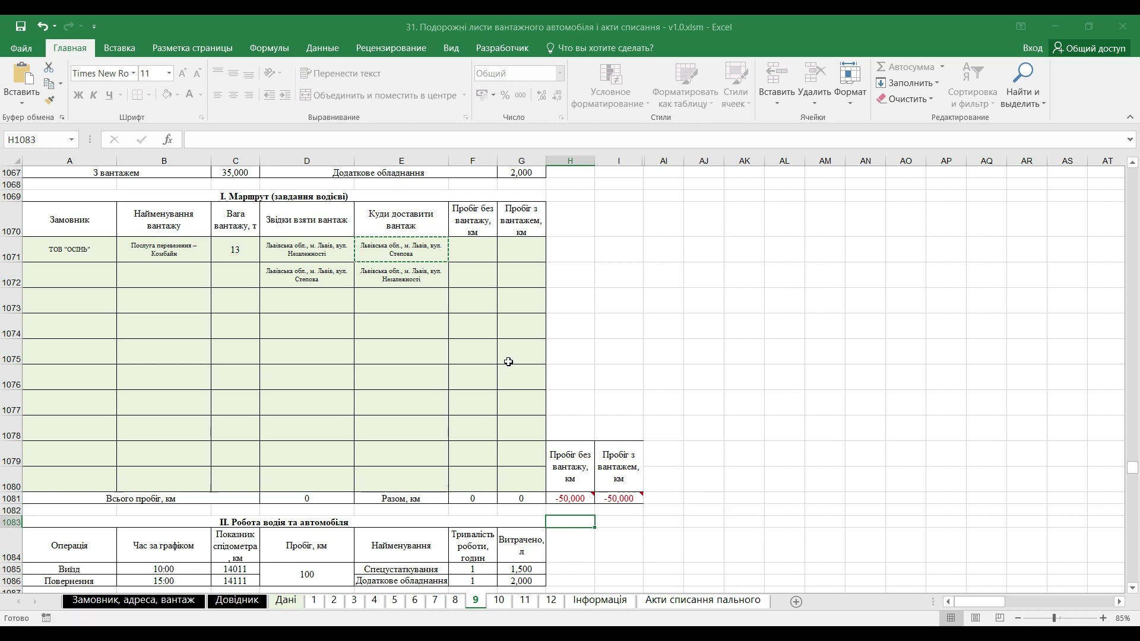
click(520, 250)
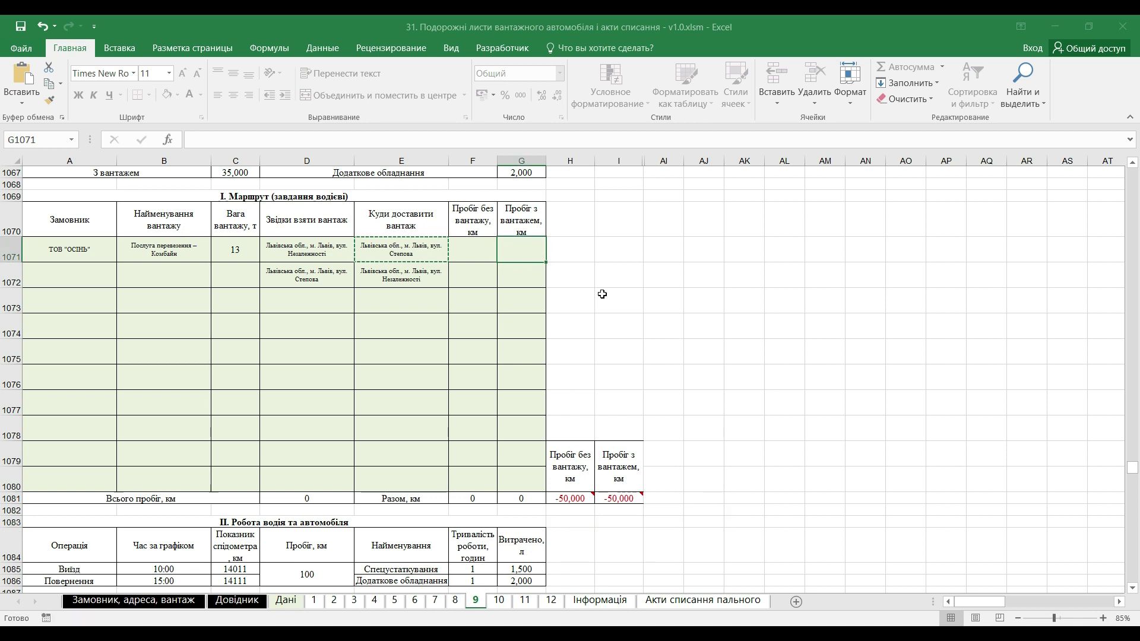
text(50)
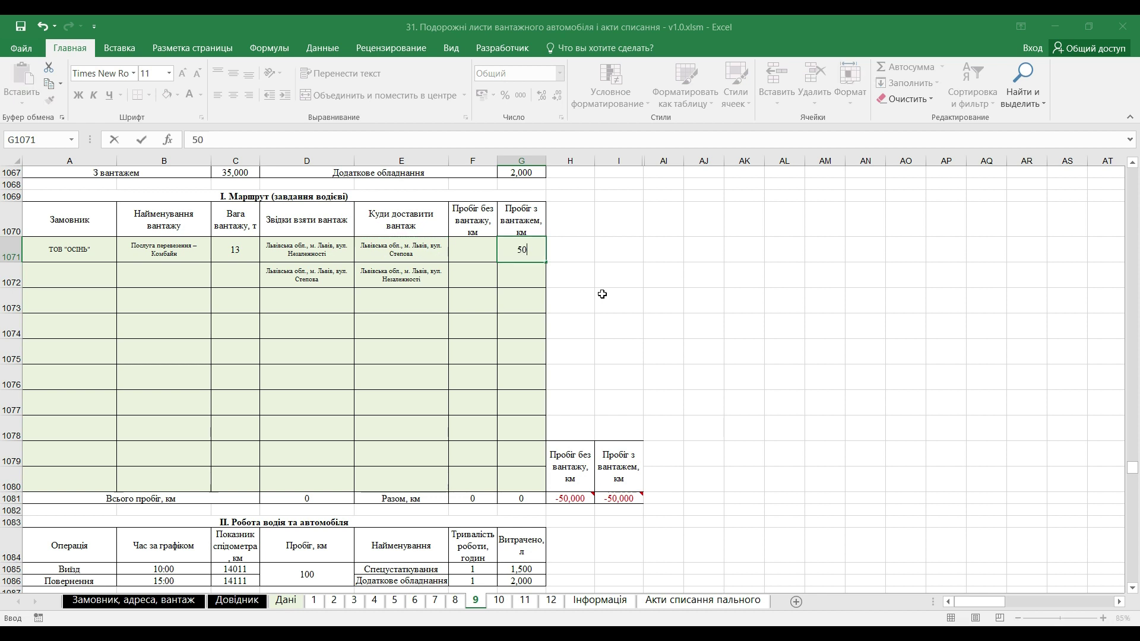
key(Return)
click(488, 277)
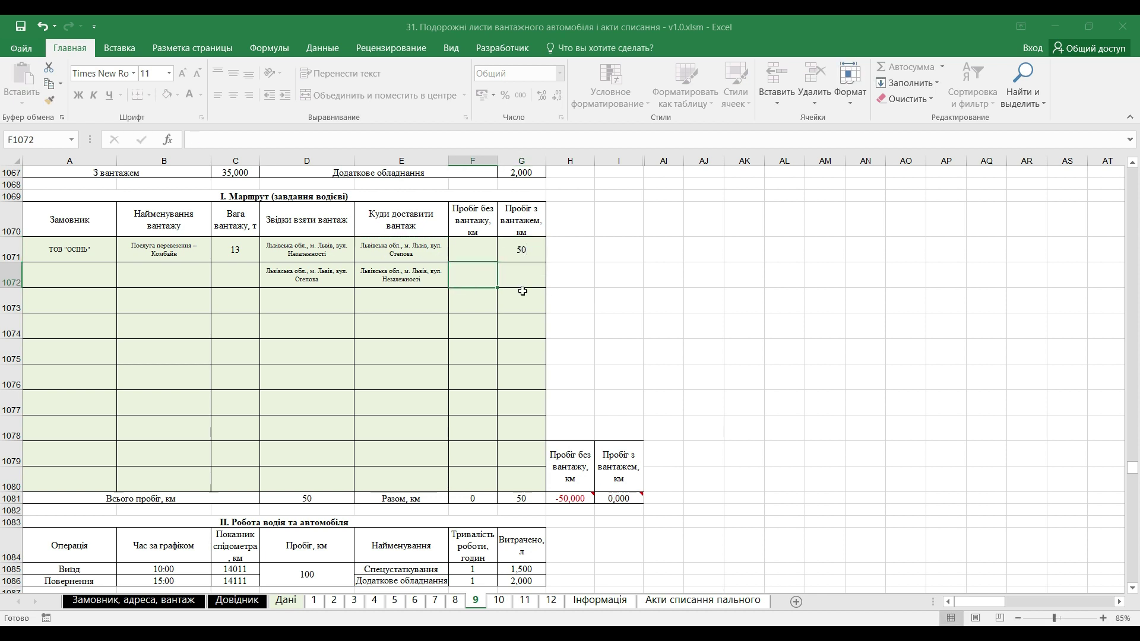
text(50)
key(Return)
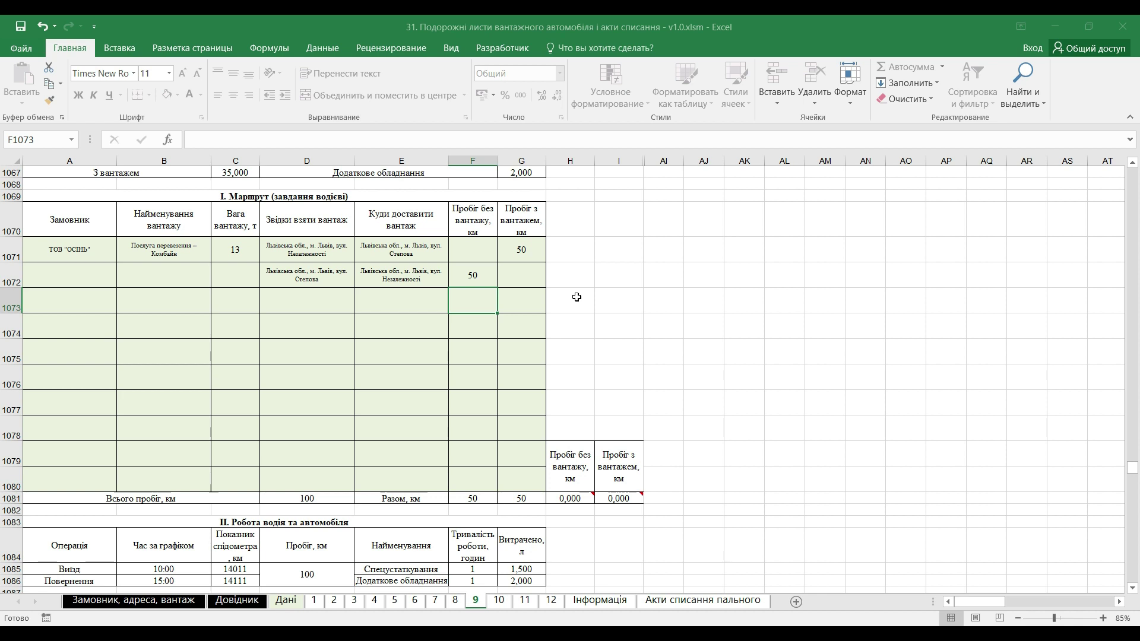
Step: Review the driver work and fuel sections of waybill No. 54 and the yearly summary on the Інформація sheet
scroll(394, 385, down, 3)
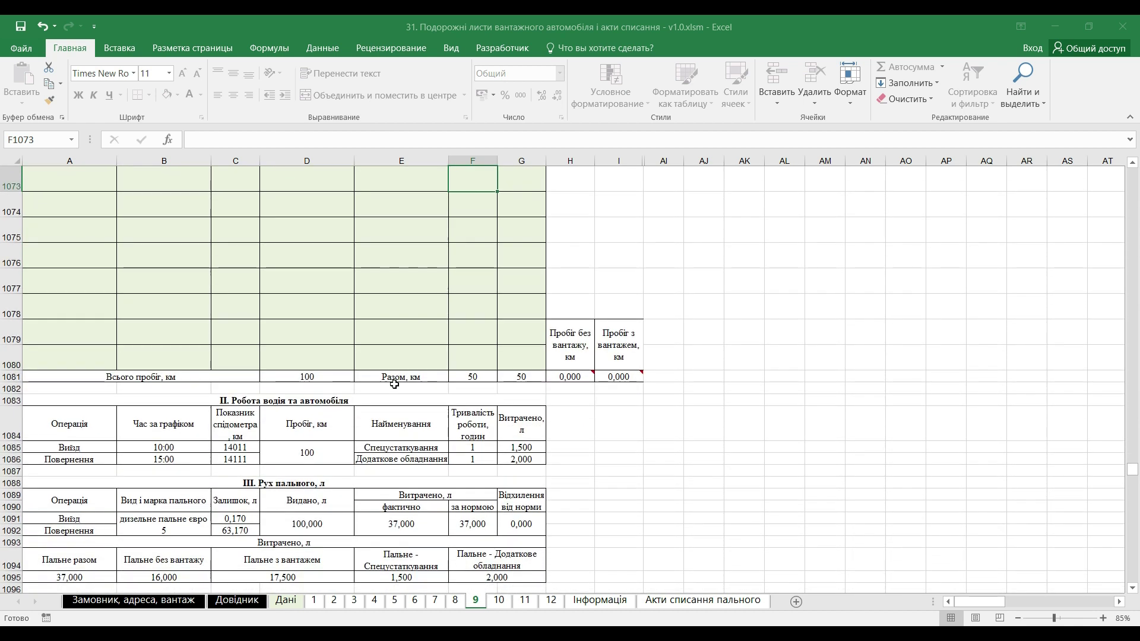
scroll(394, 385, down, 1)
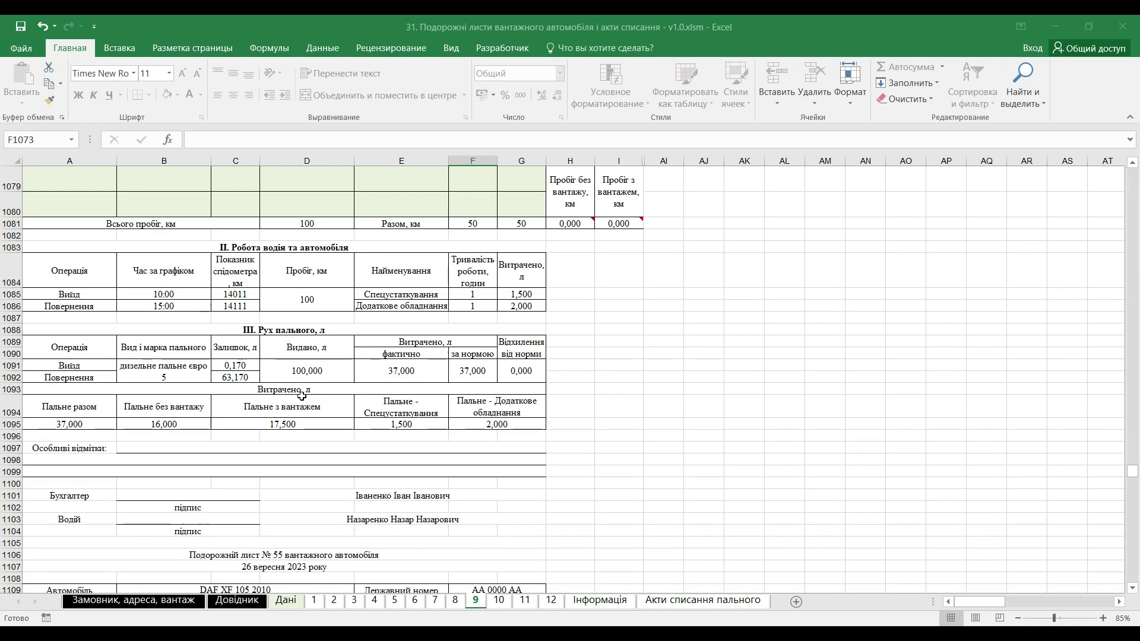
scroll(302, 396, up, 1)
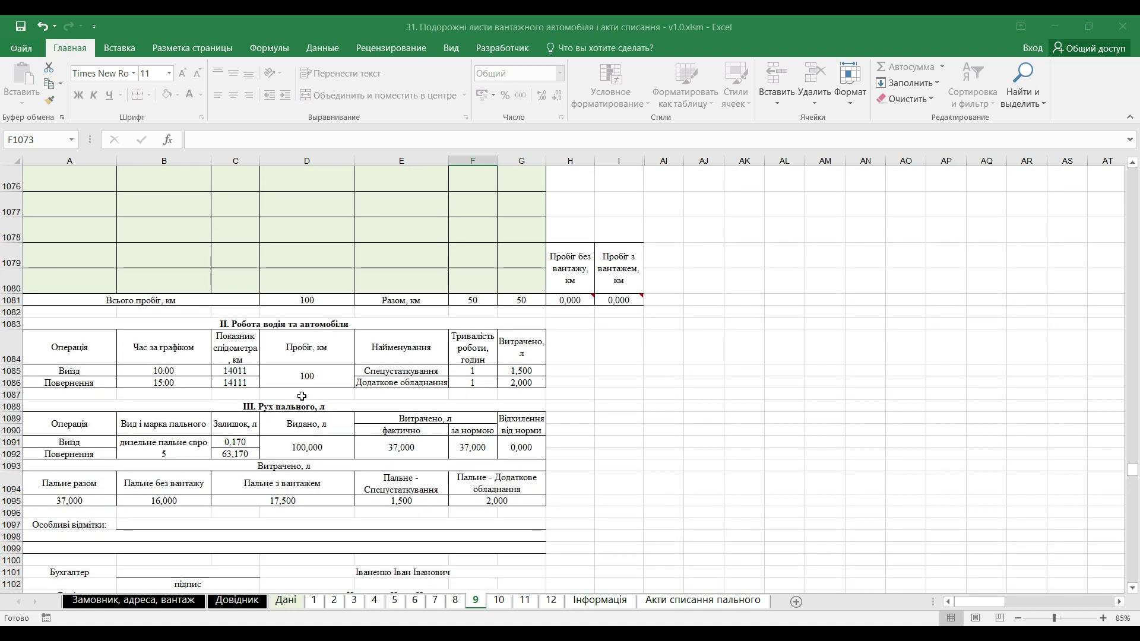
scroll(302, 396, up, 1)
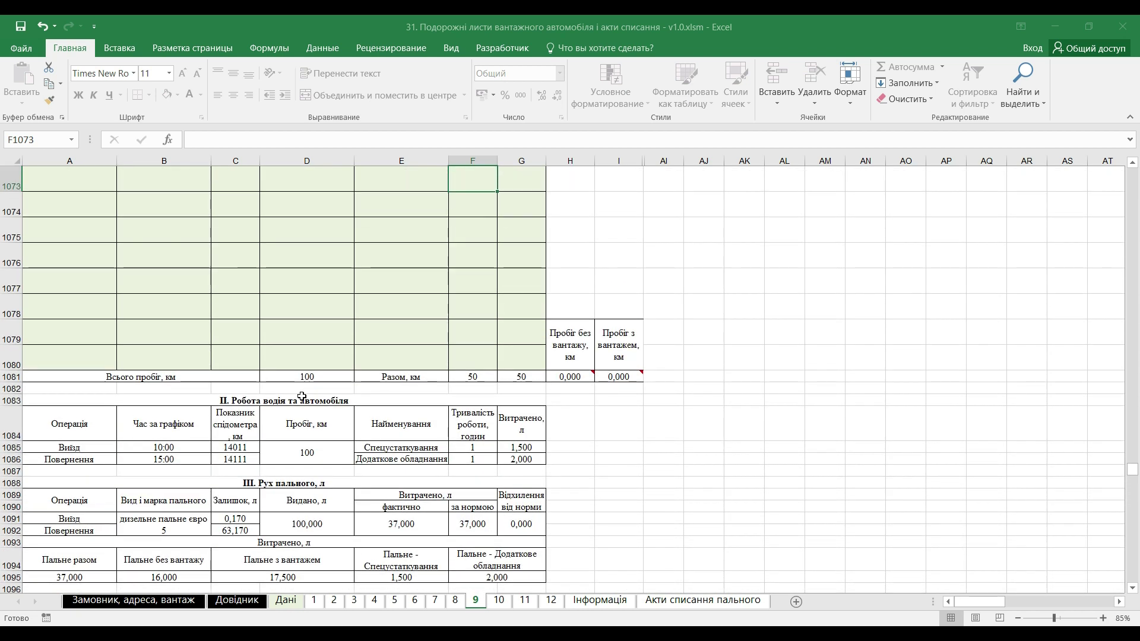
scroll(302, 397, down, 2)
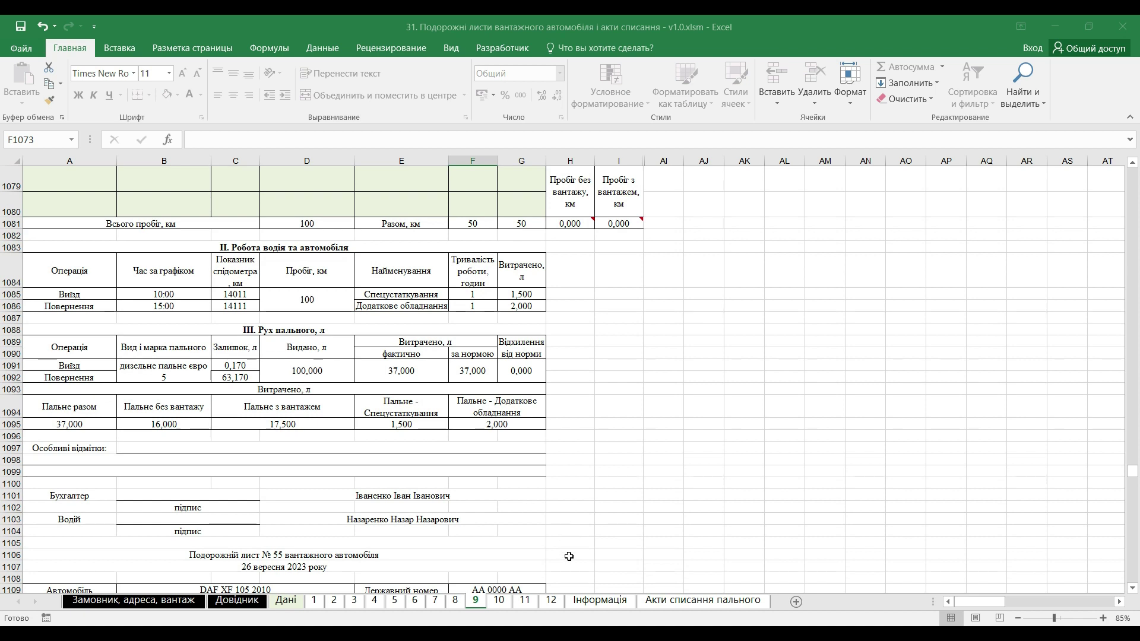
click(600, 600)
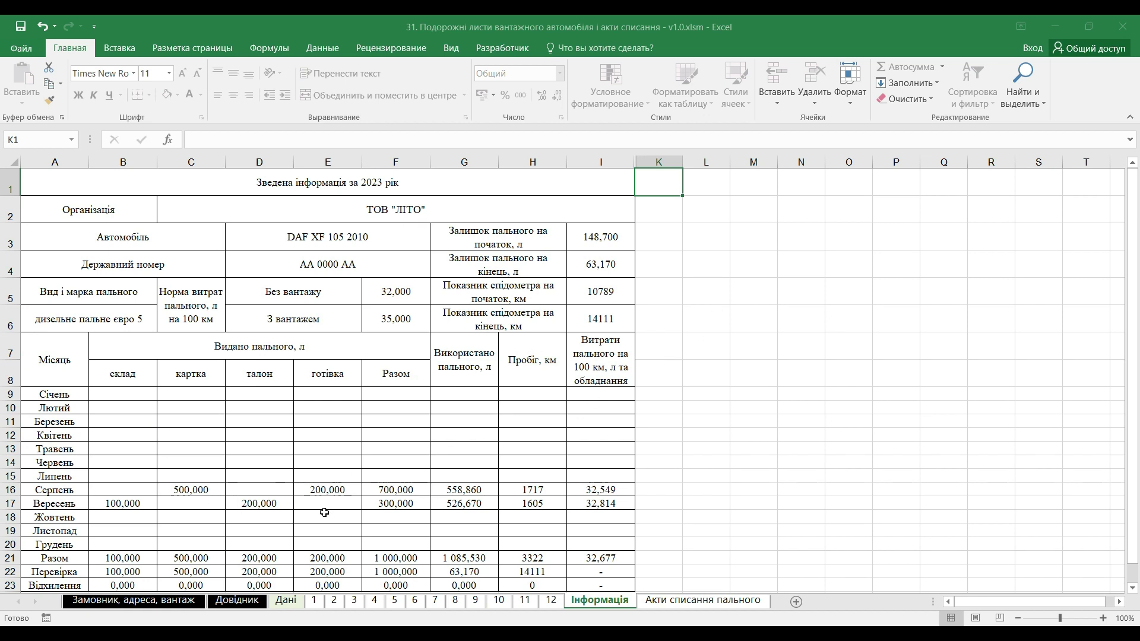
scroll(324, 512, down, 1)
scroll(324, 513, up, 1)
drag(612, 233, 618, 317)
Step: Return to the Дані sheet and locate the Показник спідометра data-entry option, AN8, and the first trip row
click(286, 607)
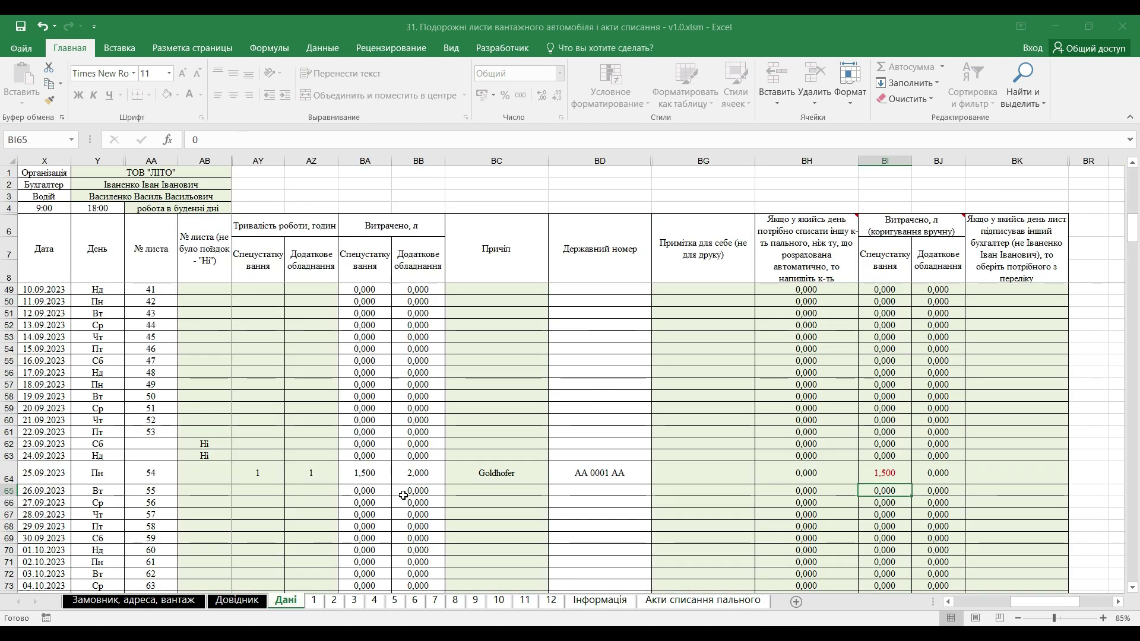
click(822, 479)
key(Left)
key(Left)
key(Left)
key(Left)
key(Left)
key(Left)
key(Left)
key(Left)
key(Left)
key(Left)
key(Left)
key(Left)
key(Left)
key(Left)
key(Left)
key(Left)
key(Left)
key(Left)
key(Left)
key(Left)
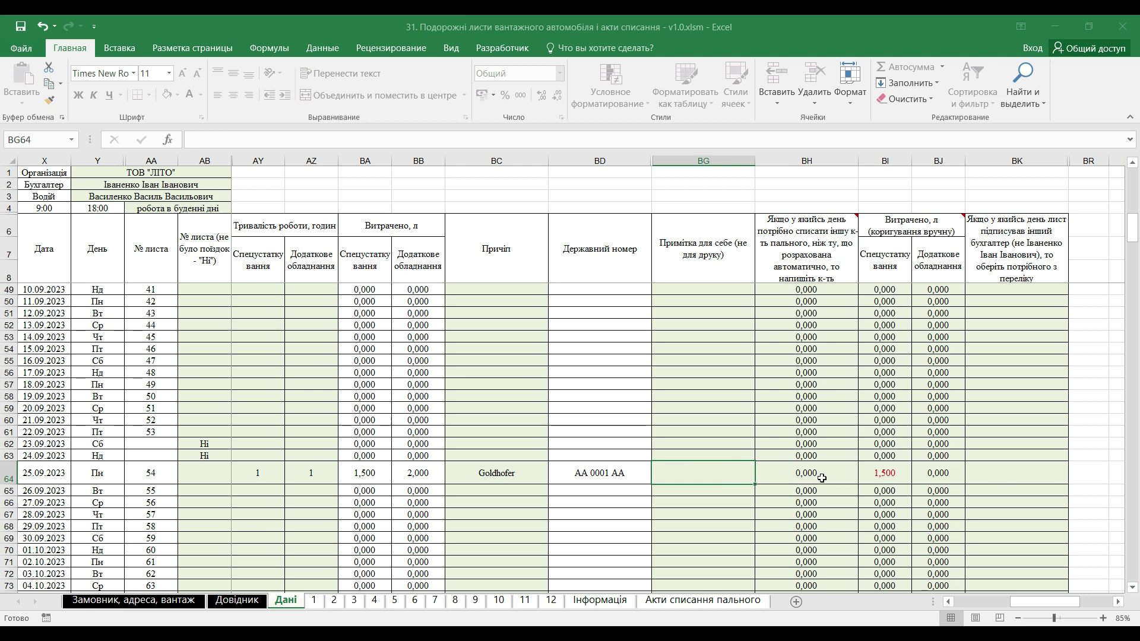
key(Left)
key(Left)
key(Left)
key(Left)
key(Left)
key(Left)
key(Left)
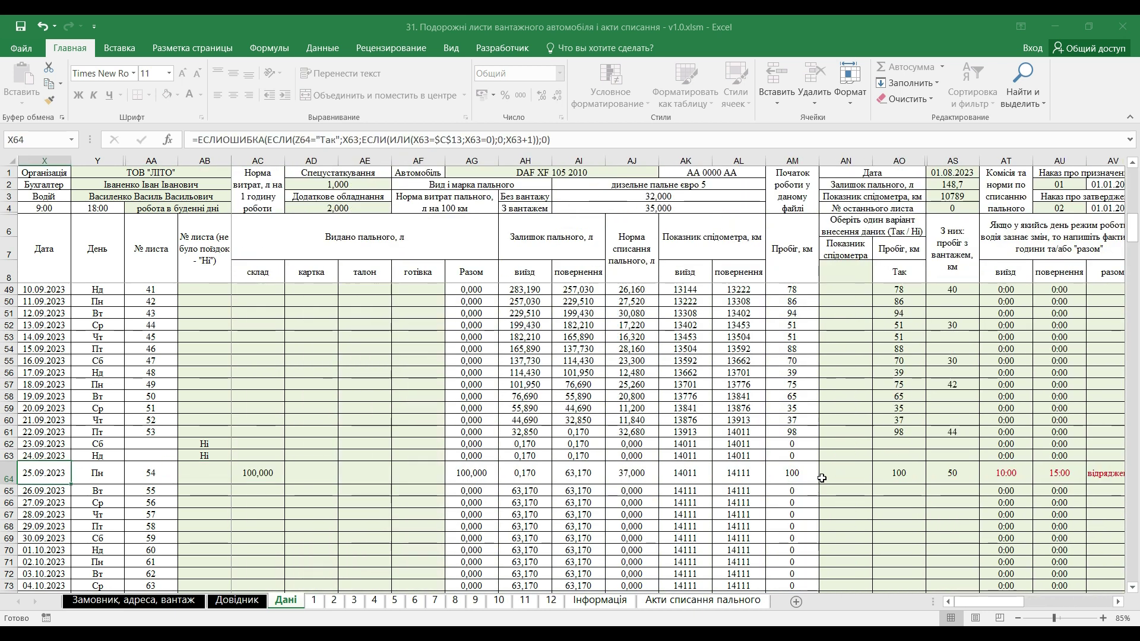
click(840, 274)
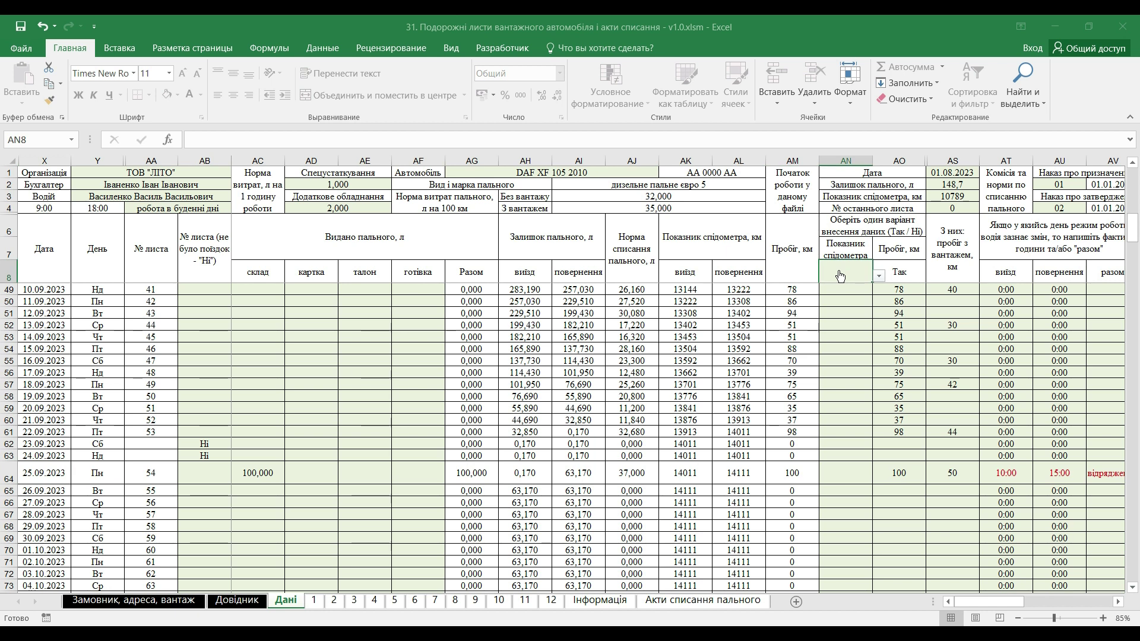
key(Down)
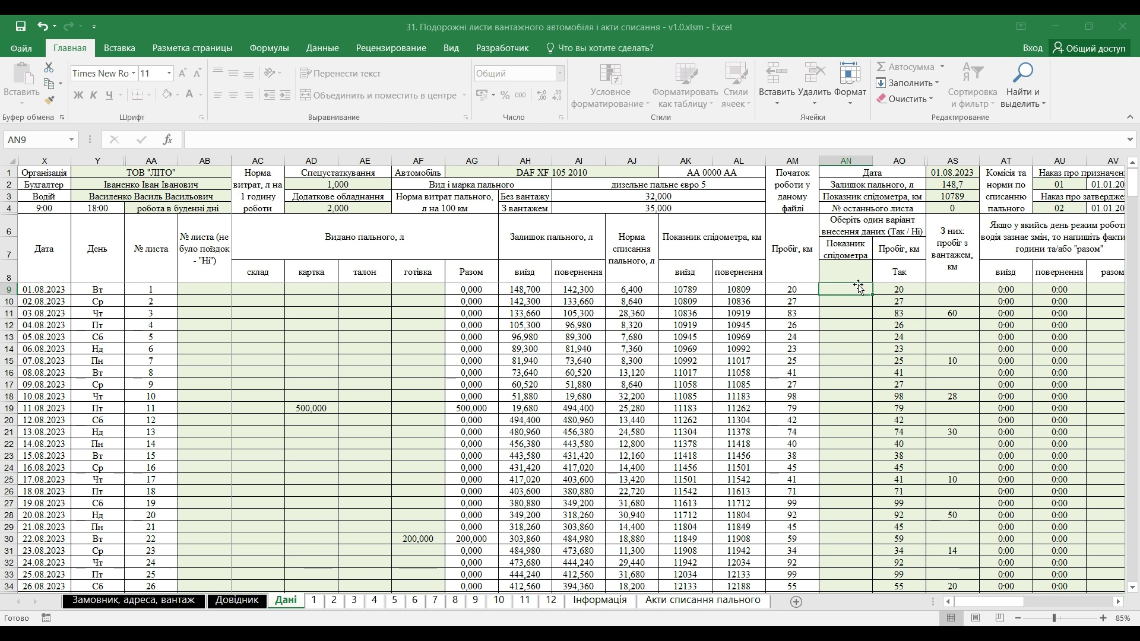
Step: Try Так in AN8 to switch data entry to odometer readings, and clear the cell
click(848, 272)
click(878, 277)
click(829, 288)
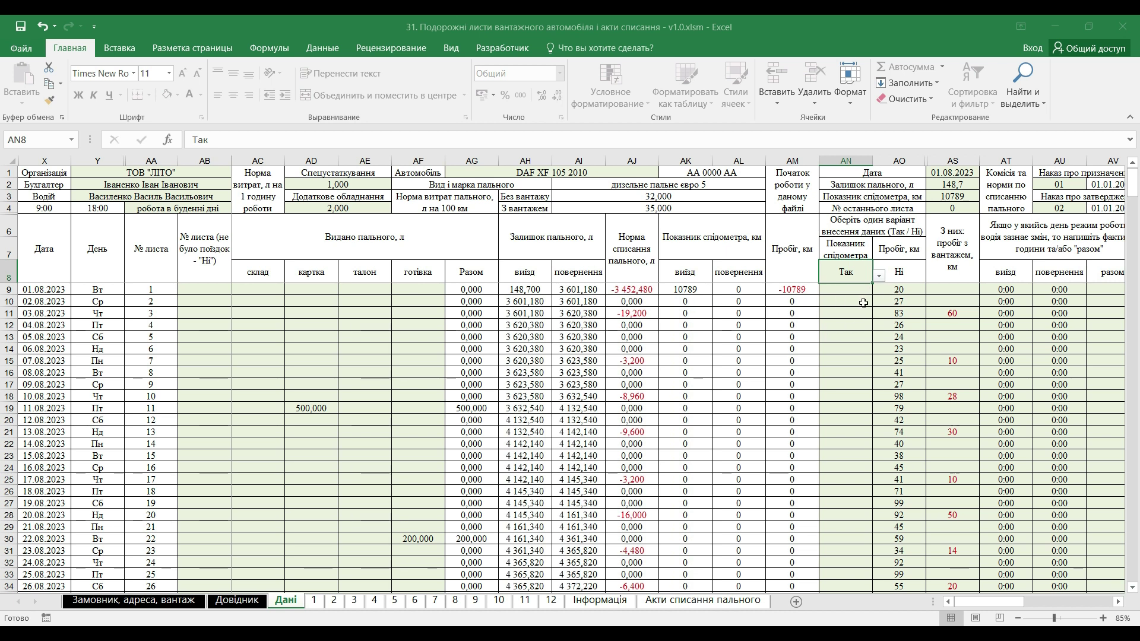
key(Delete)
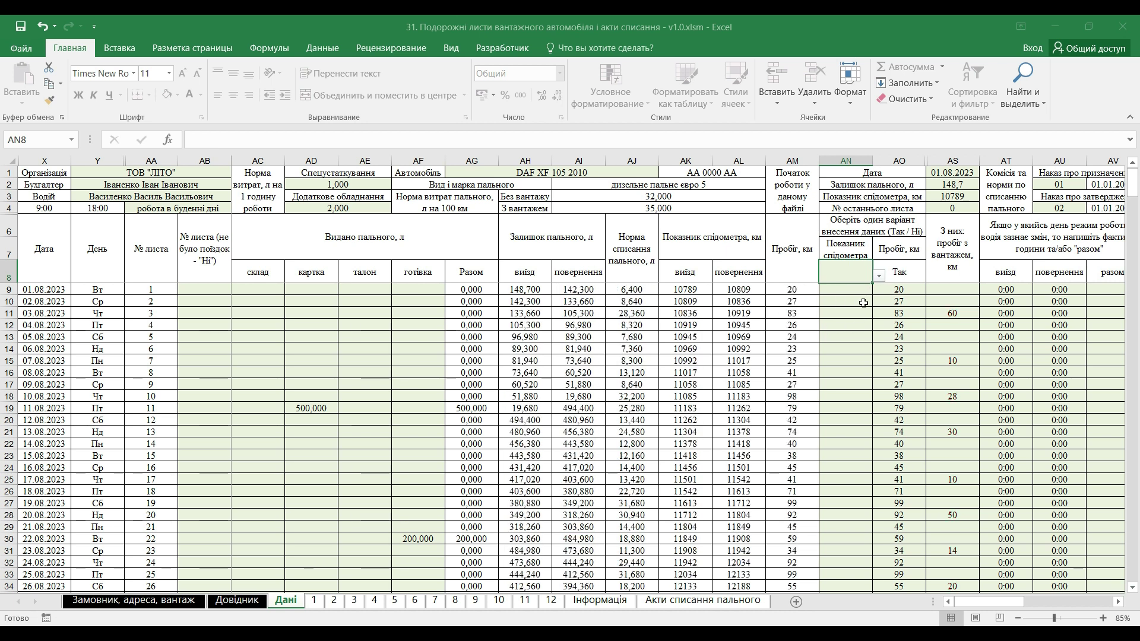
Step: Copy the return odometer readings from AL9 and the trip rows below, and paste them as values into the Показник спідометра column from AN9
drag(741, 293, 751, 432)
key(ctrl+c)
scroll(819, 380, up, 6)
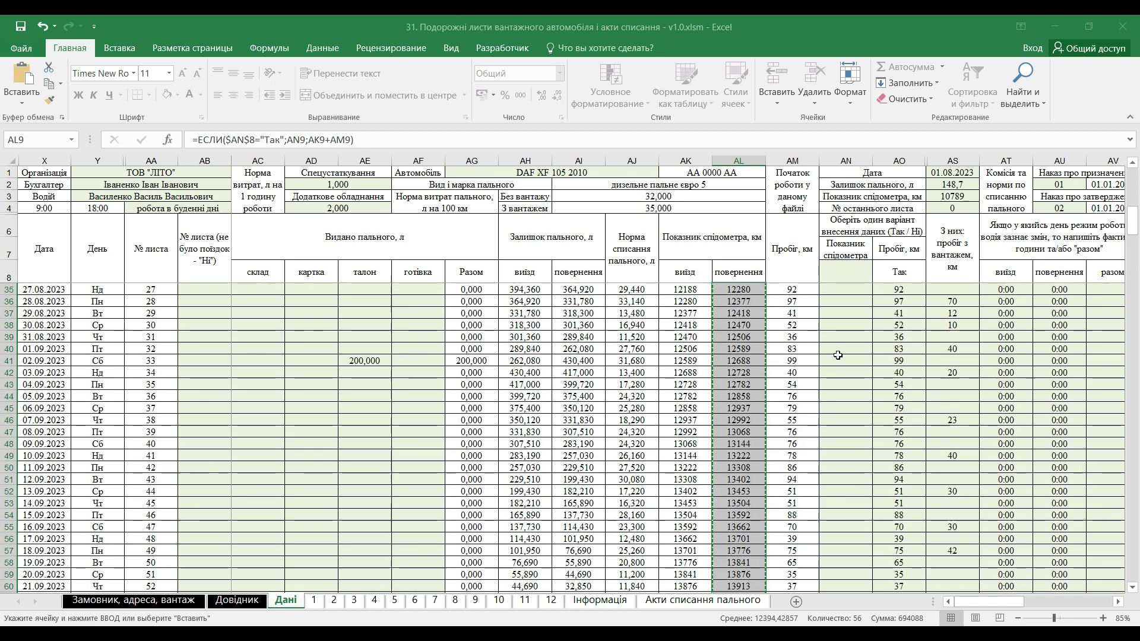
click(850, 273)
scroll(852, 275, up, 9)
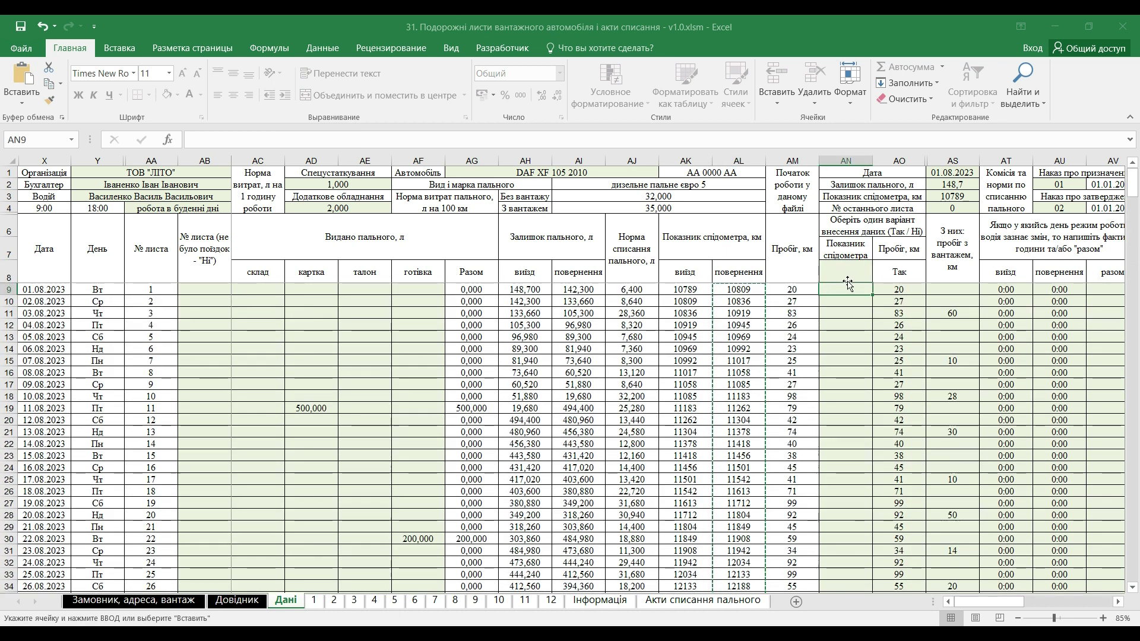
right_click(846, 290)
click(897, 353)
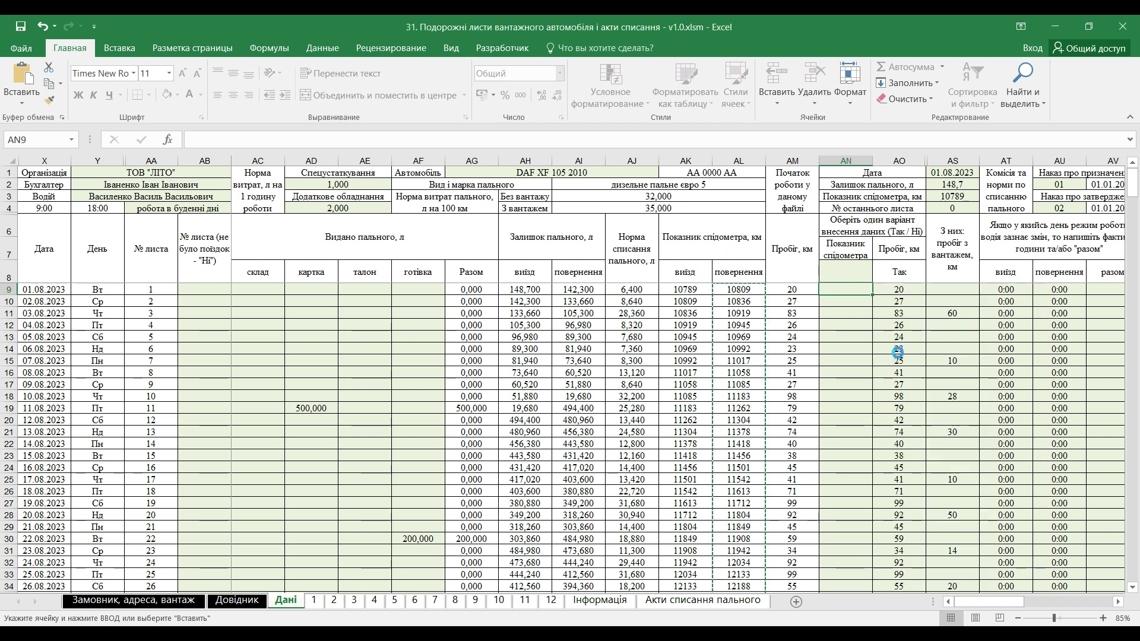
click(853, 337)
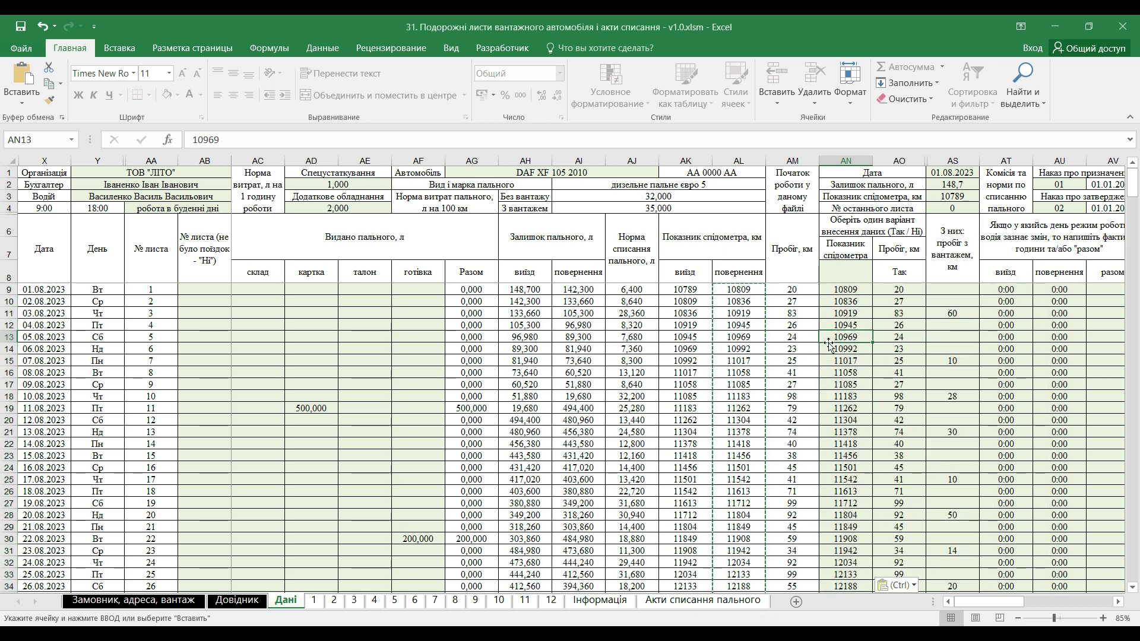
Step: Set AN8 to Так so that trip data is entered by odometer readings
click(843, 276)
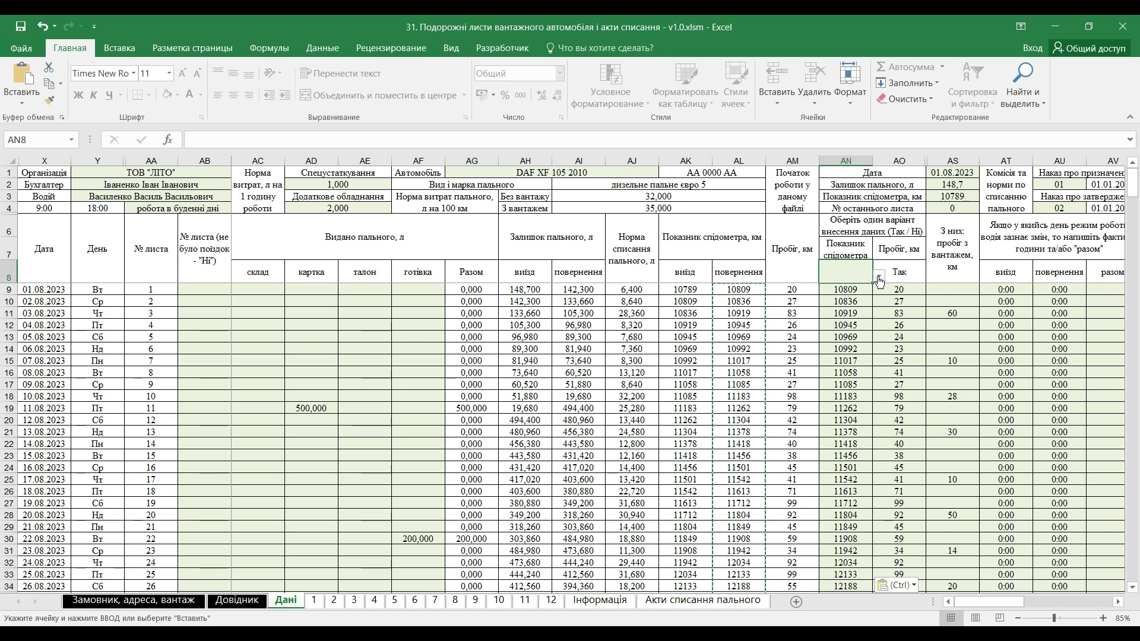
click(879, 276)
click(844, 288)
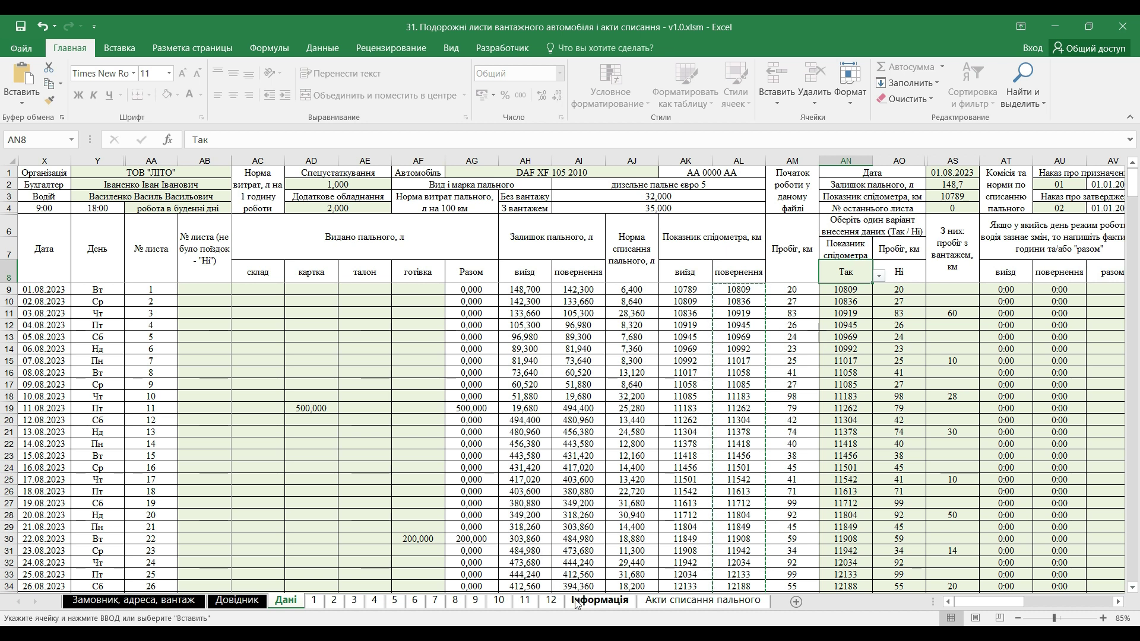
Step: Check the start and end fuel balances and odometer readings in I3:I6 on the Інформація sheet
click(600, 600)
drag(609, 237, 612, 324)
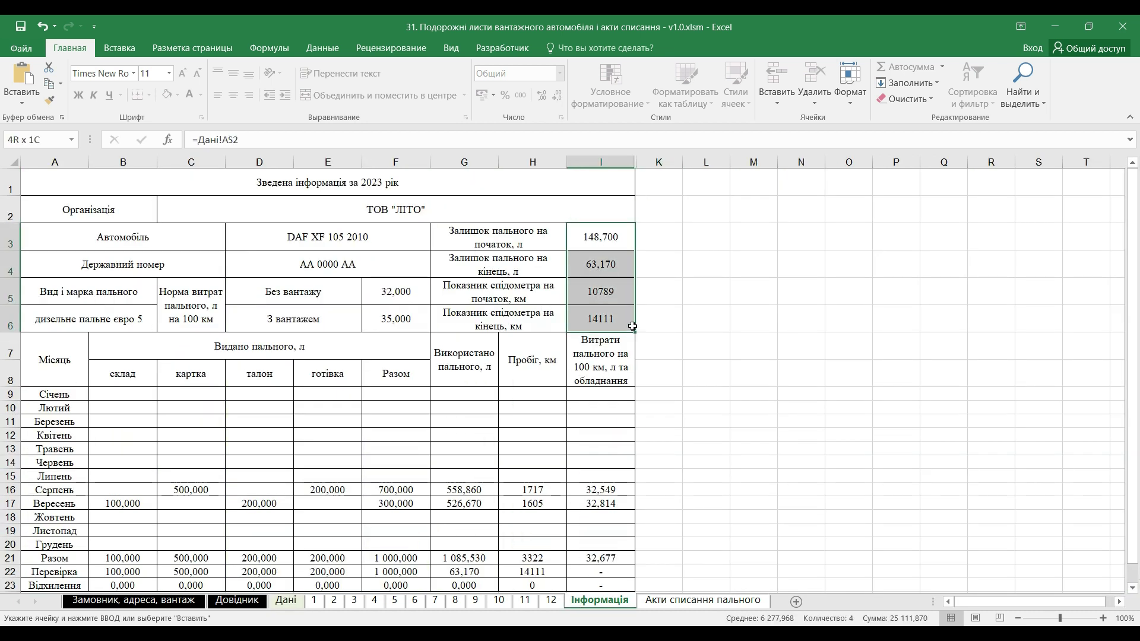
click(657, 185)
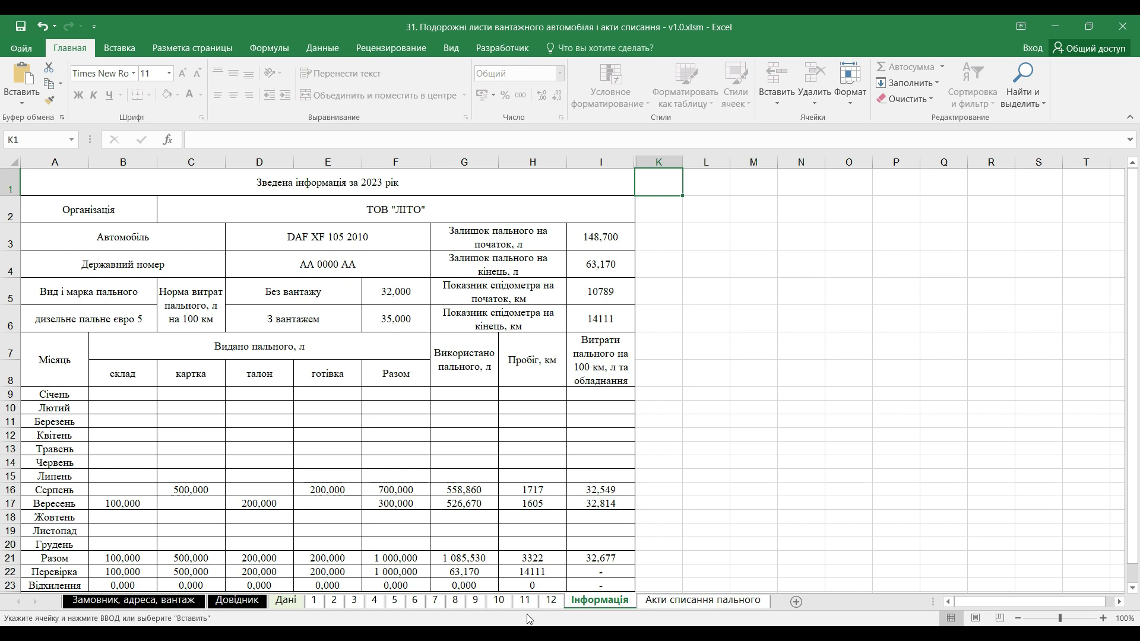
Step: Open the print preview of sheet 9 and zoom in on waybill No. 54, page 23
click(476, 602)
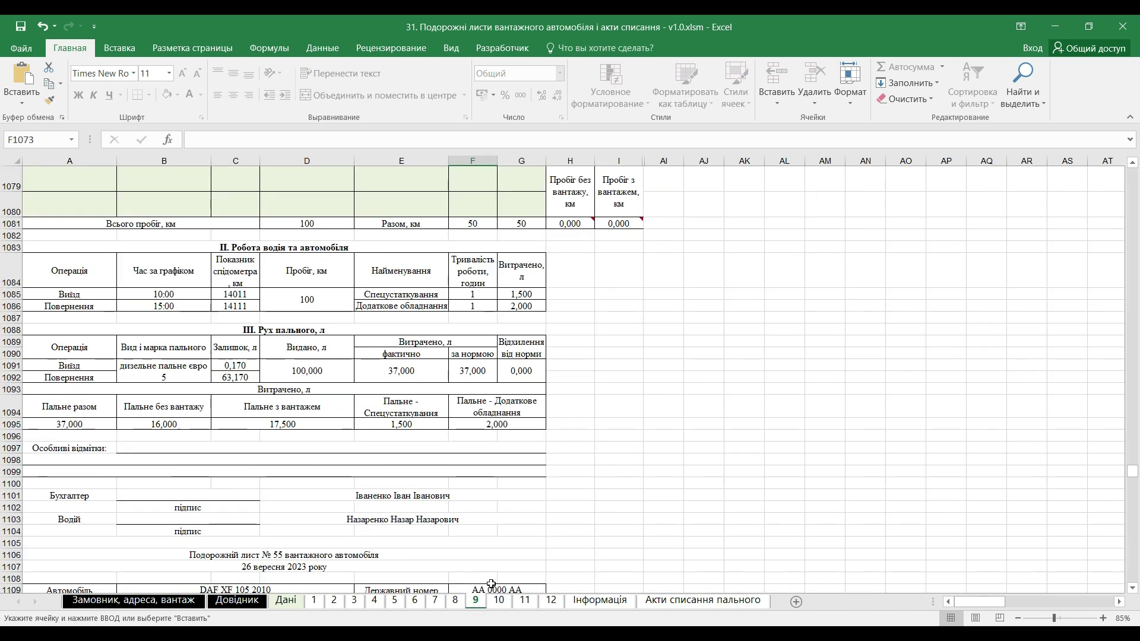
key(ctrl+p)
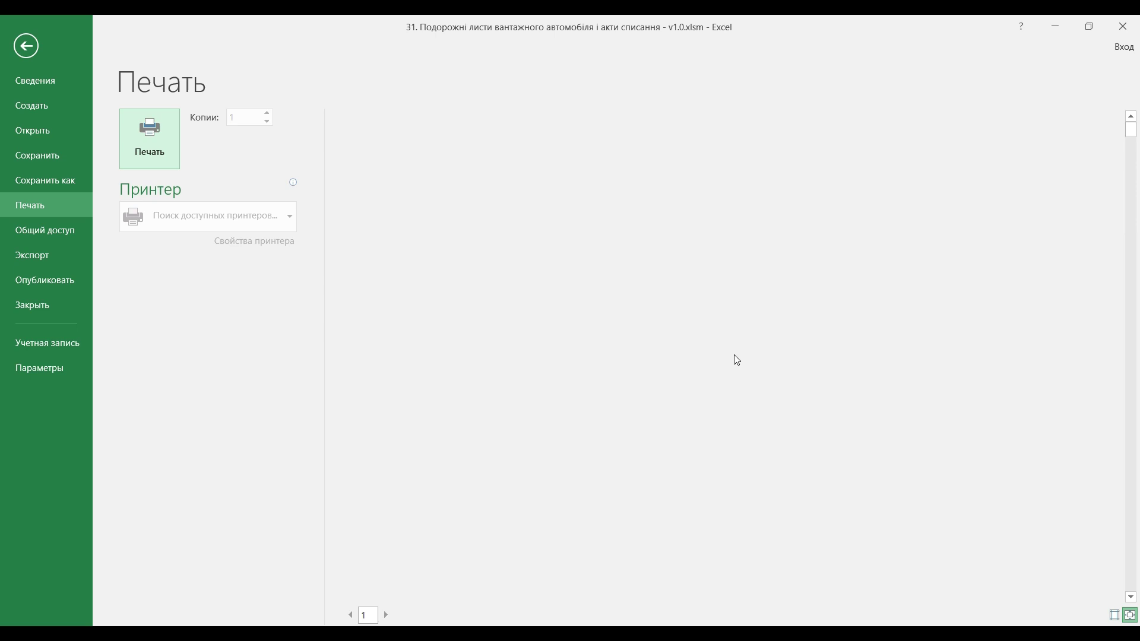
scroll(746, 325, down, 2)
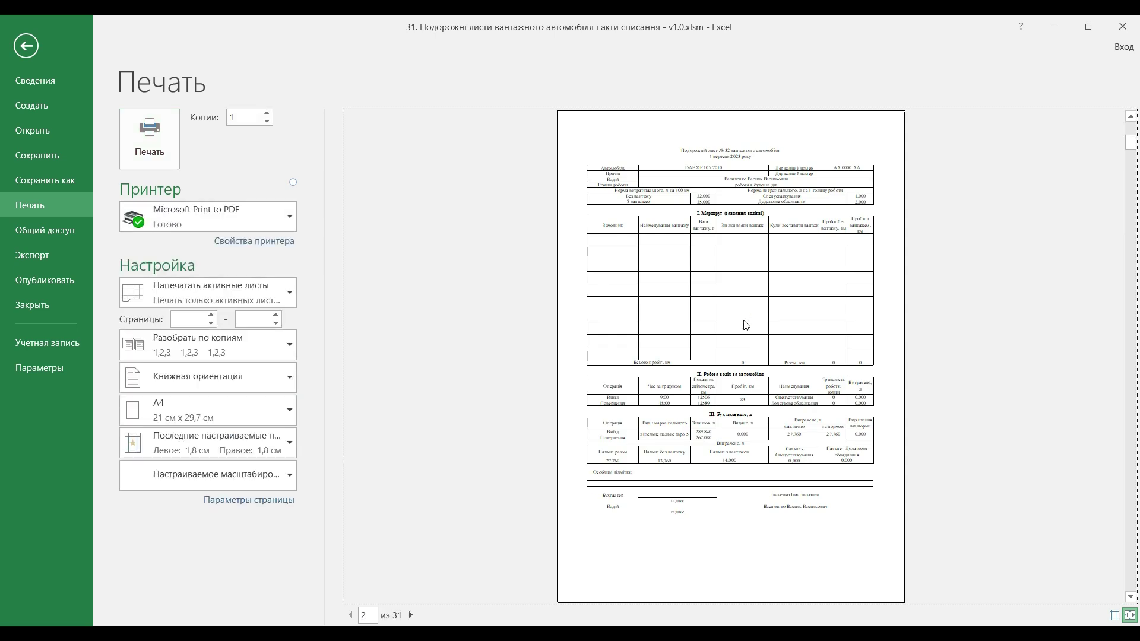
scroll(1132, 223, down, 2)
scroll(1132, 223, down, 8)
drag(1130, 310, 1130, 463)
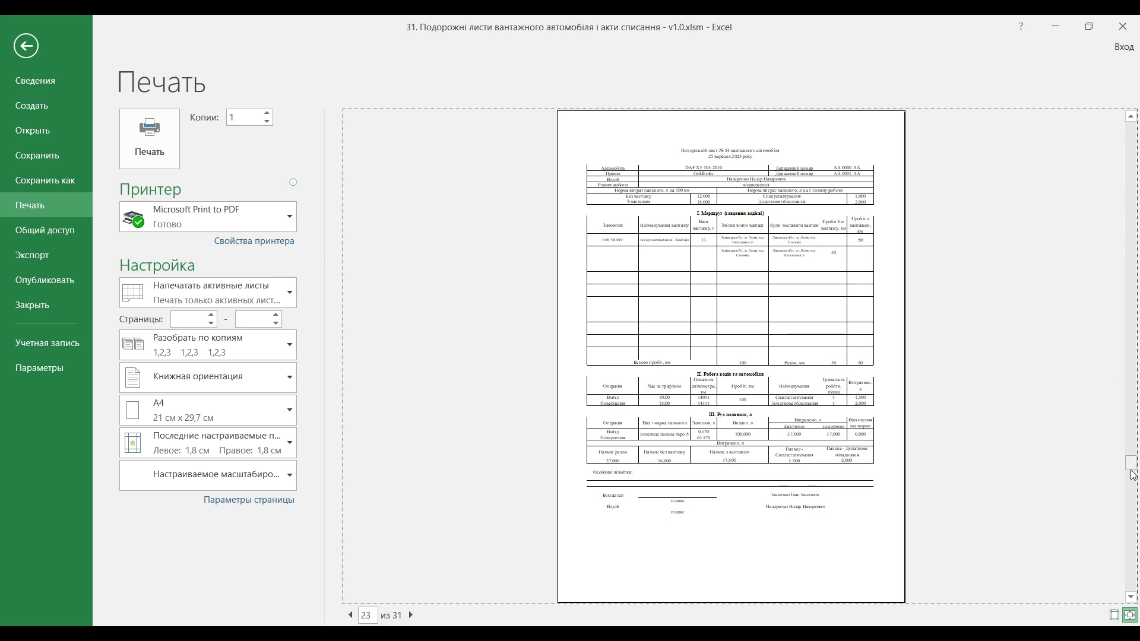
click(784, 230)
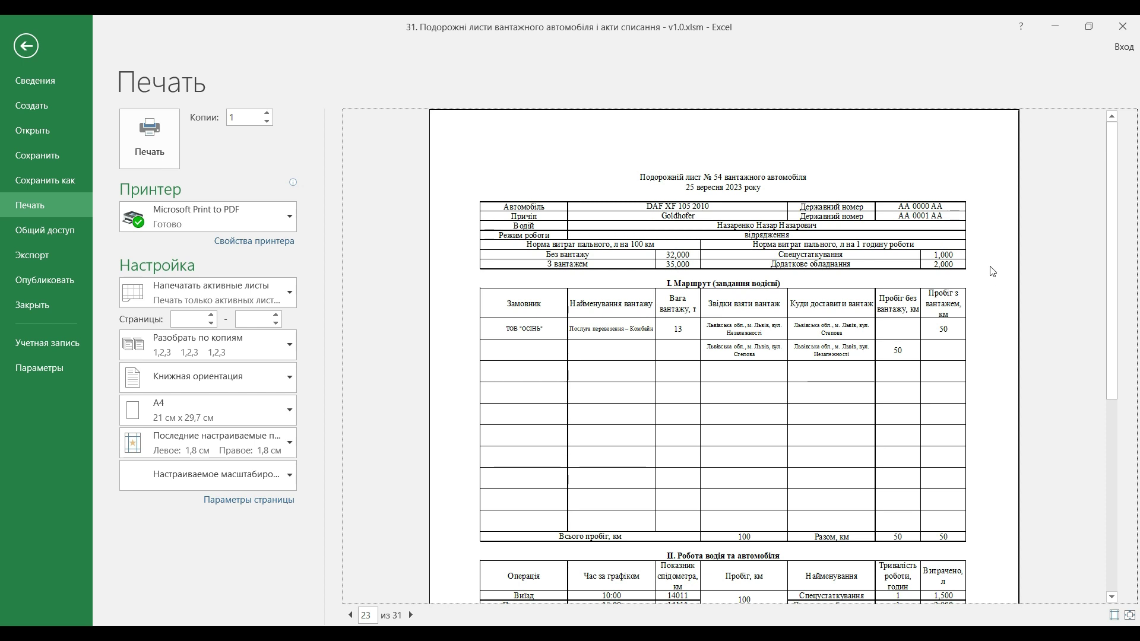
Step: Examine the route, driver work, fuel movement and signature sections of waybill No. 54 in the print preview
drag(1114, 180, 1111, 222)
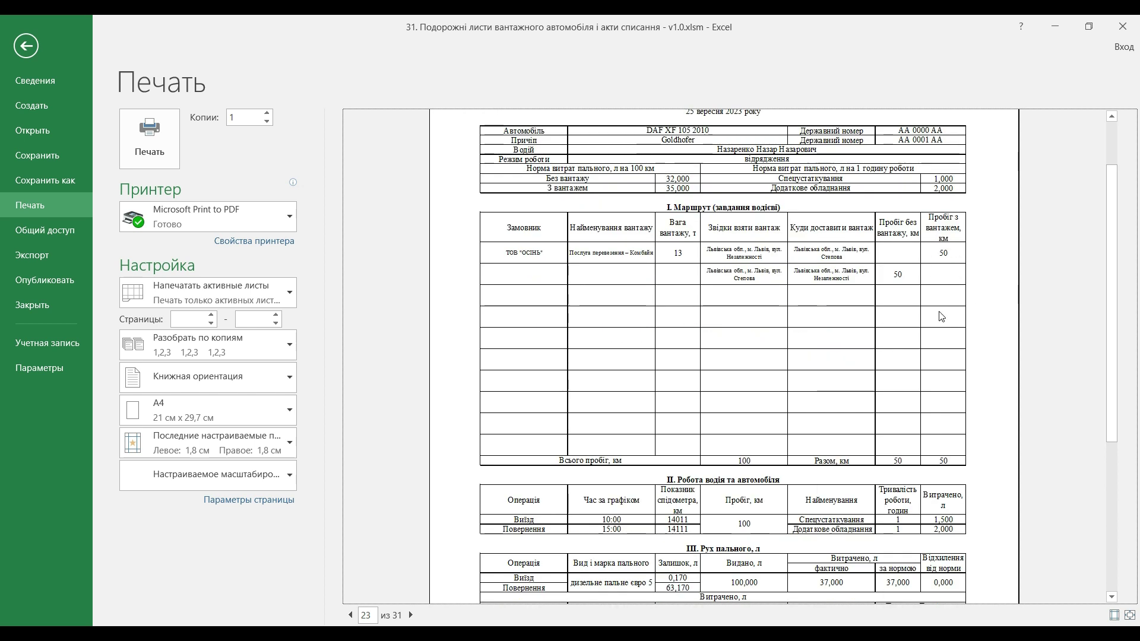
scroll(941, 317, down, 1)
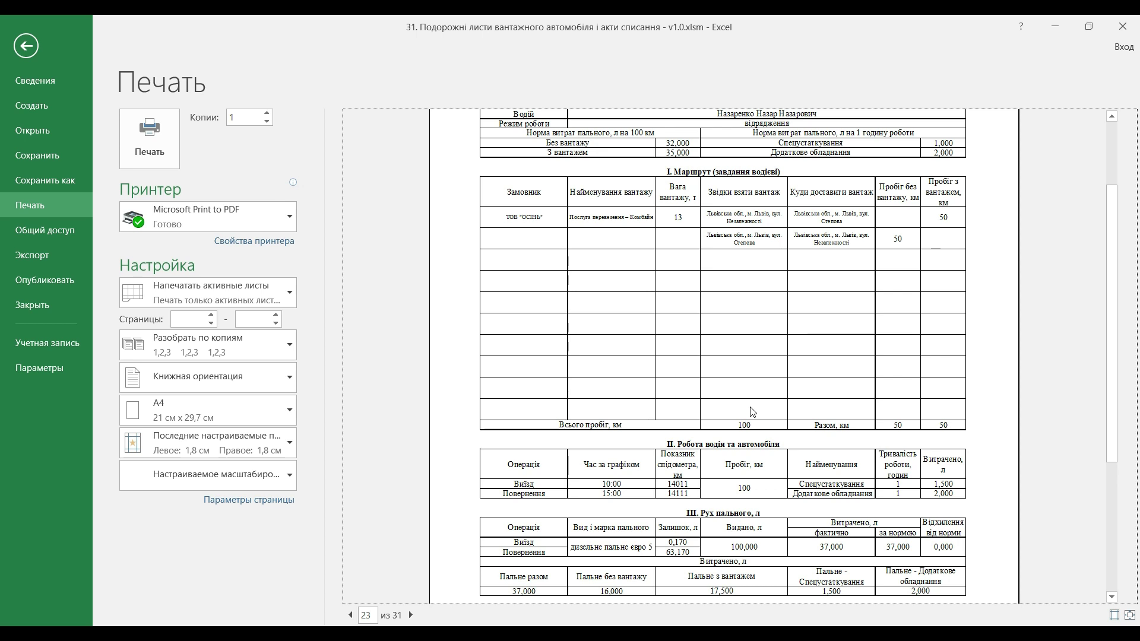
scroll(752, 412, down, 1)
scroll(752, 412, down, 1)
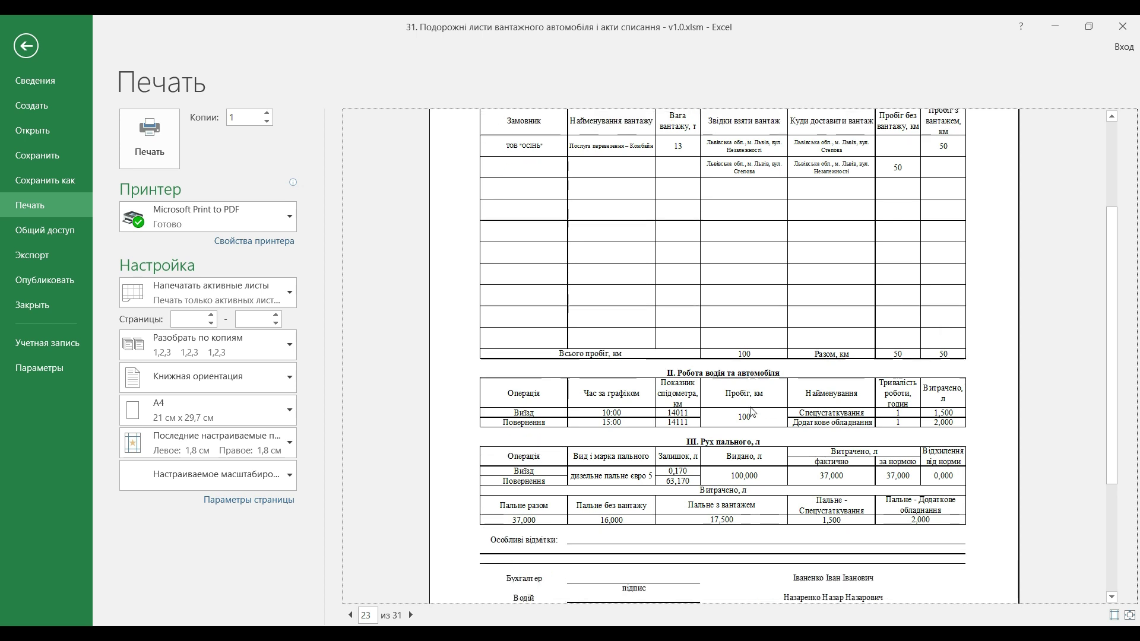
scroll(752, 412, down, 1)
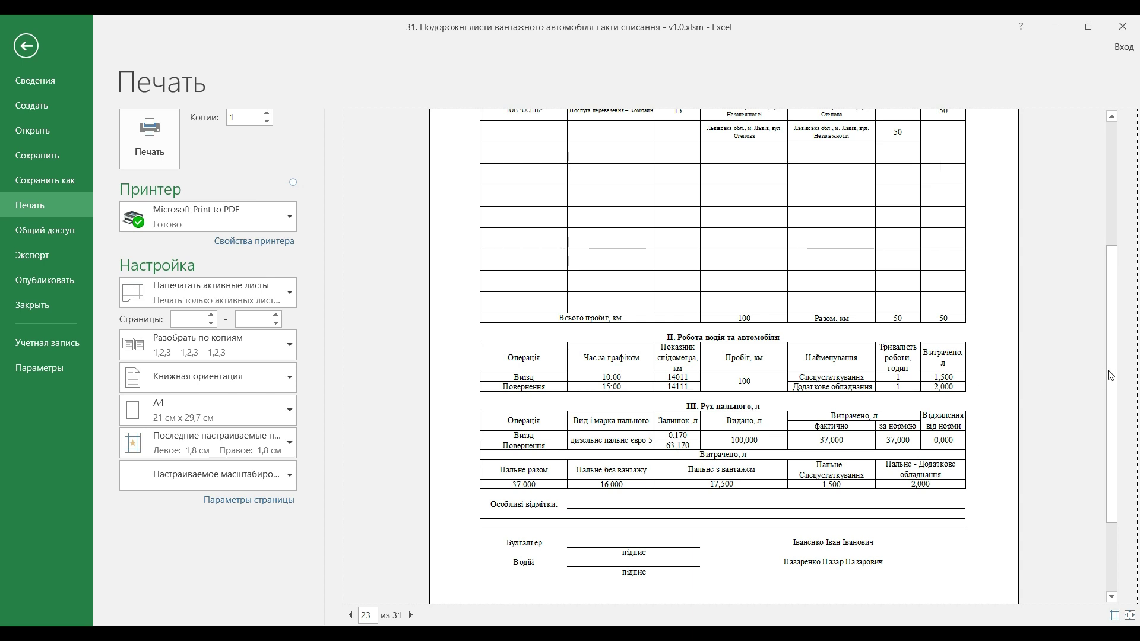
drag(1114, 376, 1113, 244)
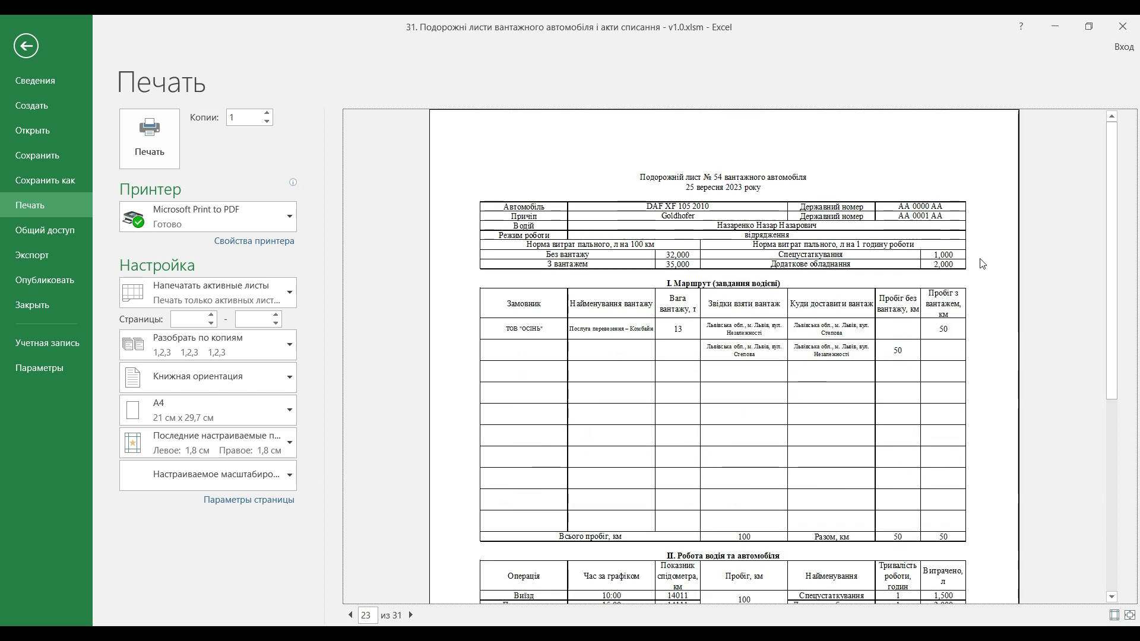
Step: Return to the full-page preview, look through the remaining waybill pages up to page 31, and close the print preview
click(983, 264)
click(413, 616)
click(417, 619)
click(417, 619)
click(417, 619)
click(417, 619)
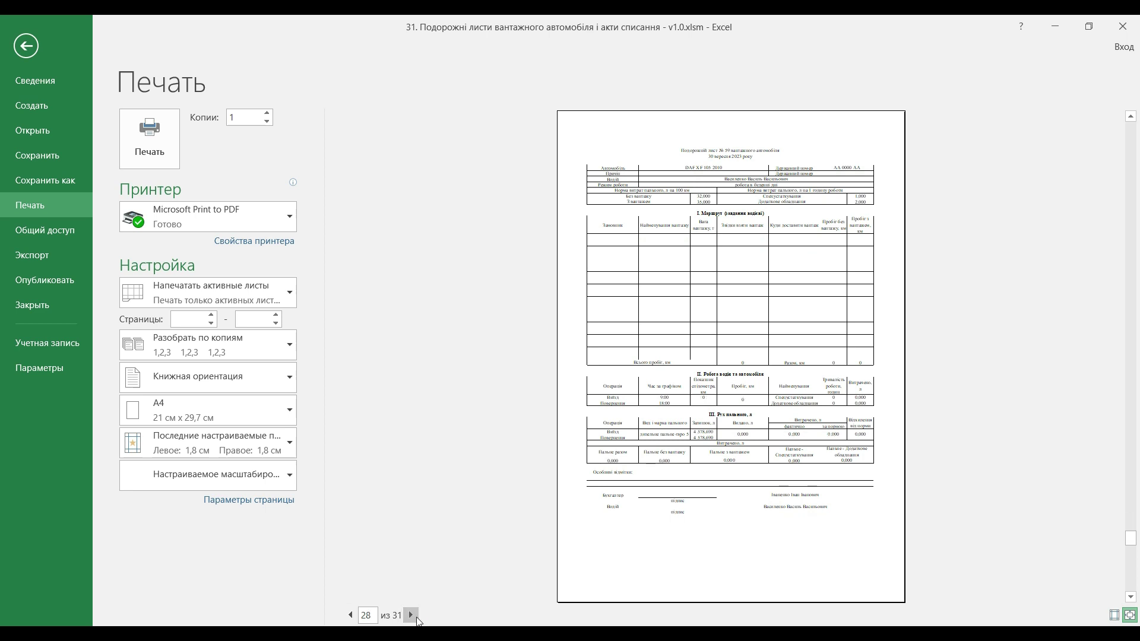
click(417, 618)
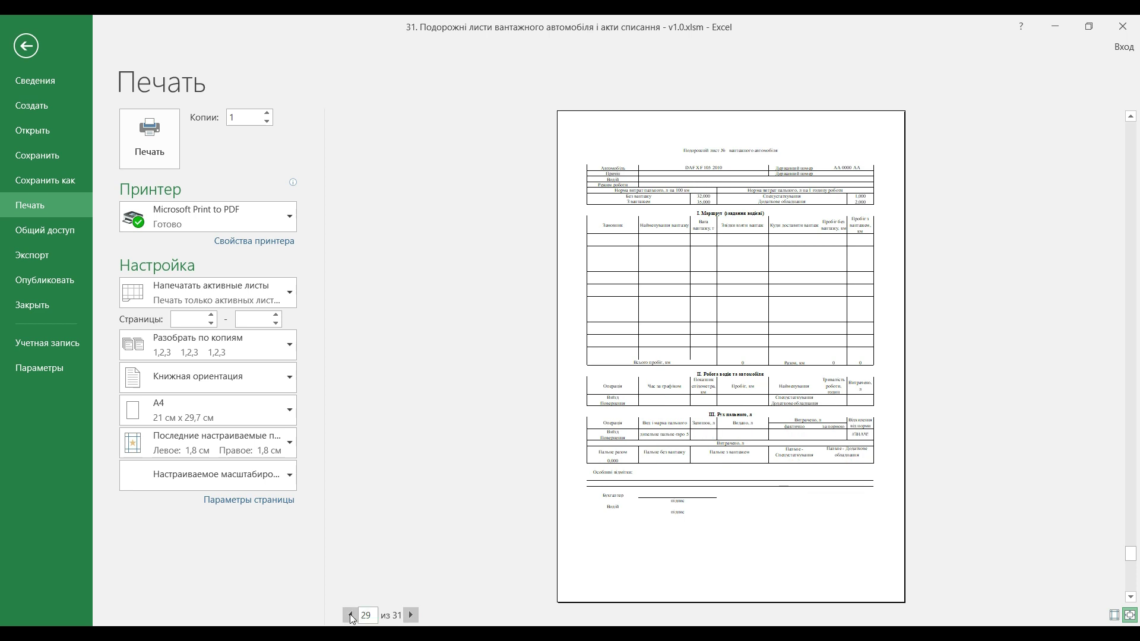
click(351, 615)
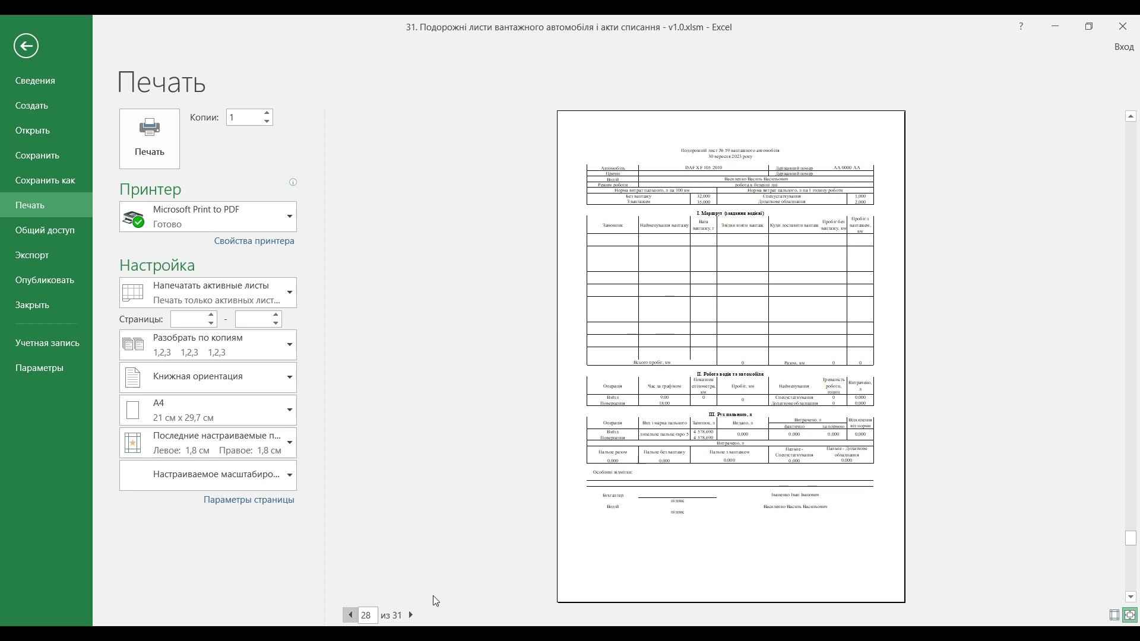
drag(1130, 541, 1130, 586)
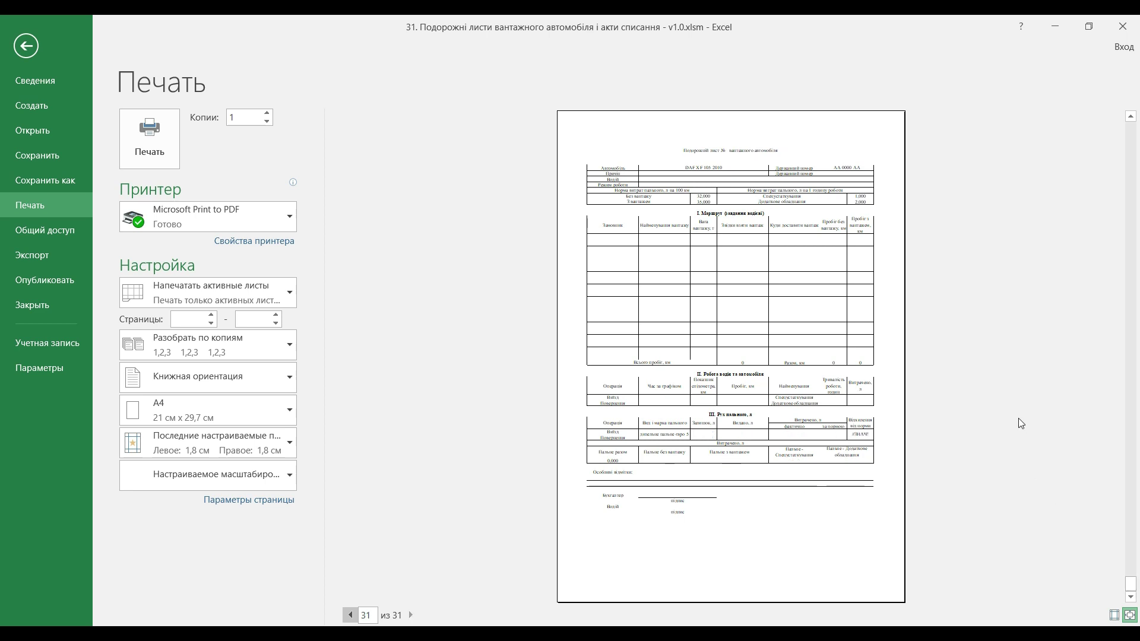
key(Escape)
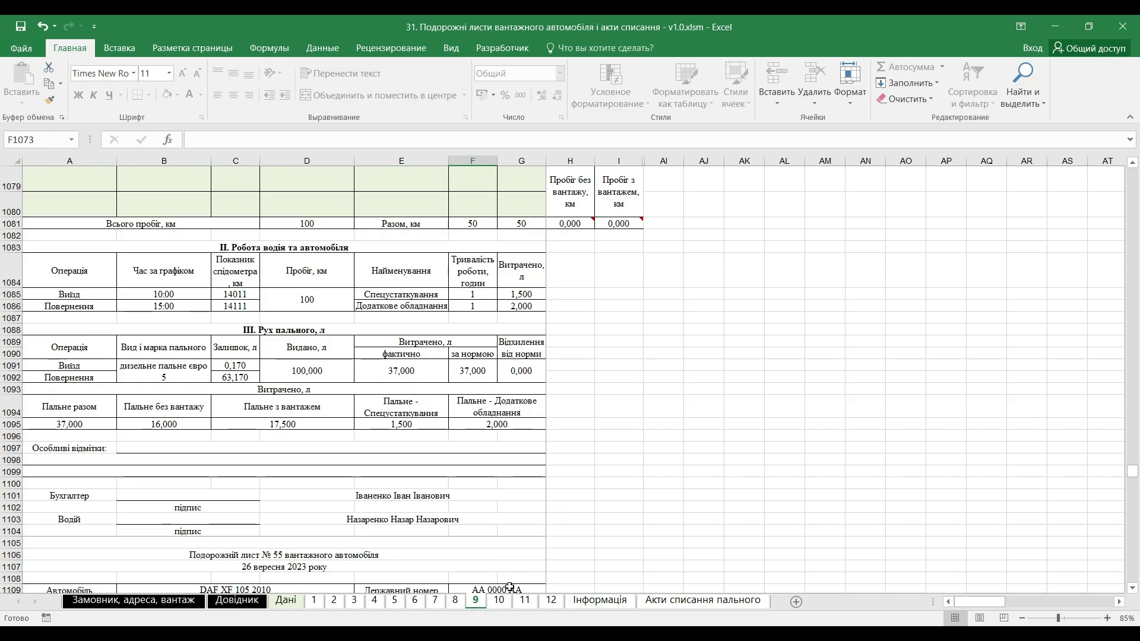
Step: Locate write-off act No. 8 for August (Серпень) on the Акти списання пального sheet and examine its date, title and fuel table
click(656, 601)
scroll(490, 404, down, 11)
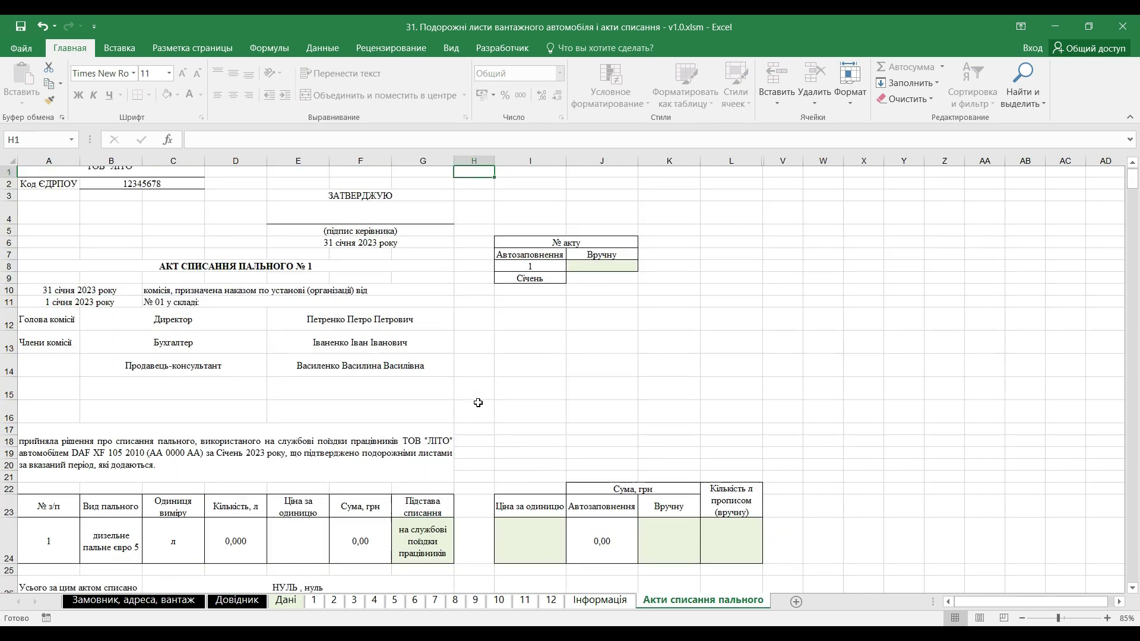
scroll(478, 406, down, 17)
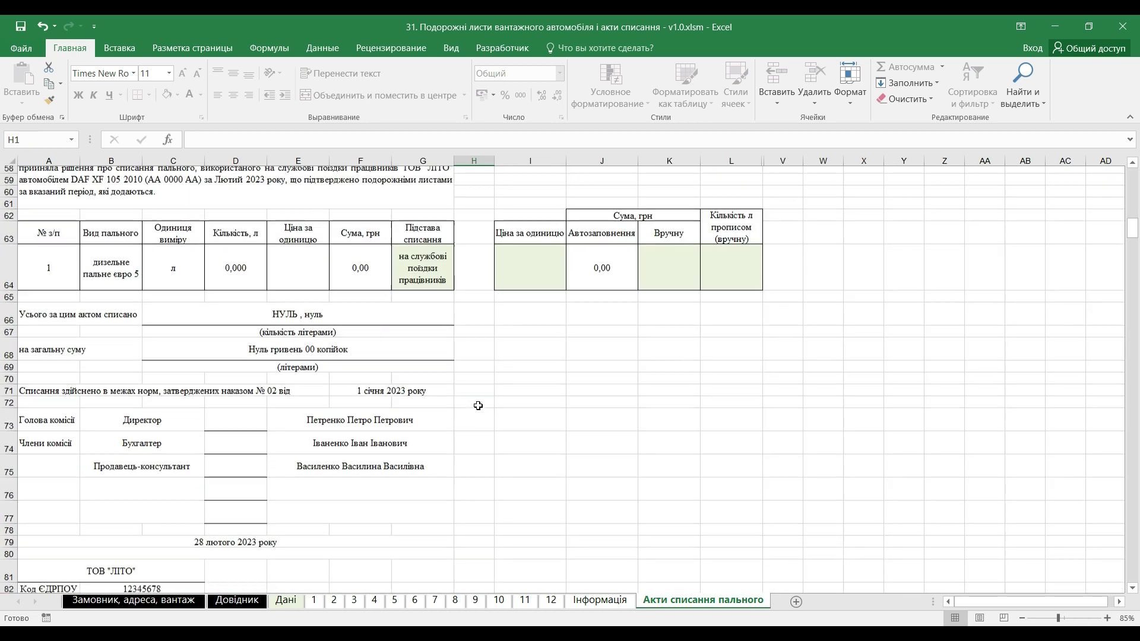
scroll(478, 405, down, 20)
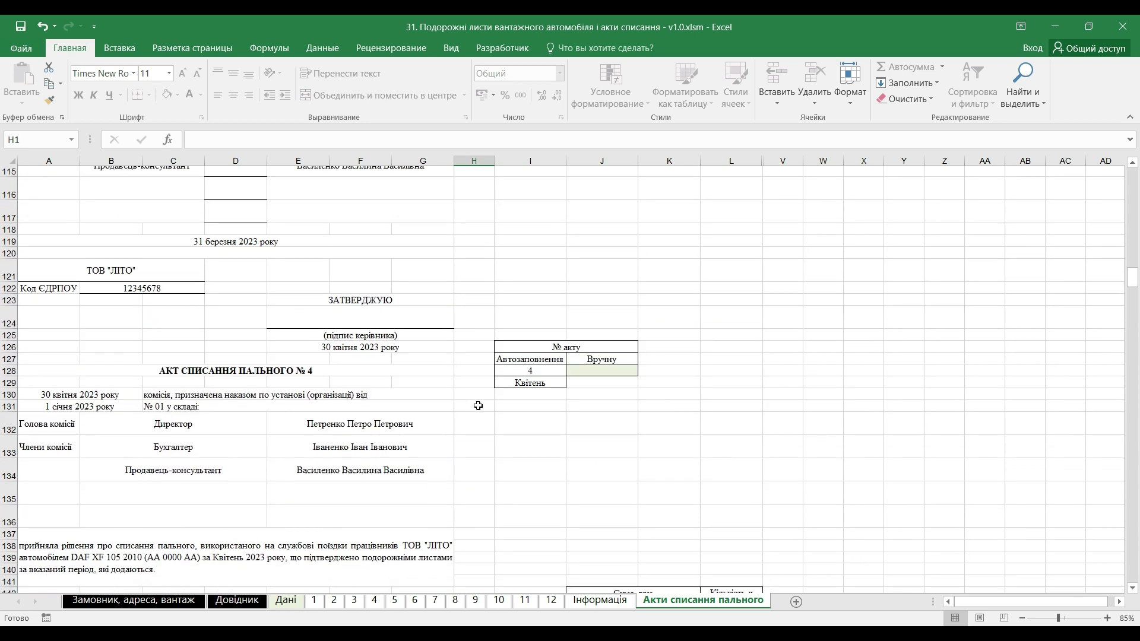
scroll(478, 406, down, 8)
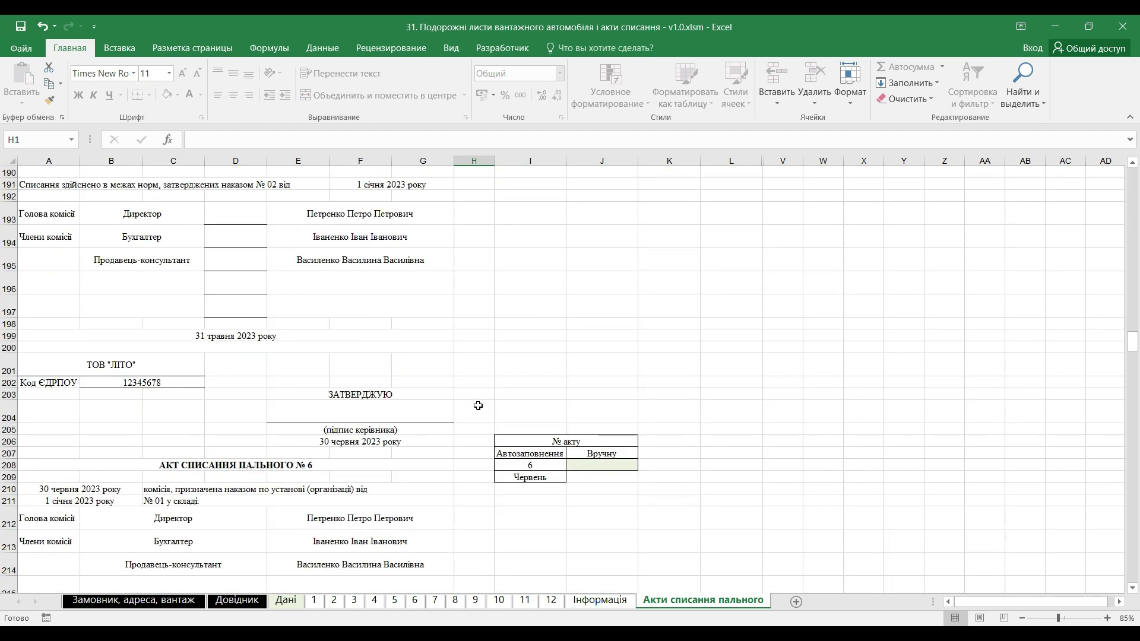
scroll(478, 405, down, 20)
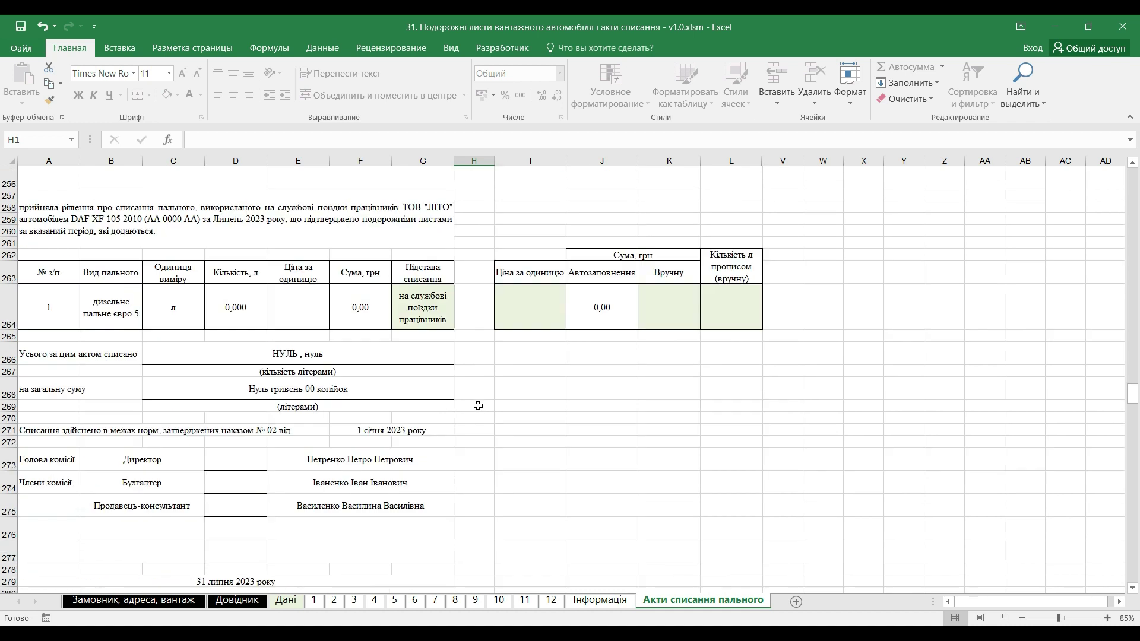
scroll(478, 406, down, 5)
click(352, 433)
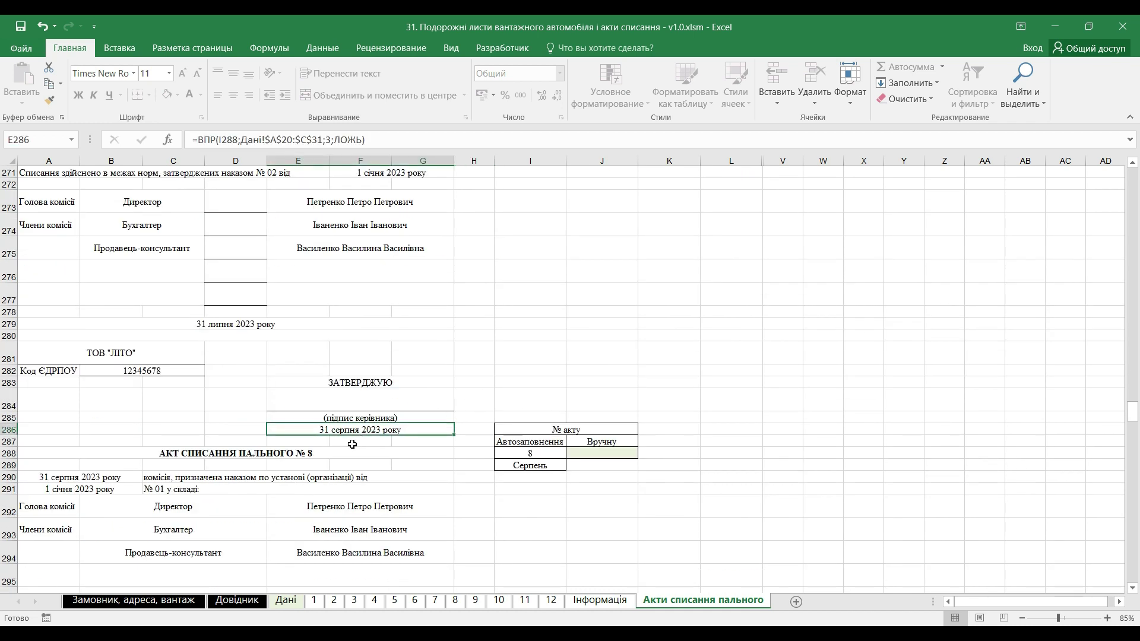
click(337, 452)
scroll(439, 464, down, 8)
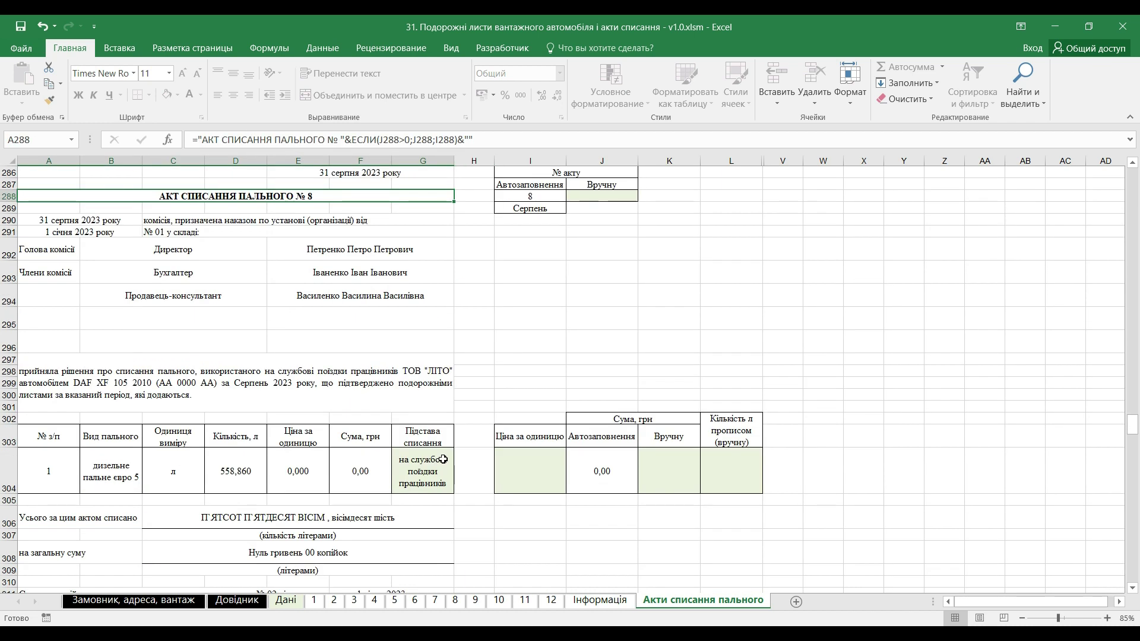
Step: Compare the fuel quantity in D304 of the August act with the August used fuel in G16 on the Інформація sheet
click(238, 331)
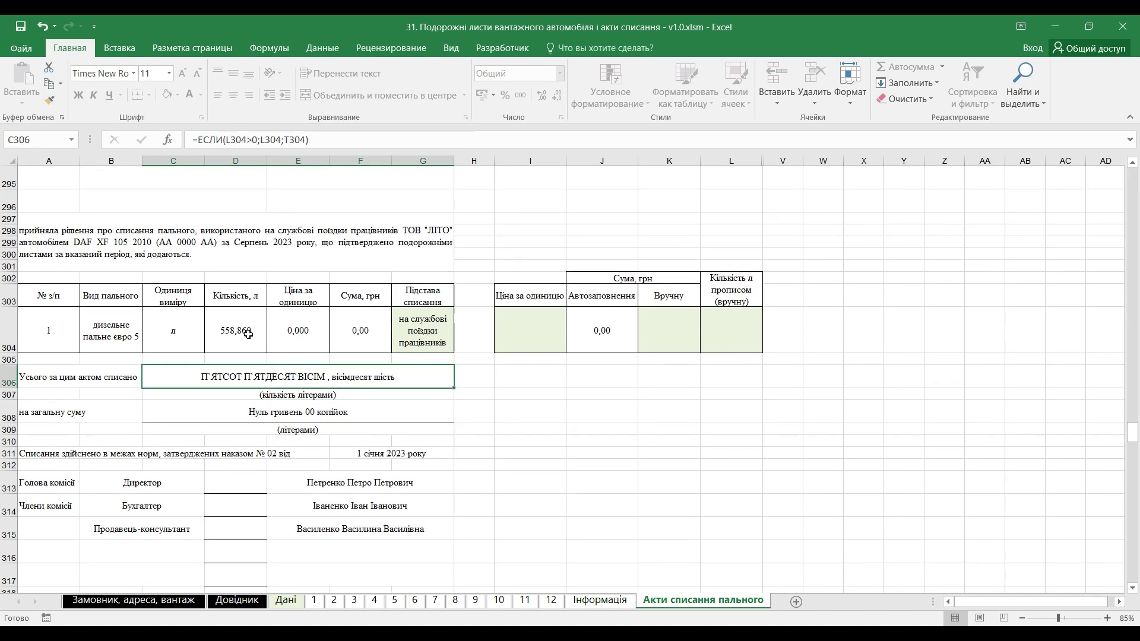
click(597, 601)
click(473, 490)
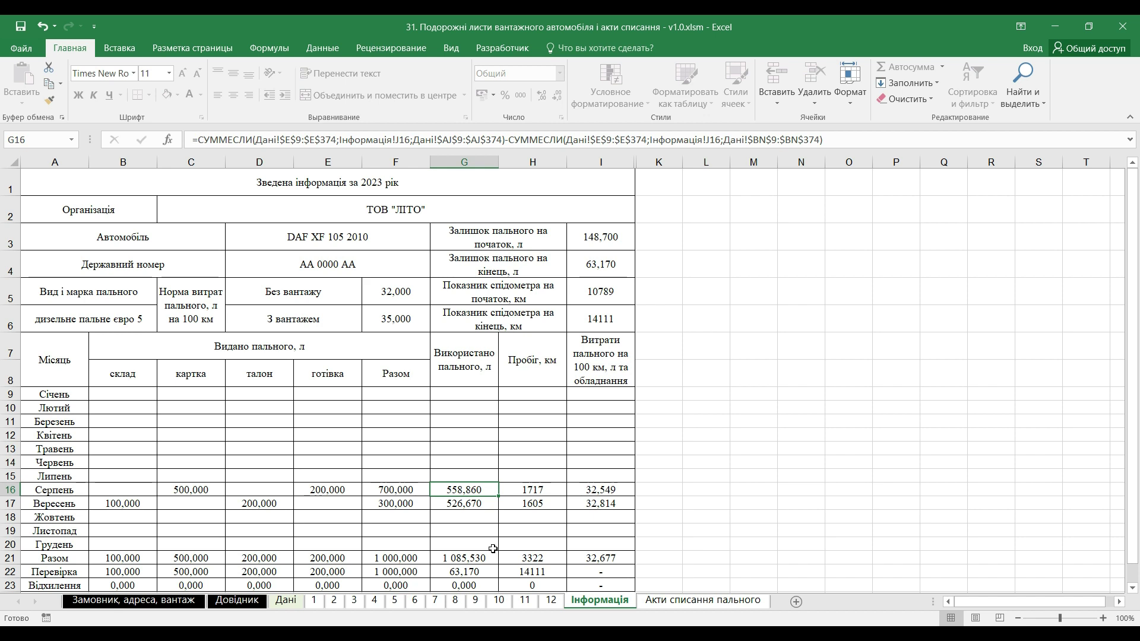
Step: Return to the Акти списання пального sheet and set the August act's unit price in I304 to 50
click(704, 601)
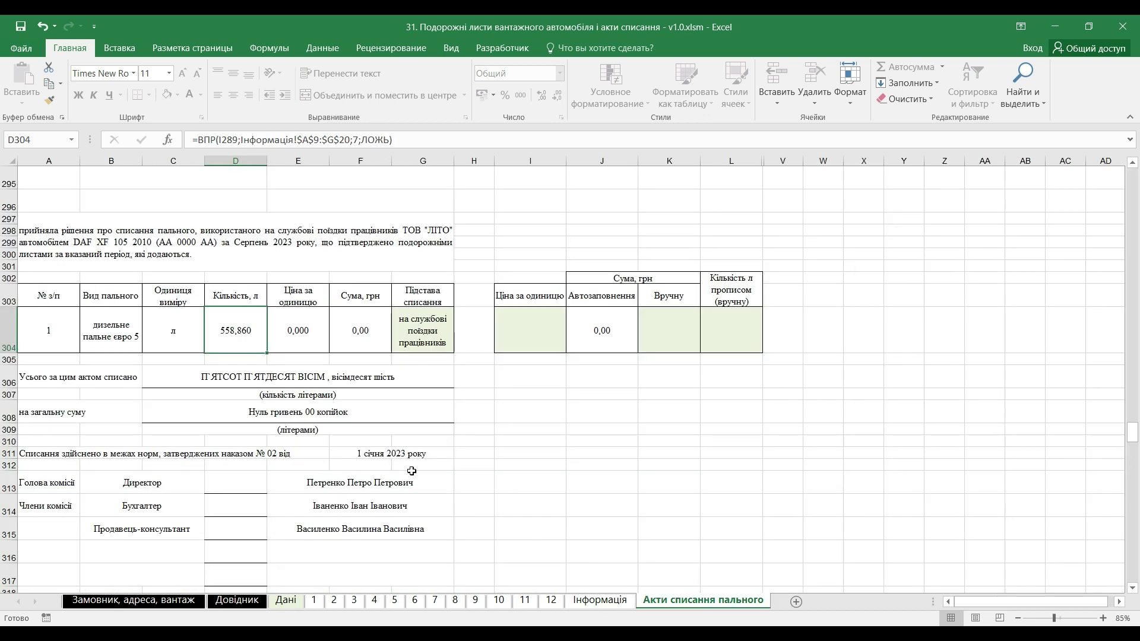
click(512, 336)
text(50)
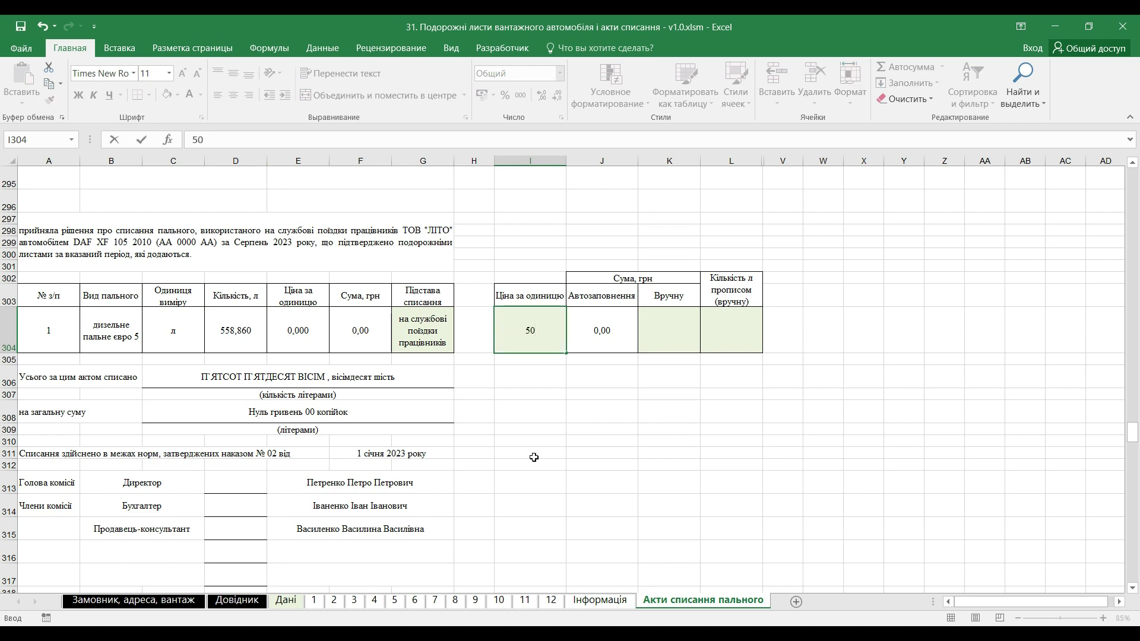
key(Return)
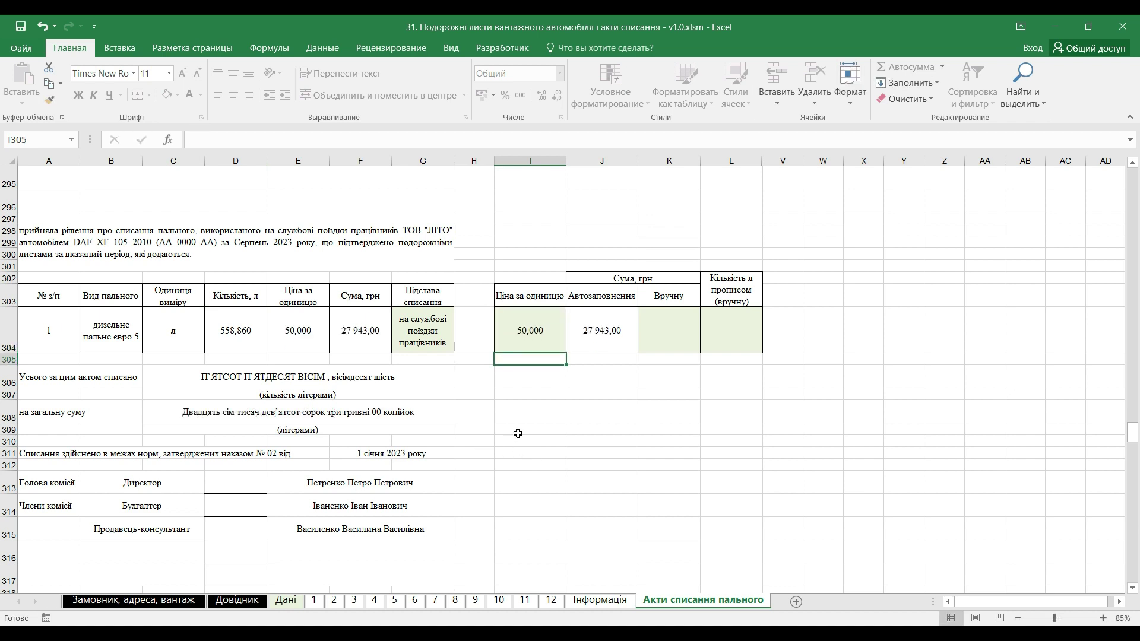
Step: Review the filled-in August act, open the sheet's print preview and page through the write-off acts to act No. 8 on page 8
scroll(514, 432, down, 2)
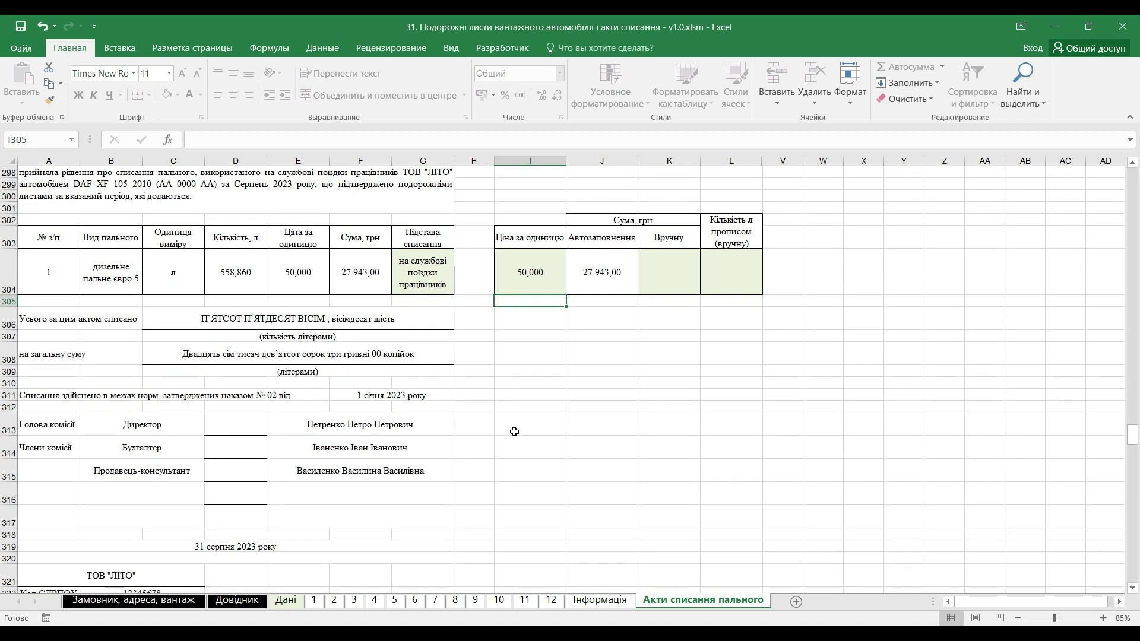
scroll(514, 431, up, 2)
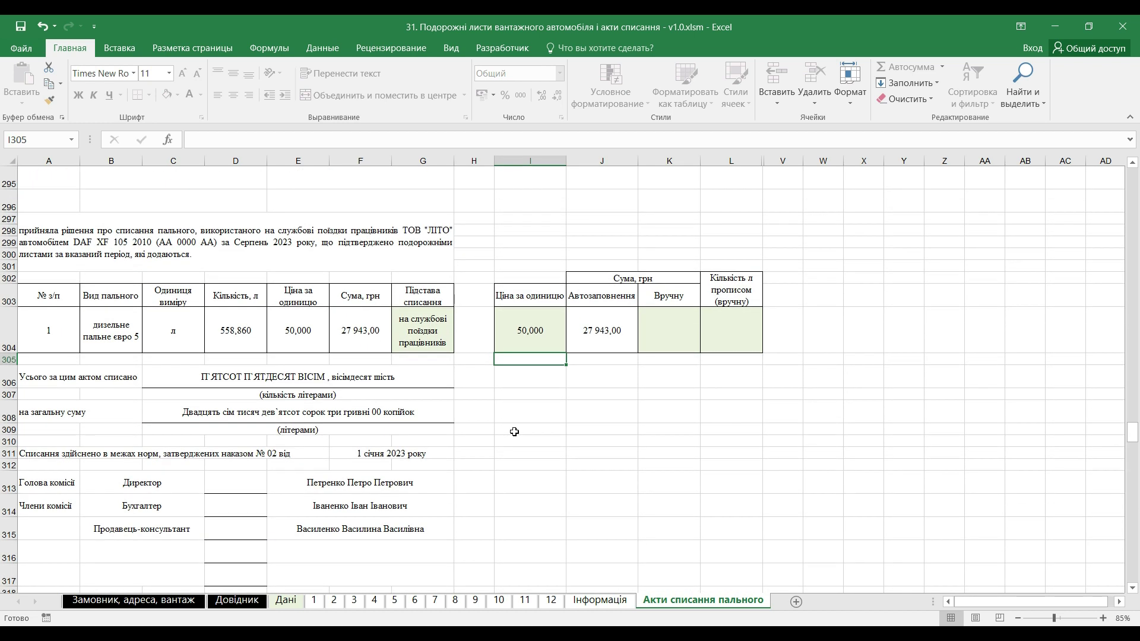
scroll(514, 432, up, 4)
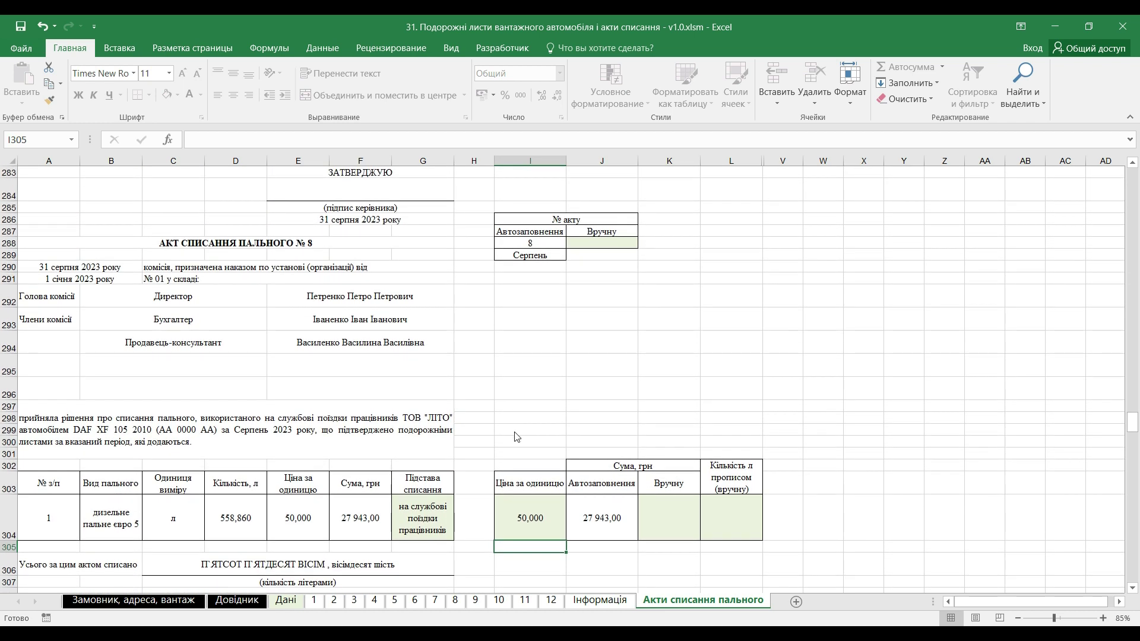
key(ctrl+p)
scroll(752, 307, down, 1)
scroll(935, 309, down, 1)
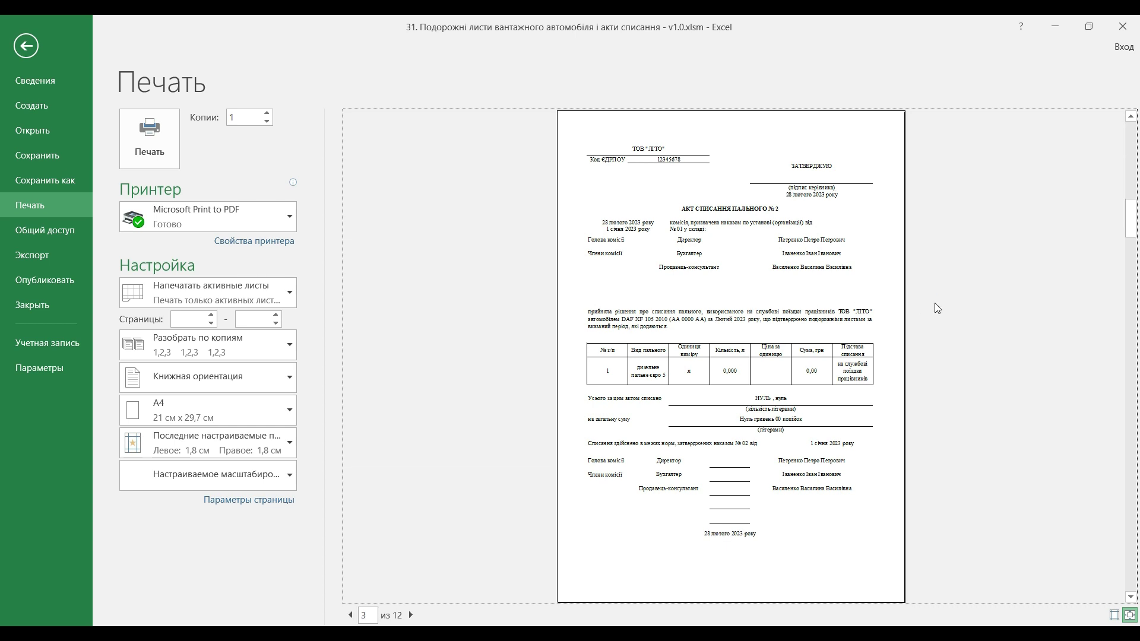
scroll(935, 309, down, 1)
scroll(936, 308, down, 3)
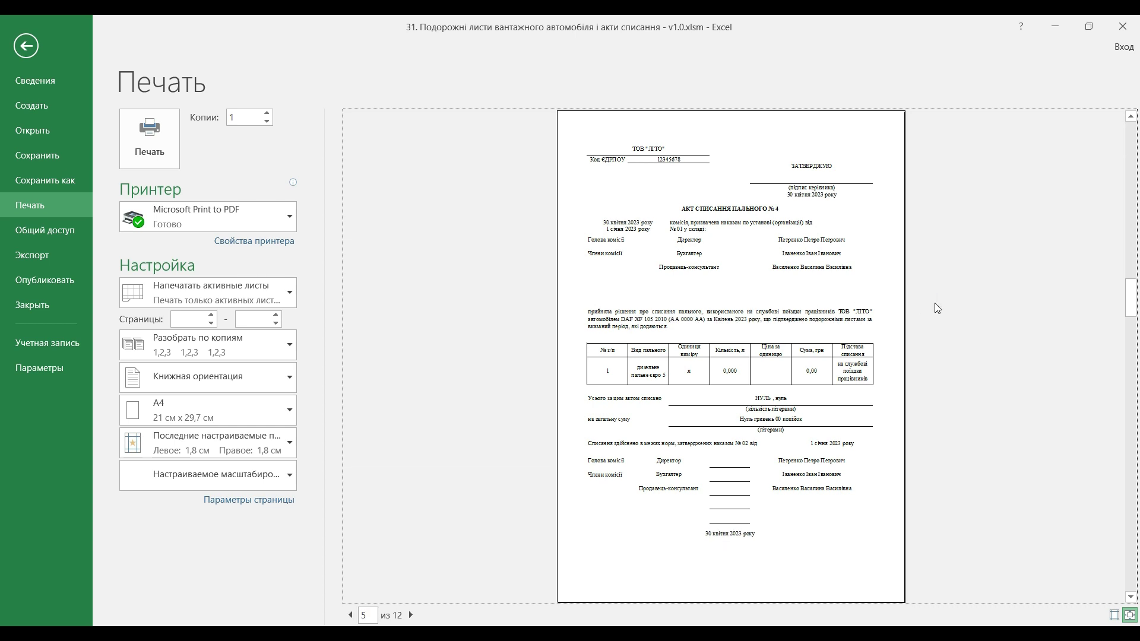
scroll(937, 307, down, 1)
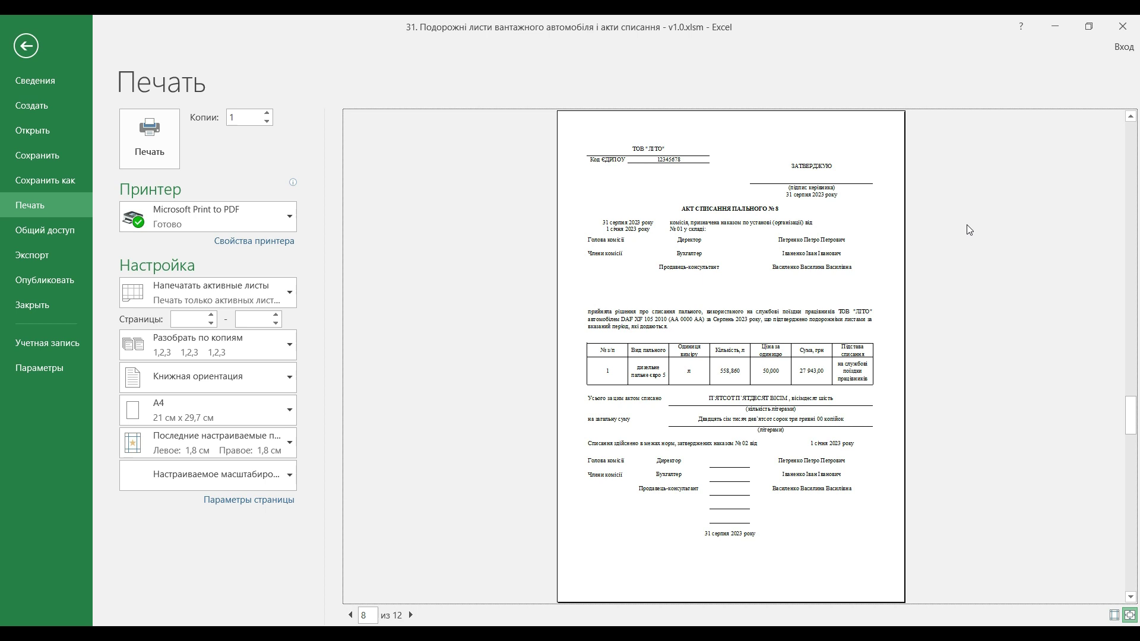
Step: Look through the act pages following August's and return the print preview directly to page 8
scroll(968, 230, down, 3)
scroll(968, 230, down, 1)
click(365, 615)
text(8)
key(Return)
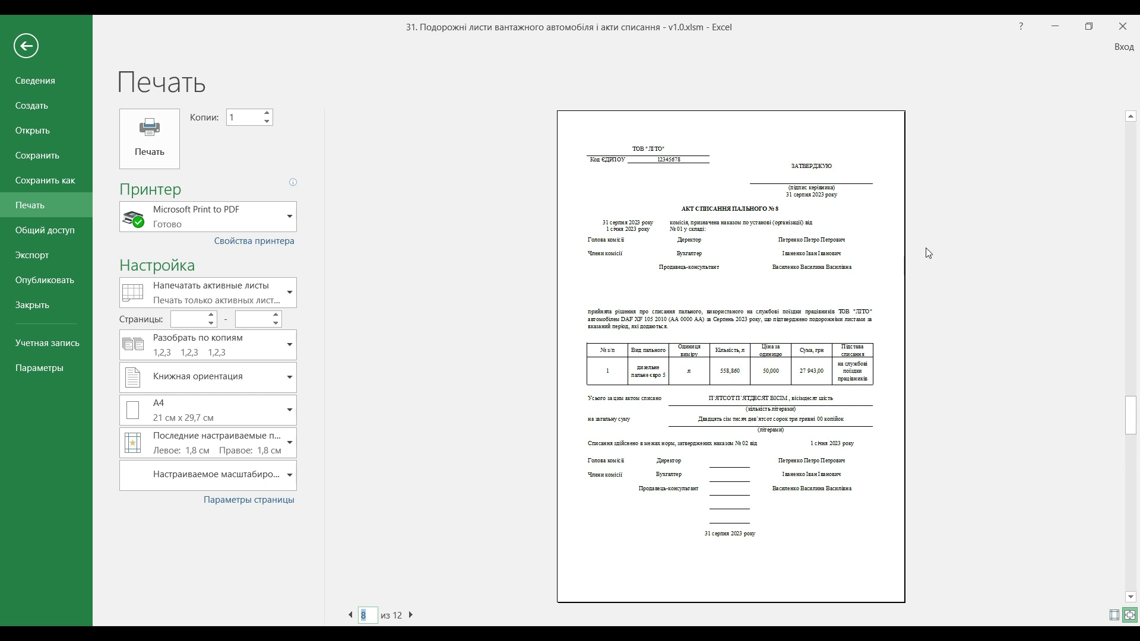